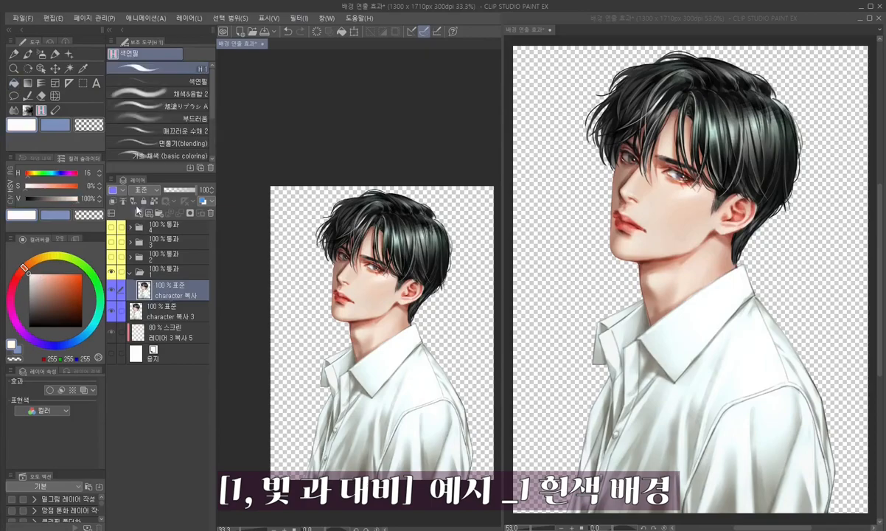
- Add a new layer beneath the character copy in folder 1 and fill it with white as the background
{"action": "left_click", "coordinate": [138, 213]}
{"action": "left_click_drag", "start_coordinate": [168, 286], "coordinate": [170, 319]}
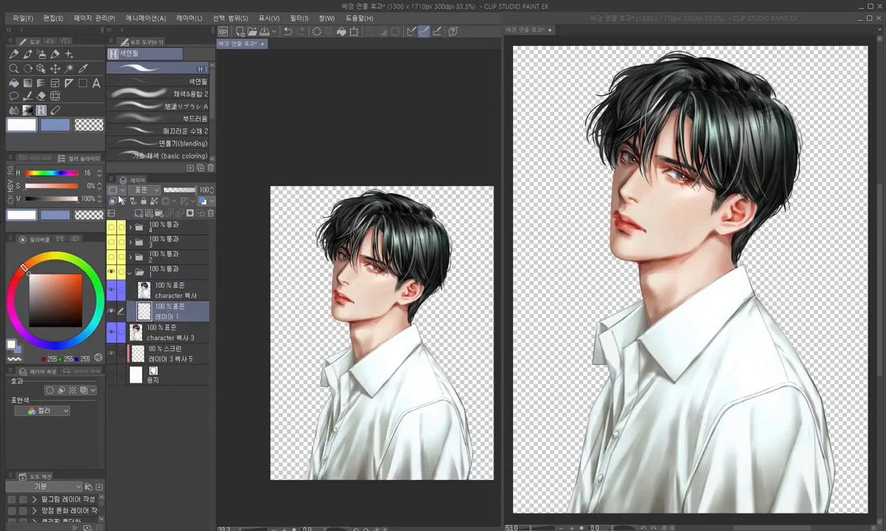
{"action": "key", "text": "g"}
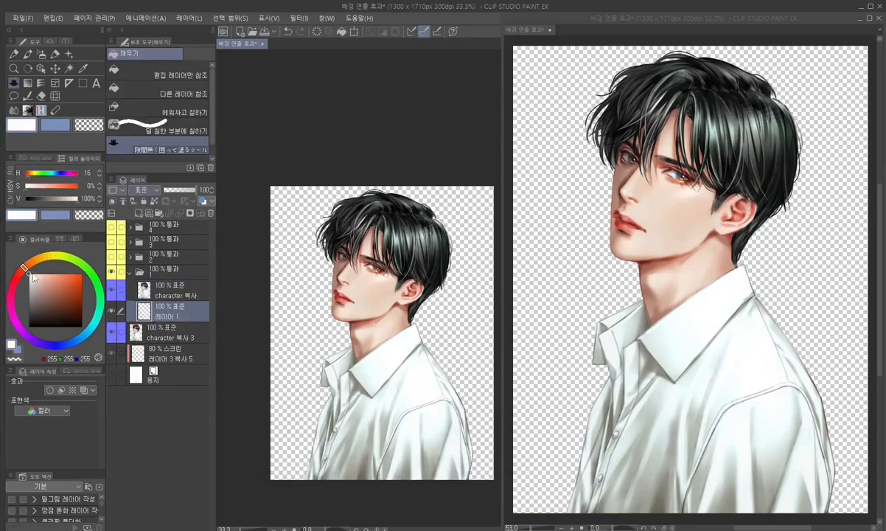
{"action": "left_click", "coordinate": [170, 70]}
{"action": "left_click", "coordinate": [285, 251]}
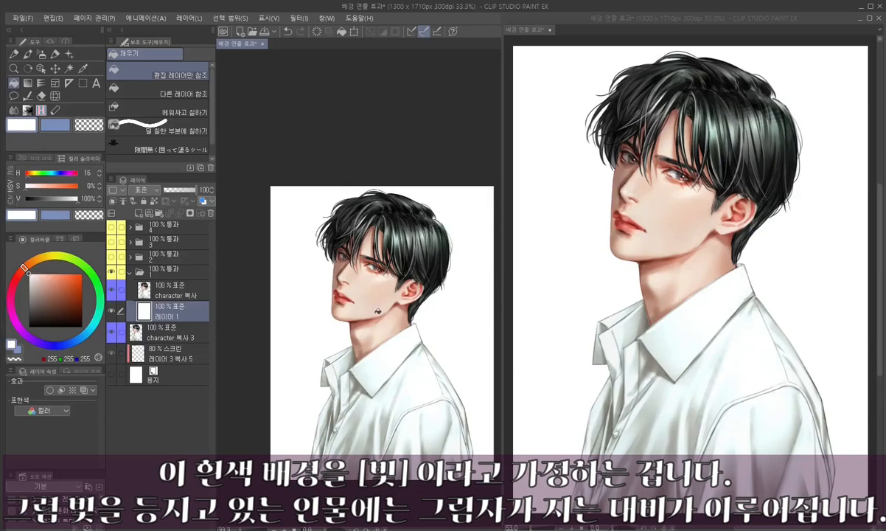
- Add a Multiply (곱하기) layer clipped to the character copy and fill it with muted pink, H 16, S 21%, V 88%
{"action": "left_click", "coordinate": [180, 295]}
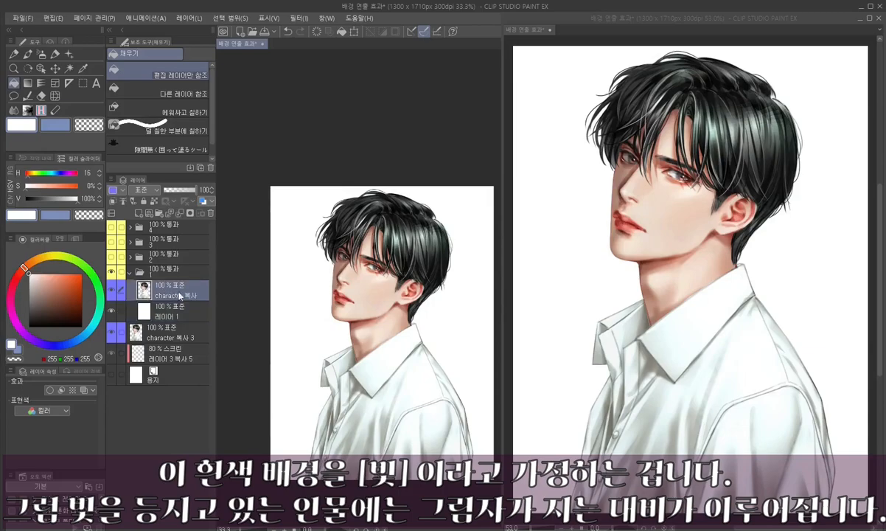
{"action": "left_click", "coordinate": [139, 190]}
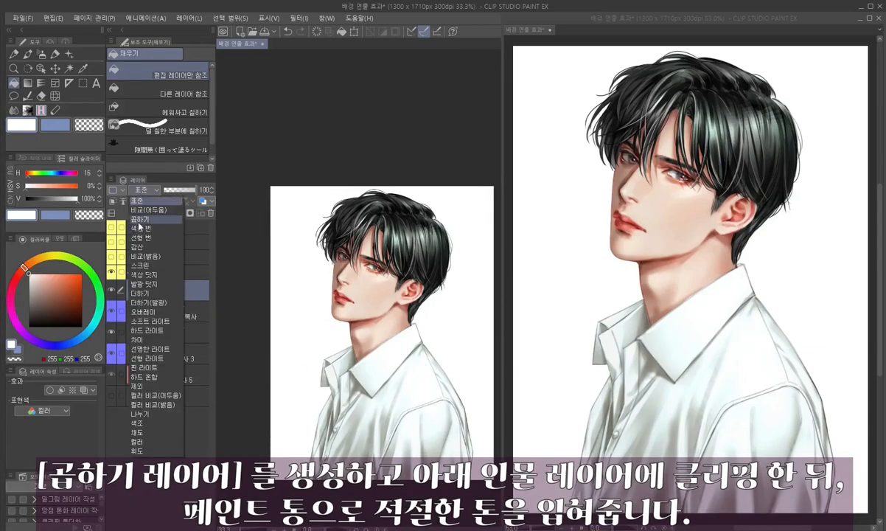
{"action": "left_click", "coordinate": [138, 219]}
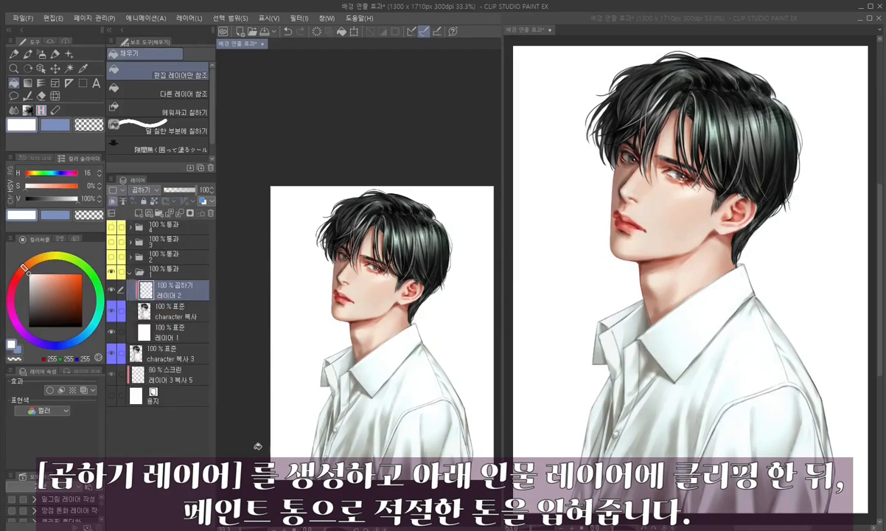
{"action": "left_click", "coordinate": [40, 280]}
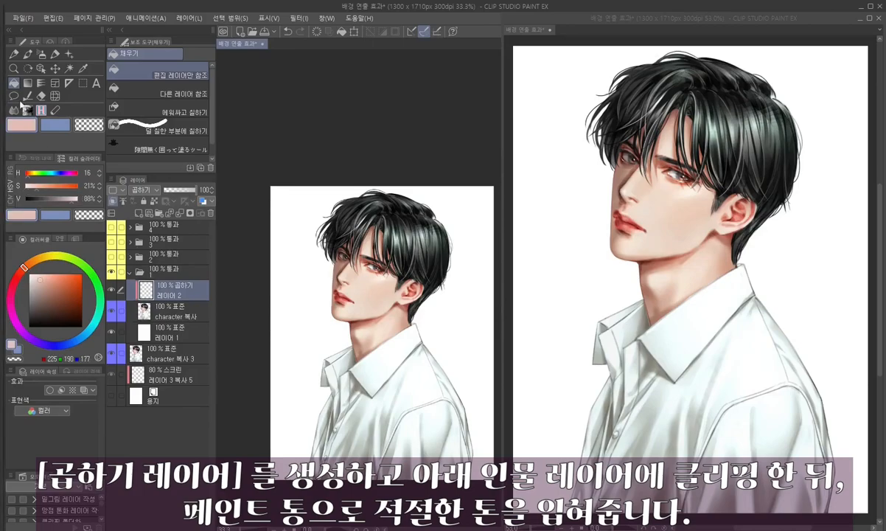
{"action": "left_click", "coordinate": [360, 425]}
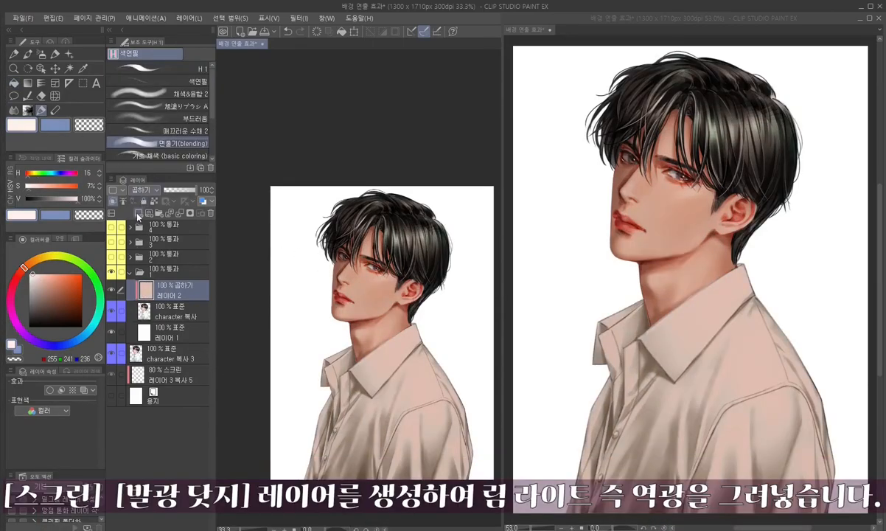
- Add a new layer above the Multiply tone, set it to Screen (스크린) and clip it to the character below
{"action": "left_click", "coordinate": [138, 213]}
{"action": "left_click", "coordinate": [141, 191]}
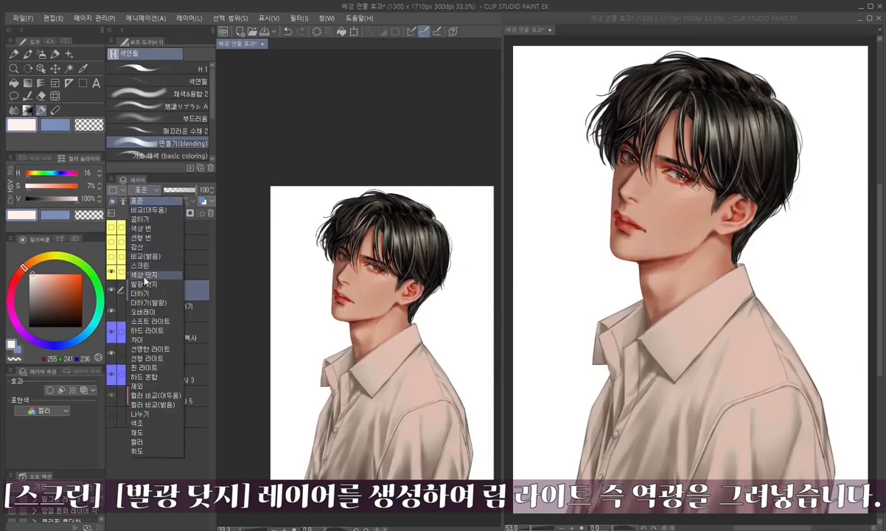
{"action": "left_click", "coordinate": [140, 265]}
{"action": "left_click", "coordinate": [112, 202]}
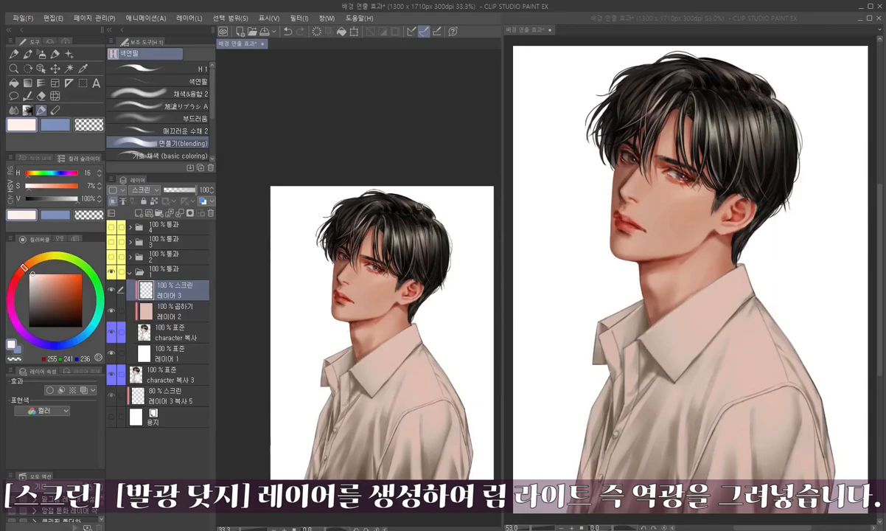
- Paint rough near-white rim light with the 면뽈기(blending) brush along the hair, neck, shoulder and sleeve edges
{"action": "mouse_move", "coordinate": [434, 214]}
{"action": "left_mouse_down"}
{"action": "mouse_move", "coordinate": [392, 192]}
{"action": "mouse_move", "coordinate": [314, 190]}
{"action": "mouse_move", "coordinate": [310, 215]}
{"action": "mouse_move", "coordinate": [315, 210]}
{"action": "mouse_move", "coordinate": [322, 231]}
{"action": "left_mouse_up"}
{"action": "mouse_move", "coordinate": [330, 224]}
{"action": "left_mouse_down"}
{"action": "mouse_move", "coordinate": [321, 241]}
{"action": "mouse_move", "coordinate": [329, 258]}
{"action": "mouse_move", "coordinate": [336, 239]}
{"action": "left_mouse_up"}
{"action": "left_click_drag", "start_coordinate": [442, 224], "coordinate": [449, 267]}
{"action": "mouse_move", "coordinate": [449, 238]}
{"action": "left_mouse_down"}
{"action": "mouse_move", "coordinate": [444, 289]}
{"action": "mouse_move", "coordinate": [418, 309]}
{"action": "mouse_move", "coordinate": [425, 347]}
{"action": "mouse_move", "coordinate": [458, 374]}
{"action": "left_mouse_up"}
{"action": "mouse_move", "coordinate": [423, 344]}
{"action": "left_mouse_down"}
{"action": "mouse_move", "coordinate": [468, 408]}
{"action": "mouse_move", "coordinate": [469, 474]}
{"action": "left_mouse_up"}
{"action": "mouse_move", "coordinate": [327, 320]}
{"action": "left_mouse_down"}
{"action": "mouse_move", "coordinate": [292, 362]}
{"action": "mouse_move", "coordinate": [289, 447]}
{"action": "left_mouse_up"}
{"action": "left_click_drag", "start_coordinate": [330, 304], "coordinate": [326, 339]}
{"action": "mouse_move", "coordinate": [327, 272]}
{"action": "left_mouse_down"}
{"action": "mouse_move", "coordinate": [329, 260]}
{"action": "mouse_move", "coordinate": [327, 318]}
{"action": "left_mouse_up"}
- Trim the rough rim light with transparent color, lower the layer's opacity to 73% and touch up the hair highlight
{"action": "key", "text": "c"}
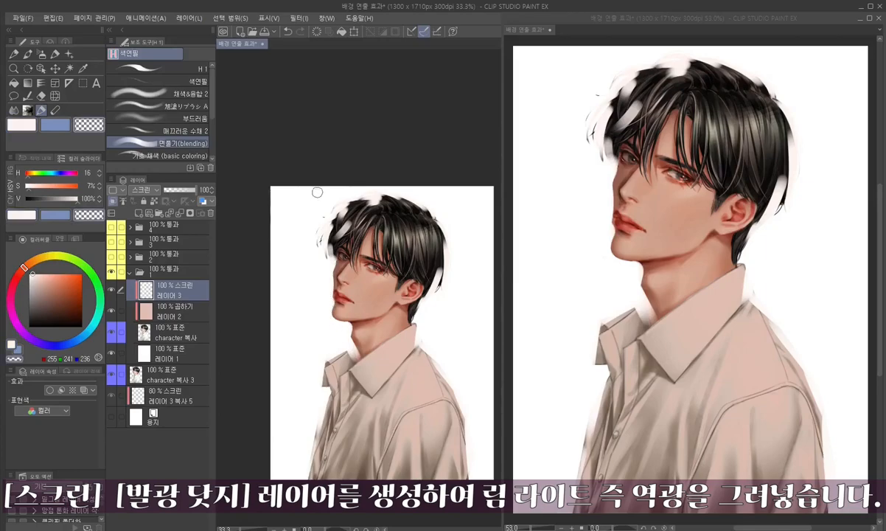
{"action": "key", "text": "["}
{"action": "left_click_drag", "start_coordinate": [331, 257], "coordinate": [331, 267]}
{"action": "left_click_drag", "start_coordinate": [177, 190], "coordinate": [188, 191]}
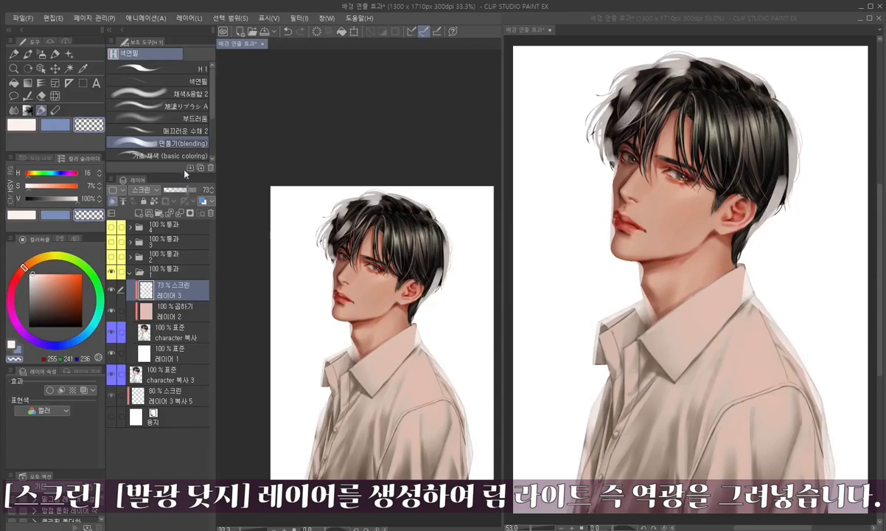
{"action": "key", "text": "c"}
{"action": "mouse_move", "coordinate": [388, 199]}
{"action": "left_mouse_down"}
{"action": "mouse_move", "coordinate": [402, 203]}
{"action": "mouse_move", "coordinate": [385, 201]}
{"action": "left_mouse_up"}
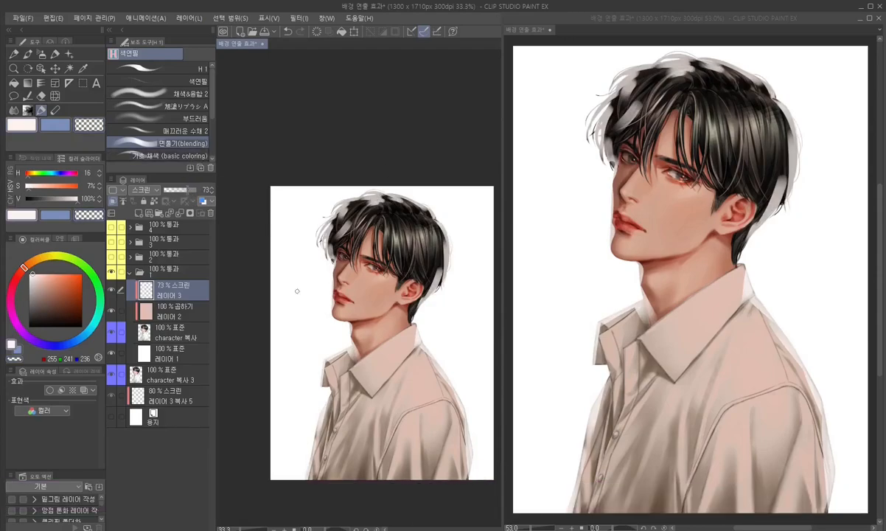
- Delete the rough Screen layer and move the prepared rim-light layer 레이어 3 복사 5 above the Multiply tone in folder 1
{"action": "left_click", "coordinate": [170, 402]}
{"action": "left_click_drag", "start_coordinate": [174, 295], "coordinate": [211, 213]}
{"action": "left_click_drag", "start_coordinate": [182, 375], "coordinate": [168, 266]}
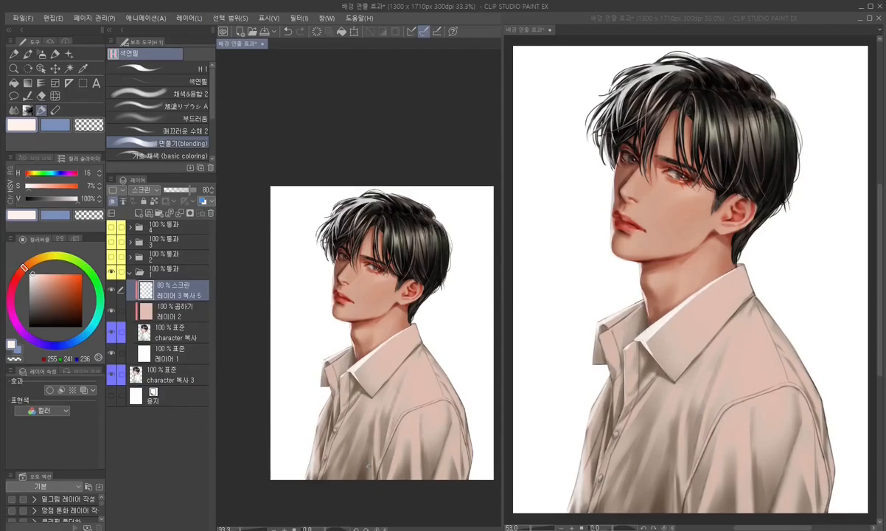
- Duplicate the prepared rim-light layer and set the copy's blending mode to Glow Dodge (발광 닷지)
{"action": "key", "text": "ctrl"}
{"action": "key", "text": "ctrl+c"}
{"action": "key", "text": "ctrl+v"}
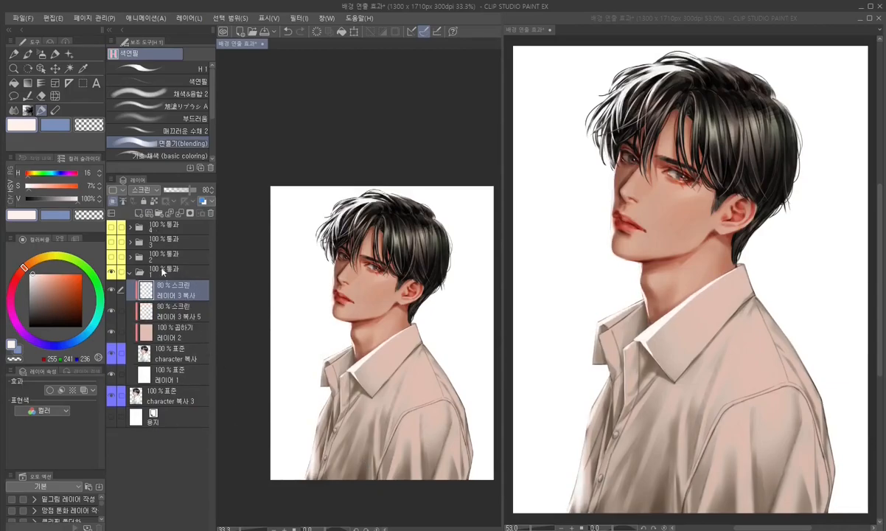
{"action": "left_click", "coordinate": [143, 192]}
{"action": "left_click", "coordinate": [144, 284]}
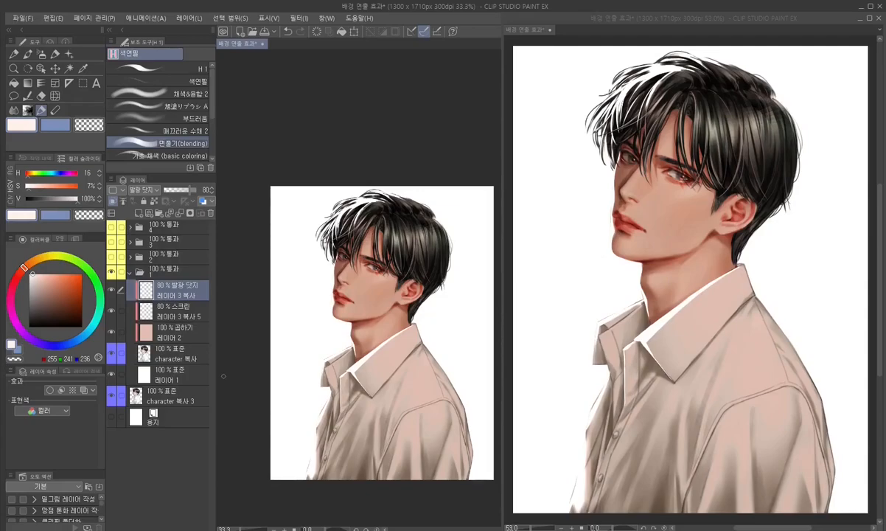
- Apply a Gaussian blur with a range of 10 to the Glow Dodge rim-light copy
{"action": "left_click", "coordinate": [299, 17]}
{"action": "mouse_move", "coordinate": [314, 94]}
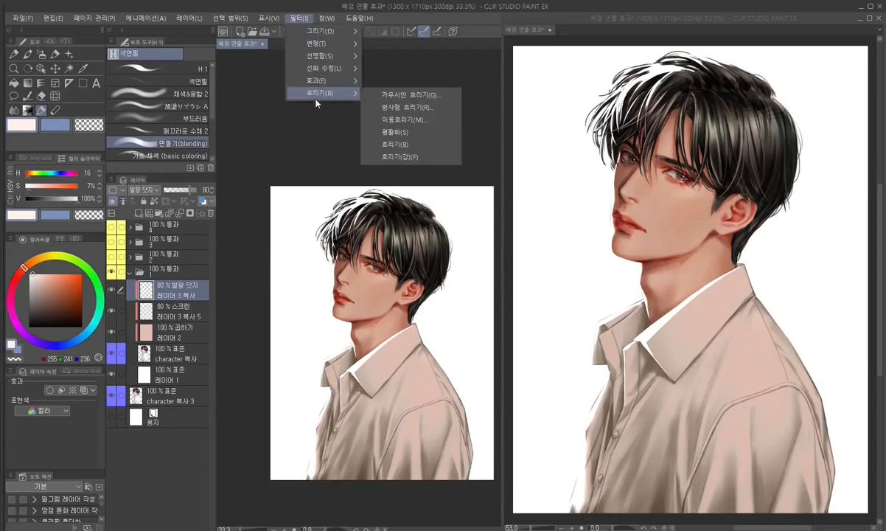
{"action": "left_click", "coordinate": [398, 95]}
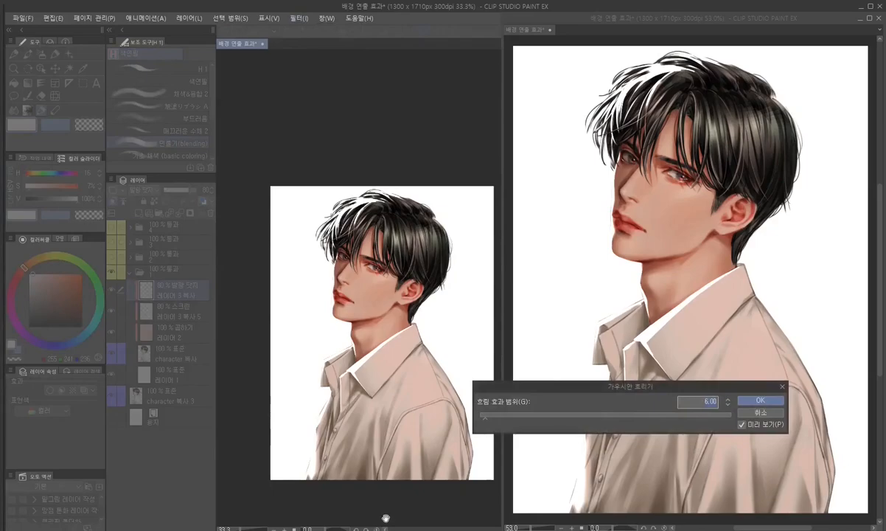
{"action": "type", "text": "10"}
{"action": "left_click", "coordinate": [758, 400]}
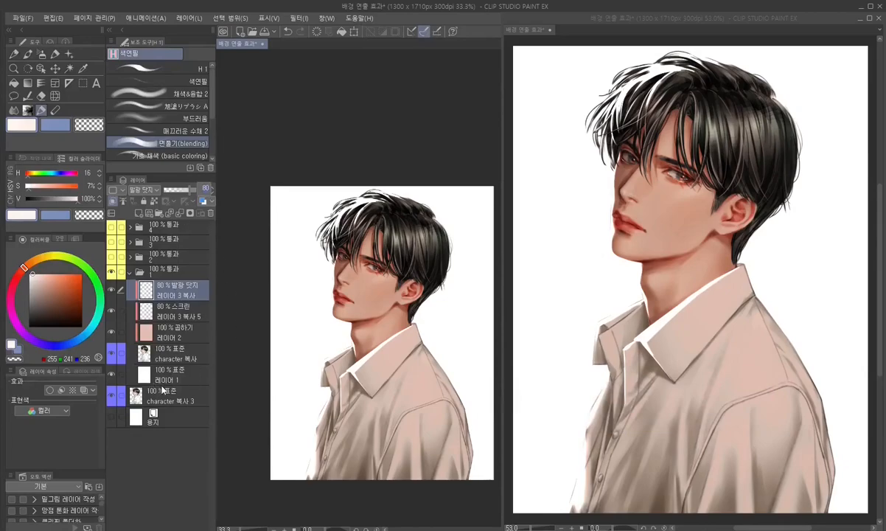
- Set the Glow Dodge copy's opacity to 40% and the Screen rim-light layer's opacity to 70%
{"action": "key", "text": "Return"}
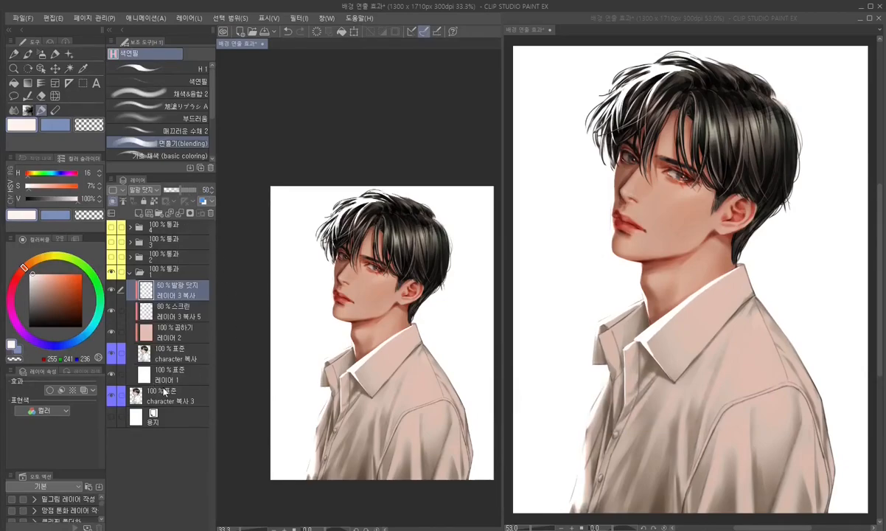
{"action": "type", "text": "40"}
{"action": "key", "text": "Return"}
{"action": "left_click", "coordinate": [181, 310]}
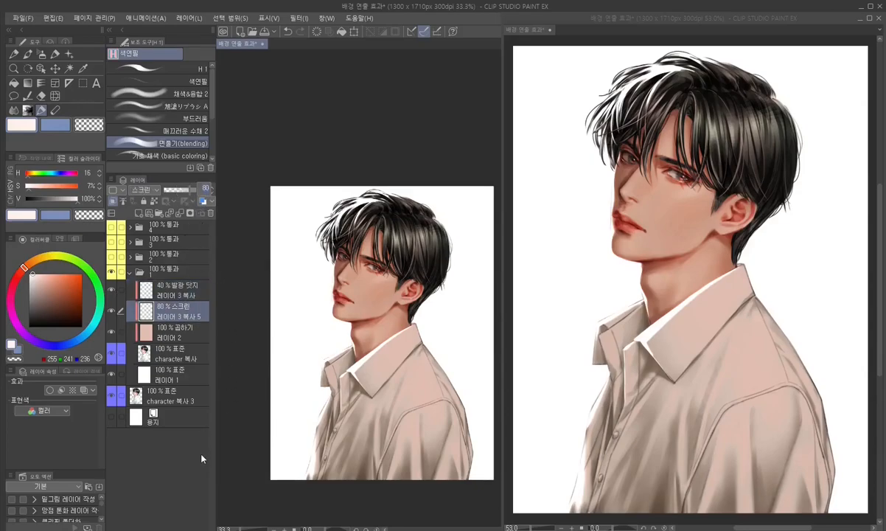
{"action": "type", "text": "70"}
{"action": "key", "text": "Return"}
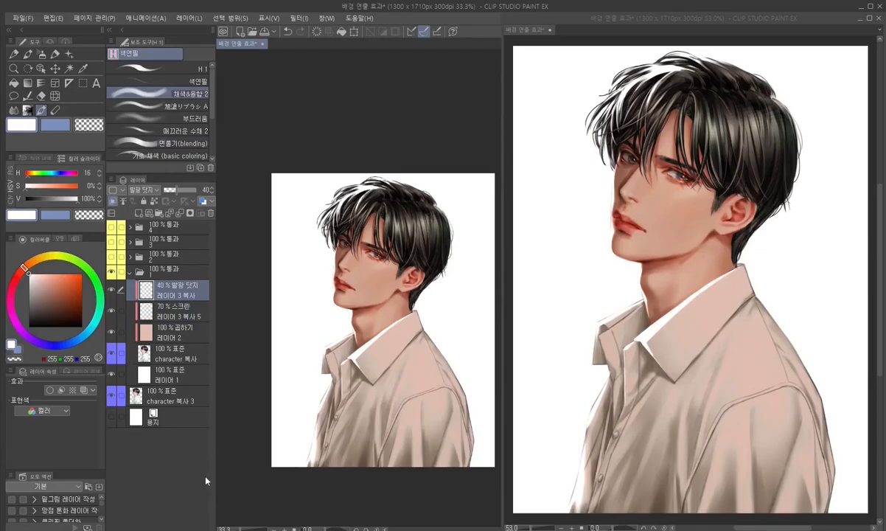
- Add a new unclipped layer at the top of folder 1 and set its blending mode to Screen (스크린)
{"action": "left_click", "coordinate": [139, 212]}
{"action": "left_click", "coordinate": [135, 189]}
{"action": "left_click", "coordinate": [140, 265]}
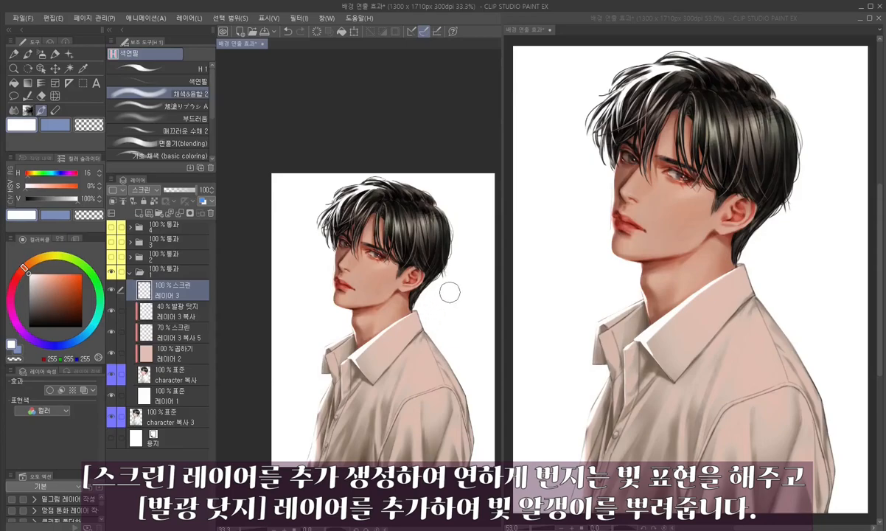
- Brush soft white light with 채색&융합 2 over the nape, hair edges, both sleeves and the back of the head
{"action": "left_click_drag", "start_coordinate": [450, 291], "coordinate": [425, 325]}
{"action": "mouse_move", "coordinate": [402, 253]}
{"action": "left_mouse_down"}
{"action": "mouse_move", "coordinate": [415, 296]}
{"action": "mouse_move", "coordinate": [390, 306]}
{"action": "left_mouse_up"}
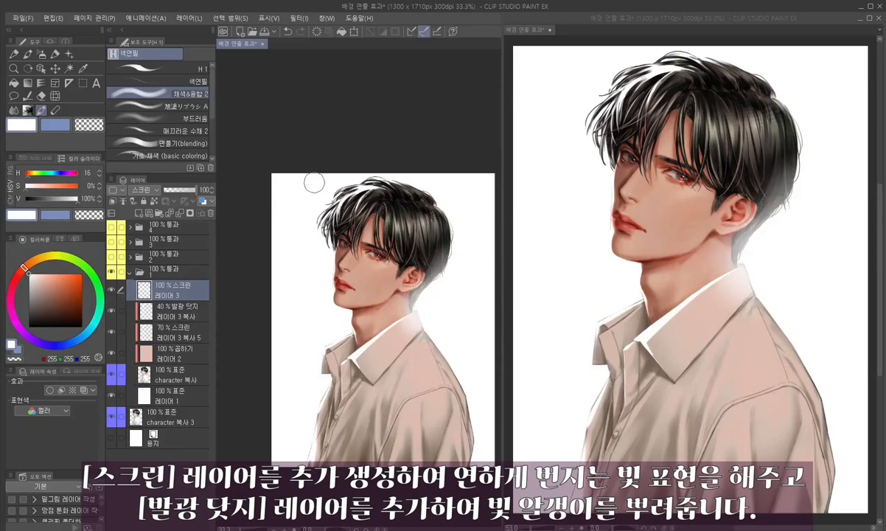
{"action": "left_click_drag", "start_coordinate": [326, 193], "coordinate": [315, 224]}
{"action": "left_click_drag", "start_coordinate": [316, 184], "coordinate": [309, 197]}
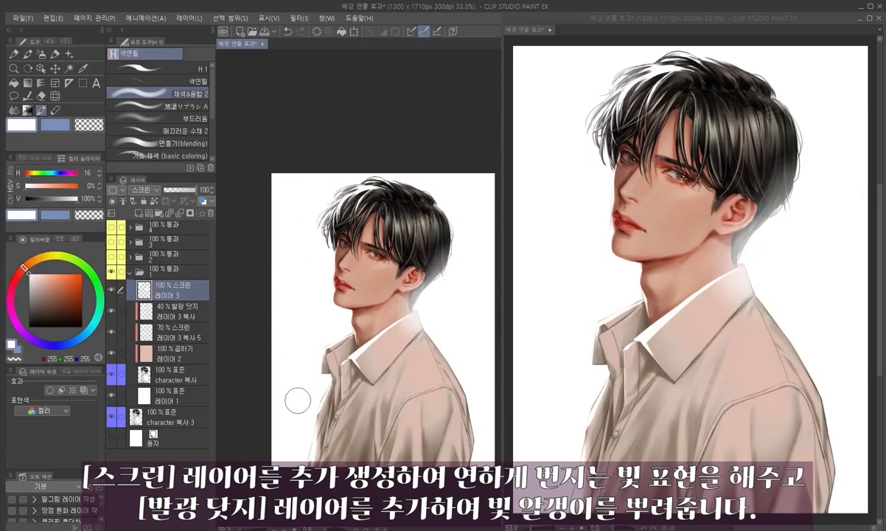
{"action": "left_click_drag", "start_coordinate": [296, 400], "coordinate": [306, 428]}
{"action": "left_click_drag", "start_coordinate": [459, 398], "coordinate": [446, 435]}
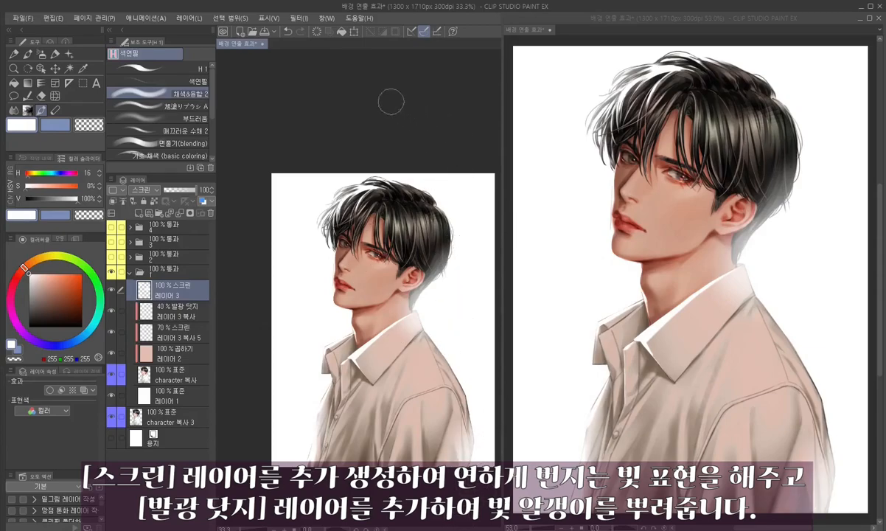
{"action": "left_click_drag", "start_coordinate": [430, 218], "coordinate": [439, 255]}
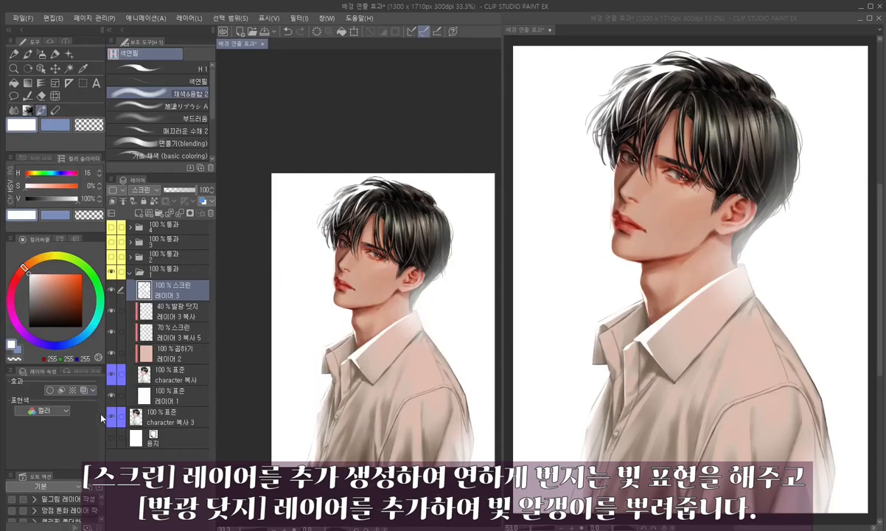
- Paint white rim light with the 면뽈기(blending) brush along the shoulder and sleeve edges on the 70% Screen layer
{"action": "left_click", "coordinate": [169, 331]}
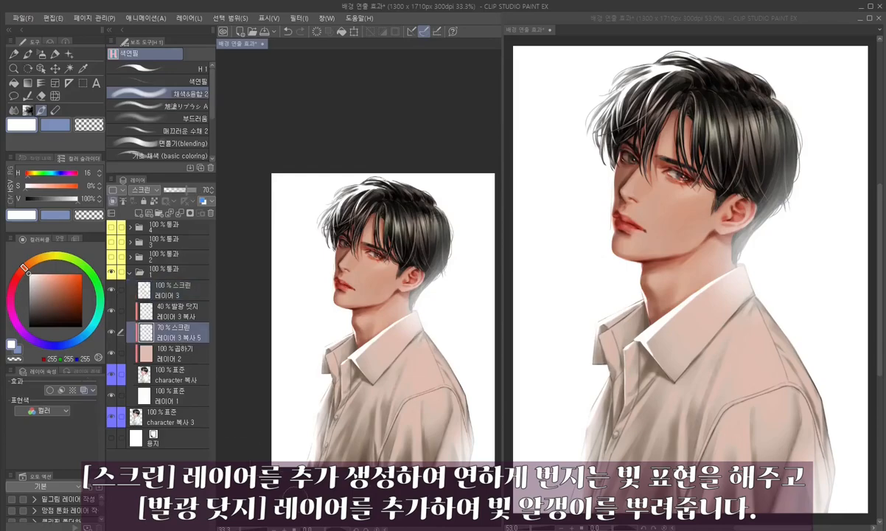
{"action": "left_click", "coordinate": [156, 145]}
{"action": "mouse_move", "coordinate": [420, 312]}
{"action": "left_mouse_down"}
{"action": "mouse_move", "coordinate": [436, 394]}
{"action": "mouse_move", "coordinate": [427, 333]}
{"action": "mouse_move", "coordinate": [447, 383]}
{"action": "left_mouse_up"}
{"action": "left_click_drag", "start_coordinate": [412, 316], "coordinate": [437, 351]}
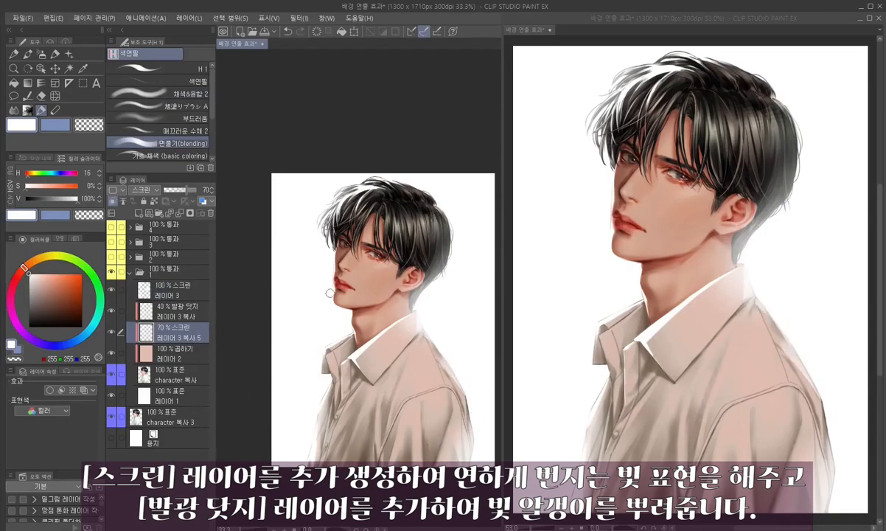
{"action": "left_click_drag", "start_coordinate": [472, 403], "coordinate": [478, 444]}
{"action": "left_click_drag", "start_coordinate": [469, 395], "coordinate": [473, 452]}
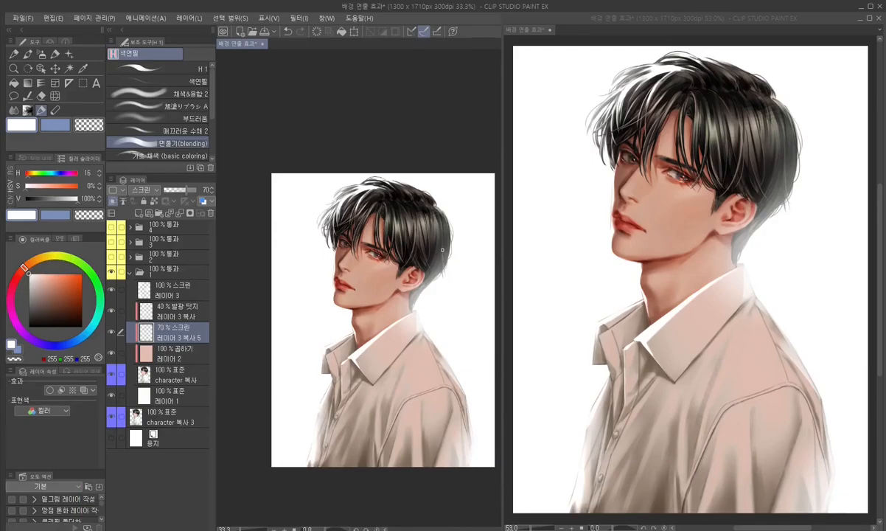
- Refine the rim light on the hair strands and ear area, alternating between white and transparent color
{"action": "left_click_drag", "start_coordinate": [442, 240], "coordinate": [447, 264]}
{"action": "key", "text": "c"}
{"action": "key", "text": "c"}
{"action": "key", "text": "c"}
{"action": "key", "text": "c"}
{"action": "key", "text": "c"}
{"action": "mouse_move", "coordinate": [423, 222]}
{"action": "left_mouse_down"}
{"action": "mouse_move", "coordinate": [417, 248]}
{"action": "mouse_move", "coordinate": [417, 225]}
{"action": "mouse_move", "coordinate": [414, 234]}
{"action": "left_mouse_up"}
{"action": "key", "text": "c"}
{"action": "key", "text": "c"}
{"action": "key", "text": "c"}
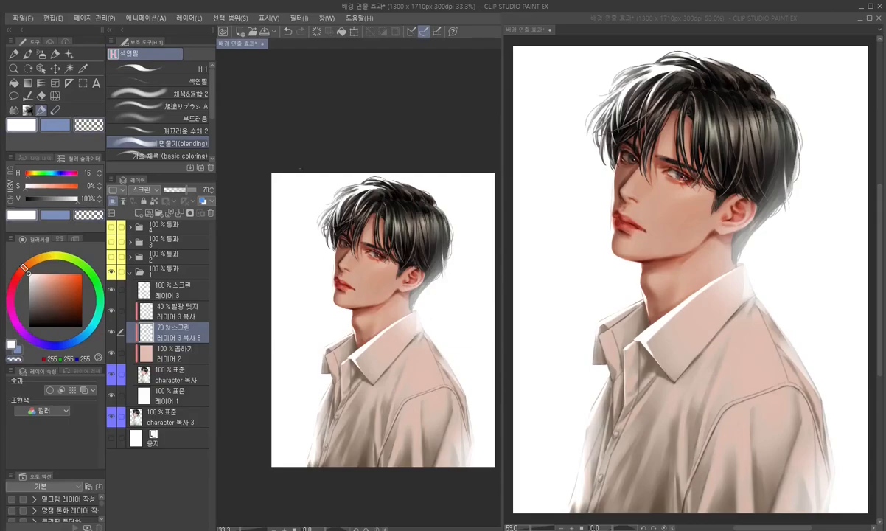
{"action": "key", "text": "c"}
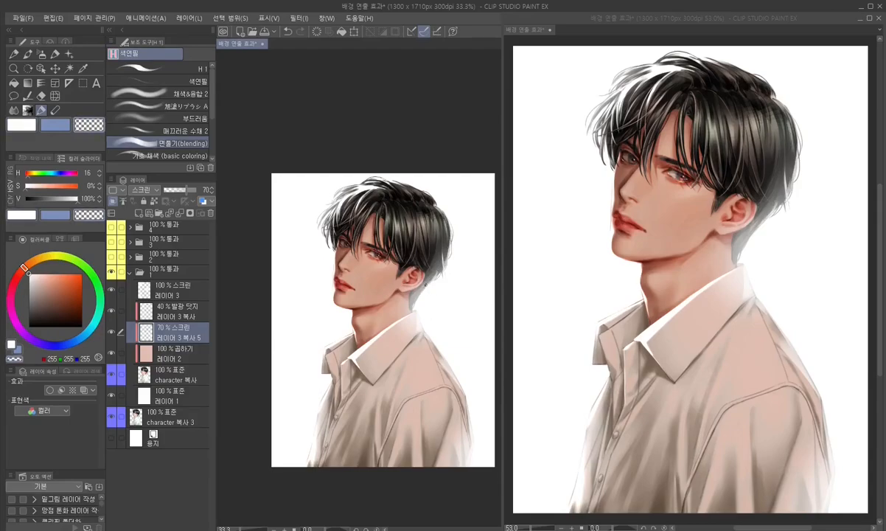
{"action": "key", "text": "c"}
{"action": "left_click_drag", "start_coordinate": [405, 261], "coordinate": [399, 274]}
{"action": "key", "text": "c"}
- Add a new layer above the soft-light Screen layer and set its blending mode to Add Glow (더하기(발광))
{"action": "left_click", "coordinate": [184, 296]}
{"action": "left_click", "coordinate": [138, 213]}
{"action": "left_click", "coordinate": [140, 189]}
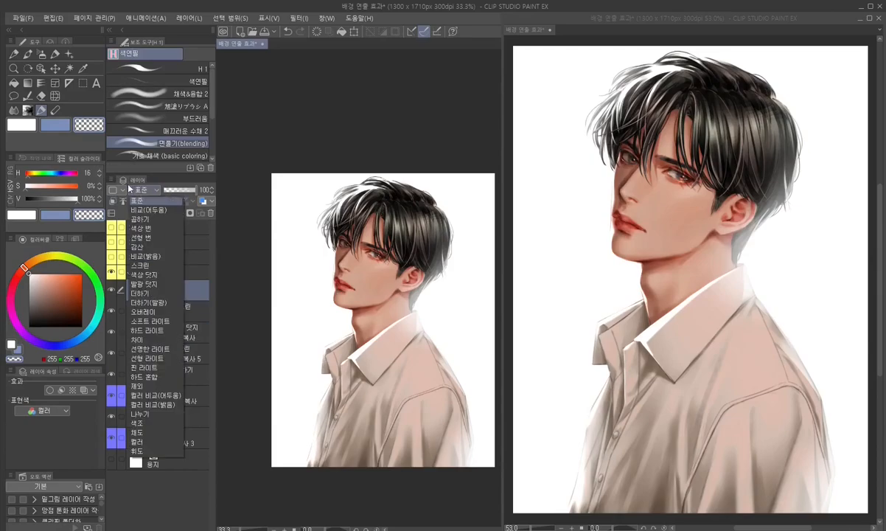
{"action": "left_click", "coordinate": [147, 302]}
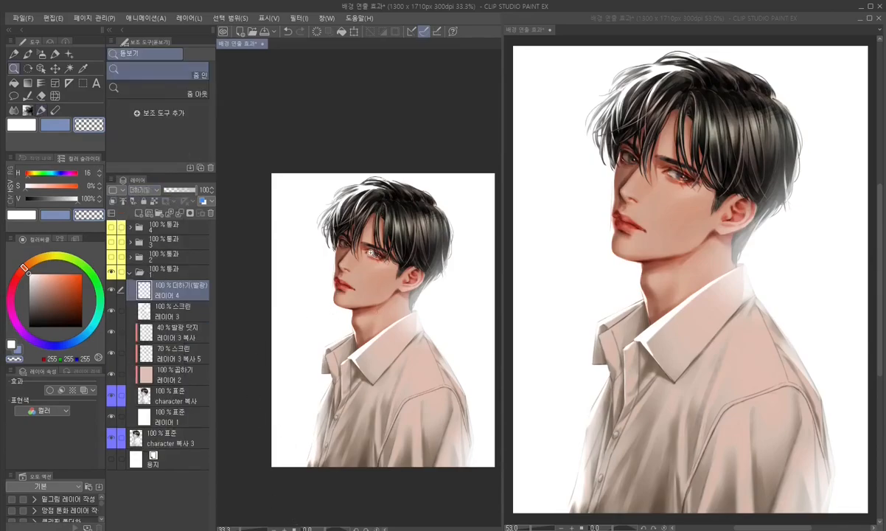
{"action": "scroll", "coordinate": [353, 298], "scroll_direction": "up", "scroll_amount": 3}
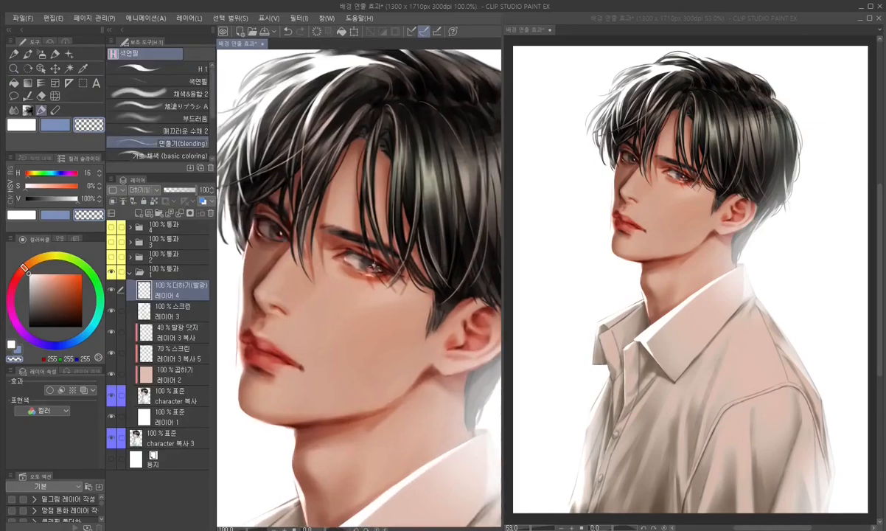
- Switch the paint color back to white and undo the last stroke on the Add Glow (더하기(발광)) layer
{"action": "key", "text": "c"}
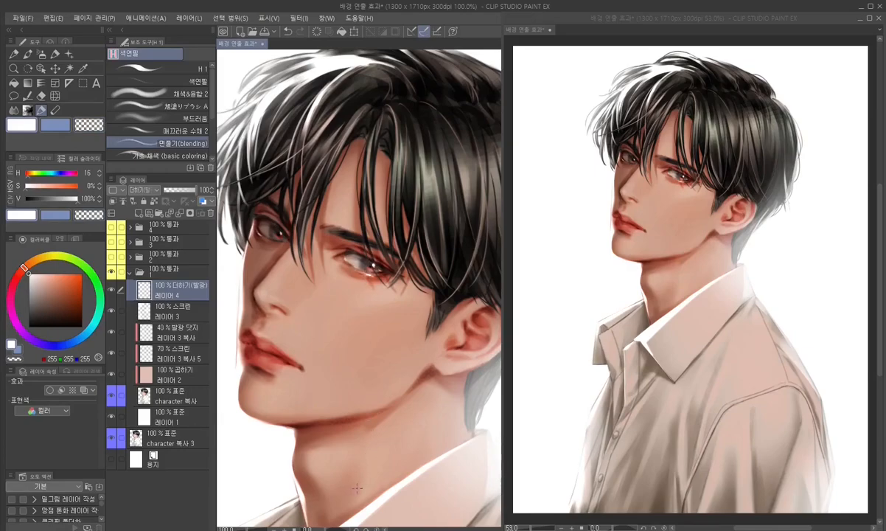
{"action": "key", "text": "ctrl+z"}
{"action": "key", "text": "slash"}
{"action": "left_click", "coordinate": [358, 355], "text": "alt"}
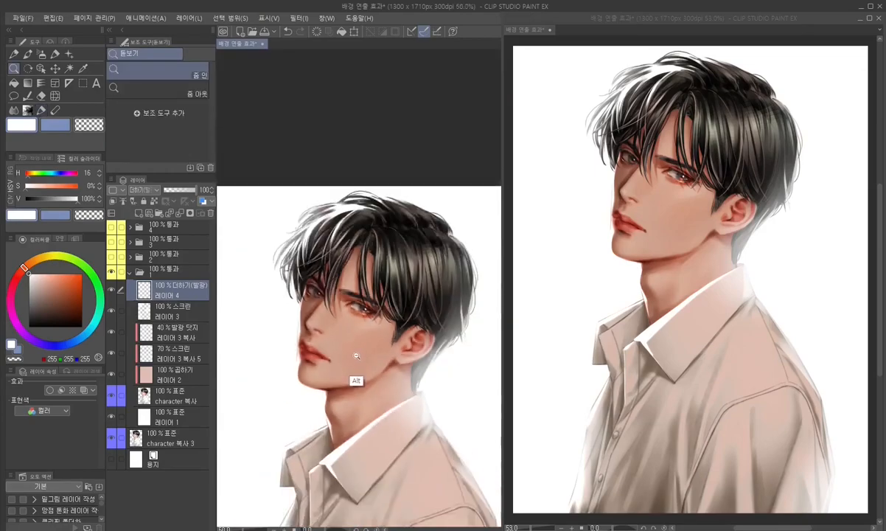
{"action": "left_click", "coordinate": [358, 356], "text": "alt"}
{"action": "left_click_drag", "start_coordinate": [357, 441], "coordinate": [357, 368]}
{"action": "left_click", "coordinate": [326, 414]}
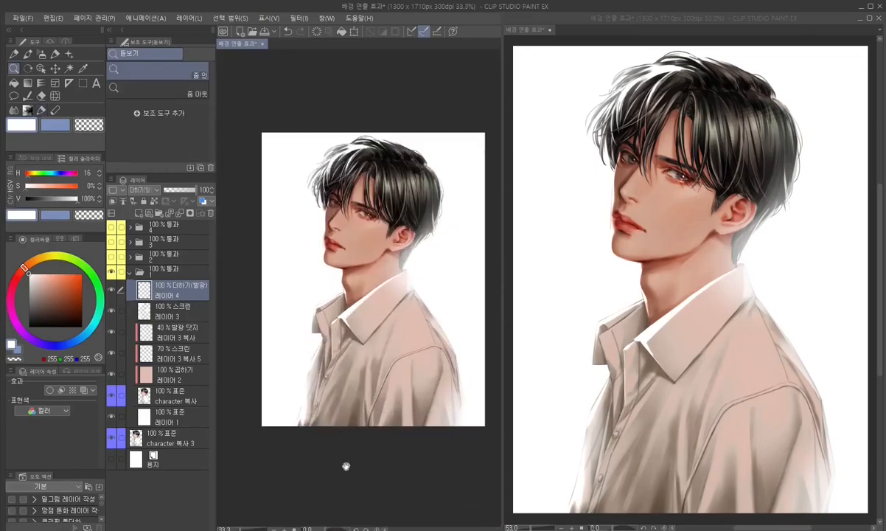
{"action": "left_click_drag", "start_coordinate": [325, 436], "coordinate": [325, 444]}
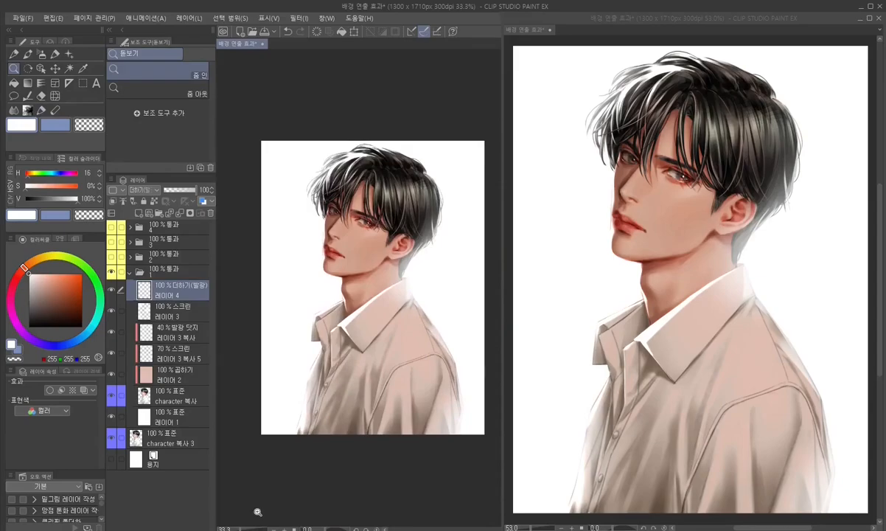
- Choose the light-particle decoration brush and add a new top layer inside folder 1 with Glow Dodge (발광 닷지) blending
{"action": "left_click", "coordinate": [69, 53]}
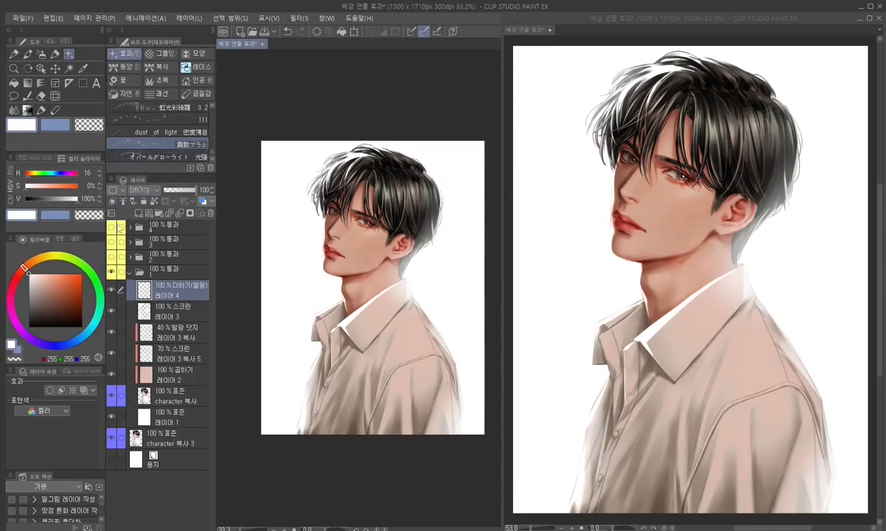
{"action": "left_click", "coordinate": [139, 190]}
{"action": "left_click", "coordinate": [144, 284]}
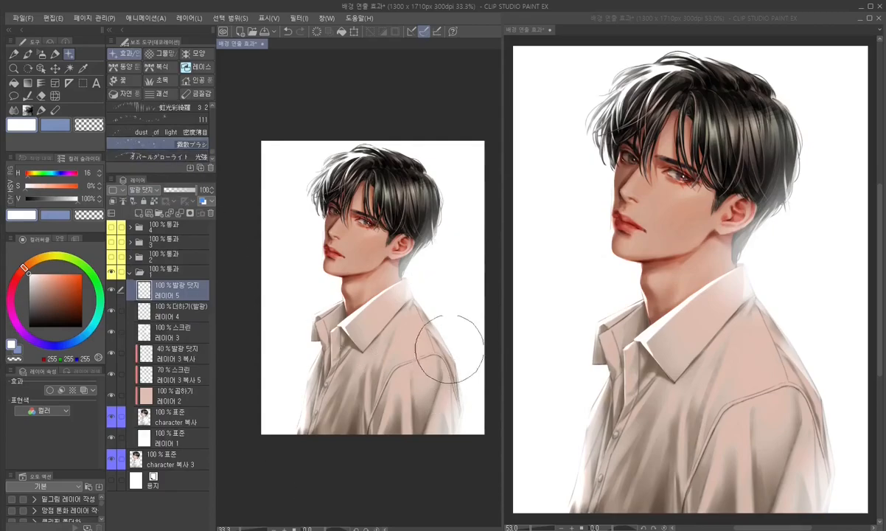
- Scatter white light particles over the sleeve, the lower front of the shirt and the back of the hair, undoing unwanted ones
{"action": "mouse_move", "coordinate": [436, 413]}
{"action": "left_mouse_down"}
{"action": "mouse_move", "coordinate": [426, 458]}
{"action": "mouse_move", "coordinate": [416, 445]}
{"action": "mouse_move", "coordinate": [425, 391]}
{"action": "mouse_move", "coordinate": [410, 463]}
{"action": "left_mouse_up"}
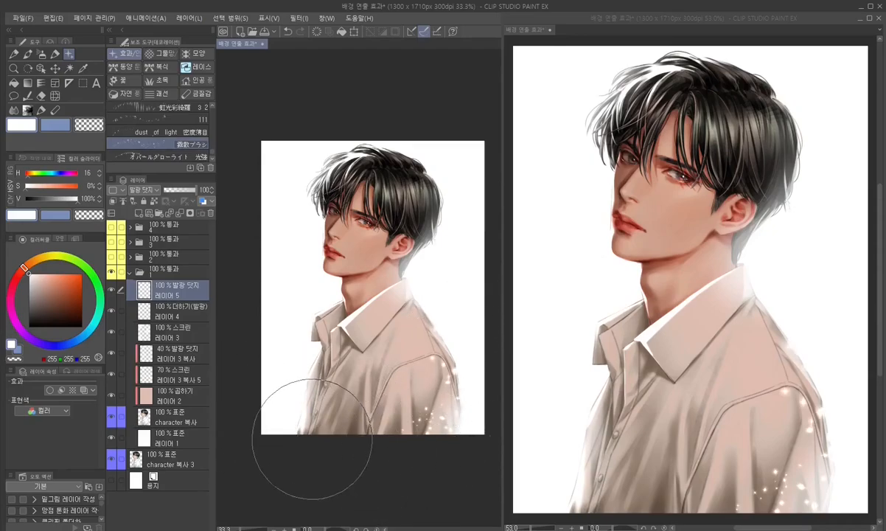
{"action": "left_click_drag", "start_coordinate": [292, 440], "coordinate": [266, 426]}
{"action": "key", "text": "ctrl+z"}
{"action": "mouse_move", "coordinate": [299, 463]}
{"action": "left_mouse_down"}
{"action": "mouse_move", "coordinate": [297, 493]}
{"action": "mouse_move", "coordinate": [276, 463]}
{"action": "left_mouse_up"}
{"action": "left_click", "coordinate": [454, 225]}
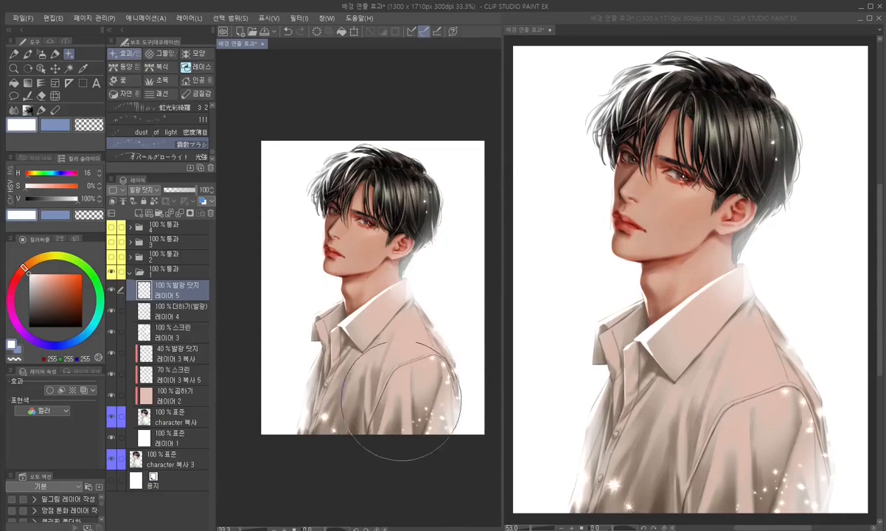
{"action": "left_click", "coordinate": [407, 310]}
{"action": "key", "text": "ctrl+z"}
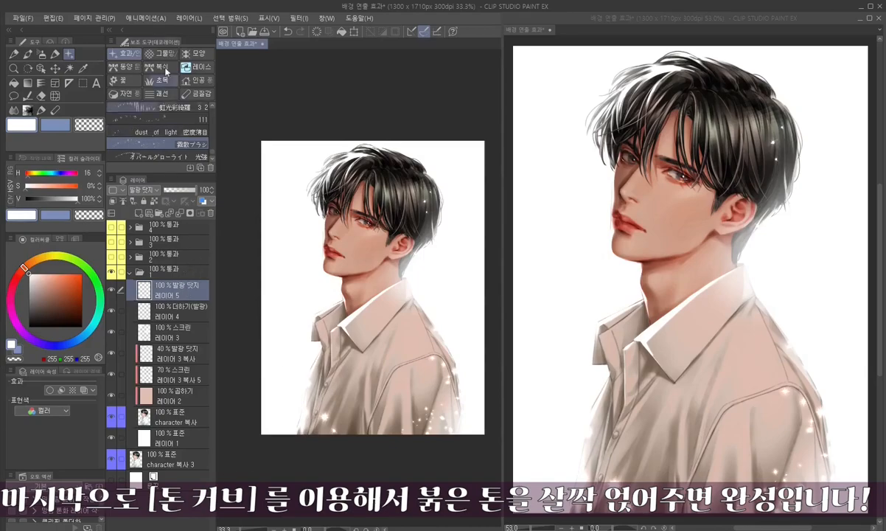
- Add a tone curve (톤 커브) correction layer and raise the midpoint of its Red channel slightly
{"action": "left_click", "coordinate": [188, 20]}
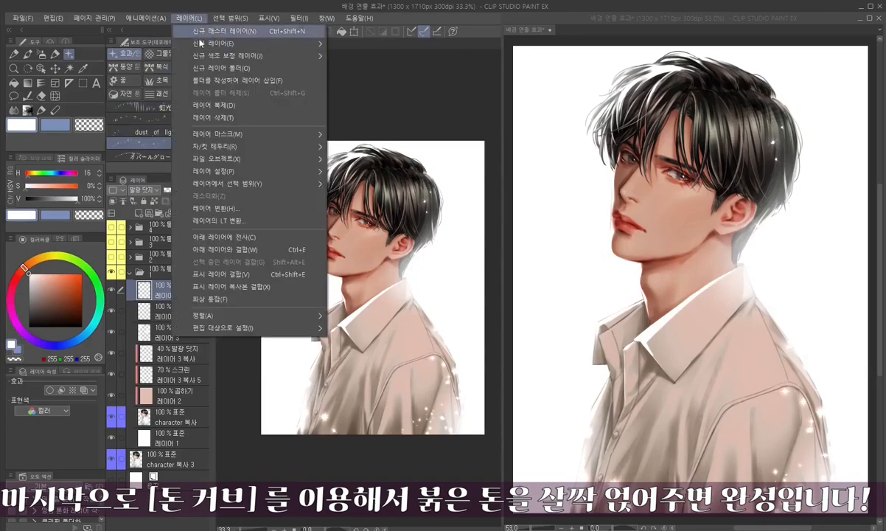
{"action": "mouse_move", "coordinate": [211, 58]}
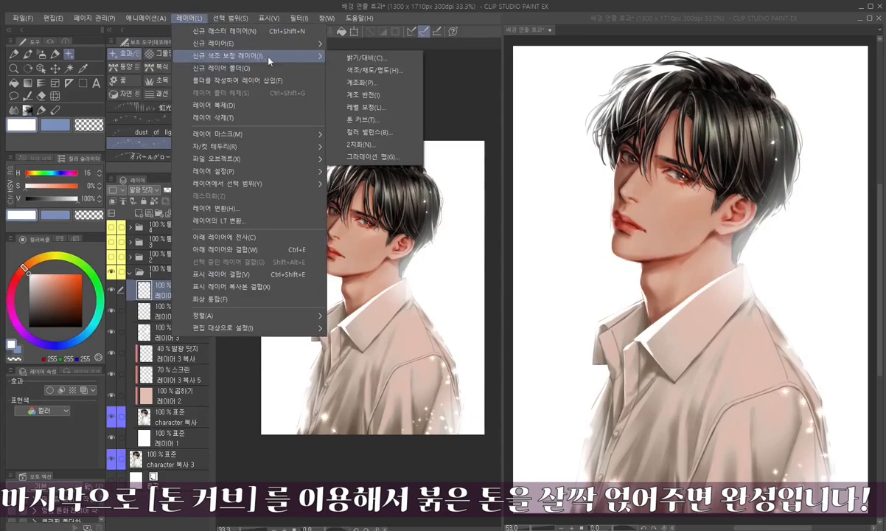
{"action": "left_click", "coordinate": [358, 119]}
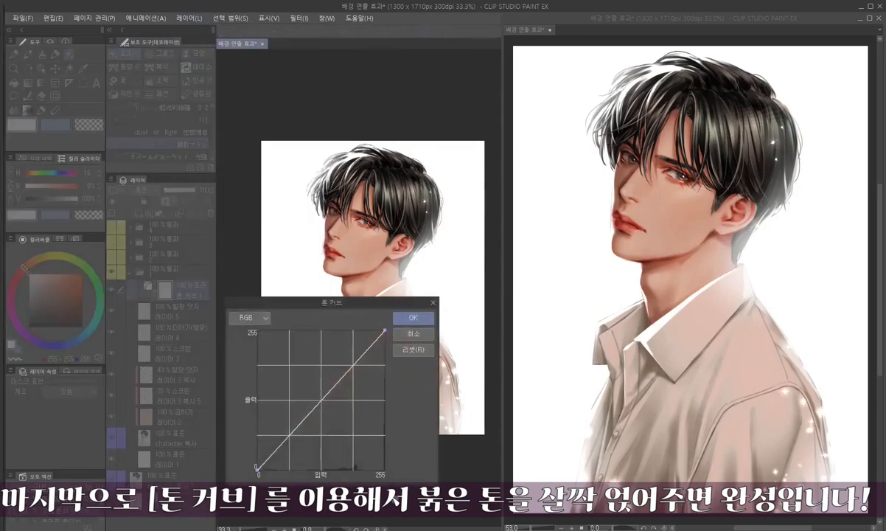
{"action": "left_click", "coordinate": [242, 320]}
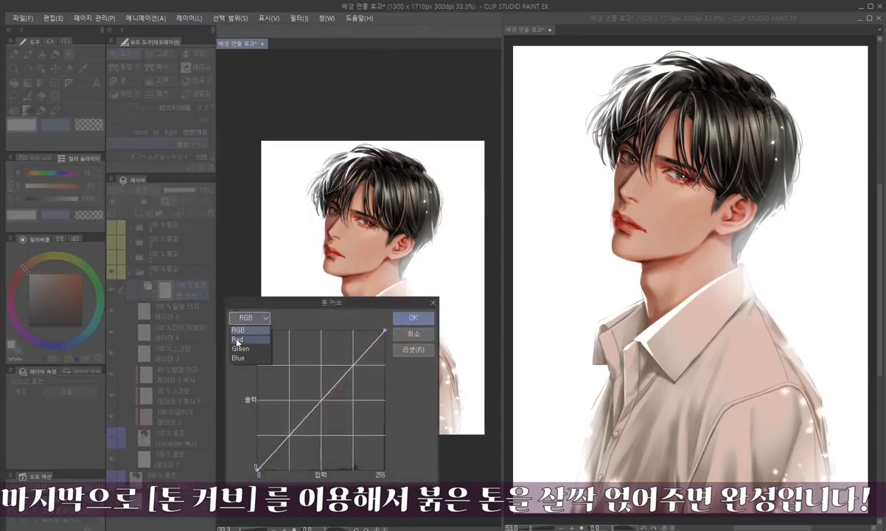
{"action": "left_click", "coordinate": [237, 340]}
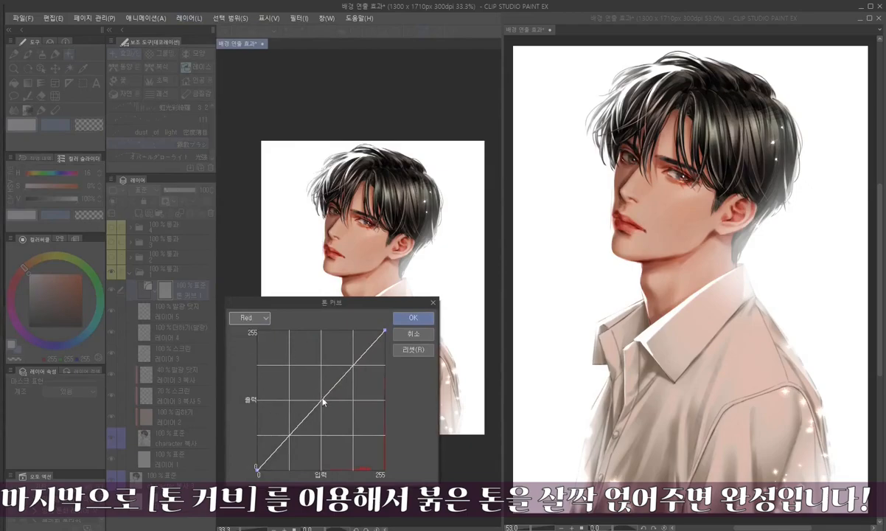
{"action": "left_click_drag", "start_coordinate": [323, 403], "coordinate": [322, 394]}
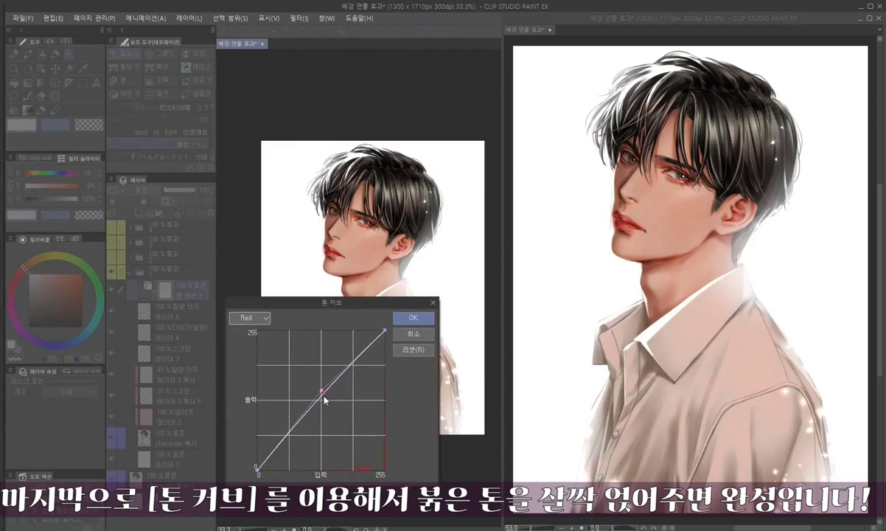
{"action": "left_click_drag", "start_coordinate": [322, 395], "coordinate": [322, 392]}
{"action": "left_click", "coordinate": [413, 317]}
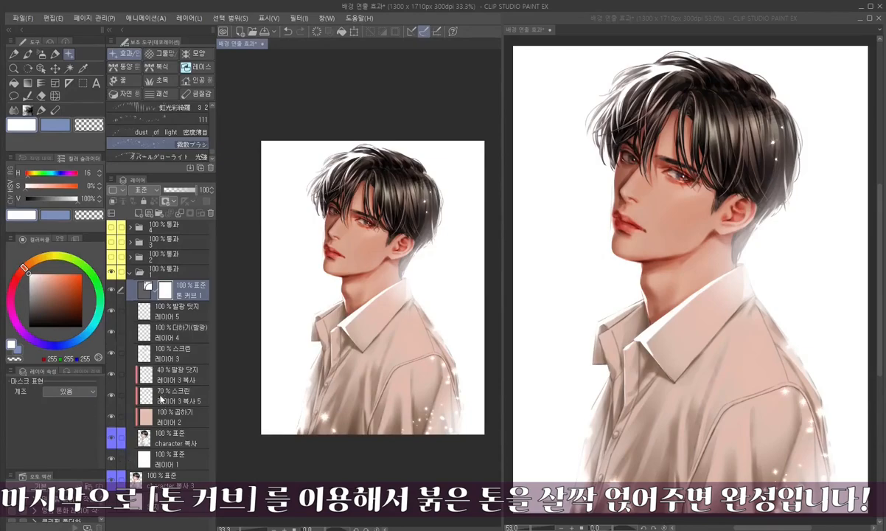
- Brush soft white light over the front hair on the 100% Screen layer with an enlarged 채색&융합 2 brush
{"action": "left_click", "coordinate": [172, 357]}
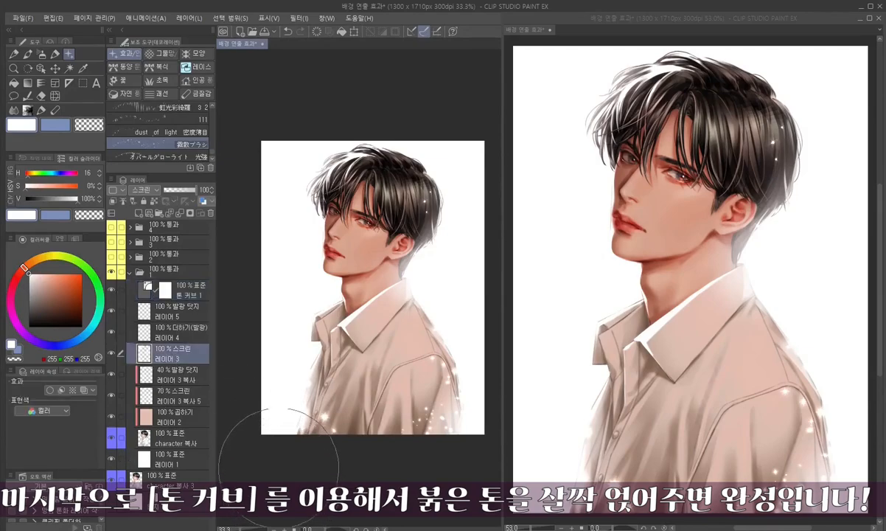
{"action": "key", "text": "b"}
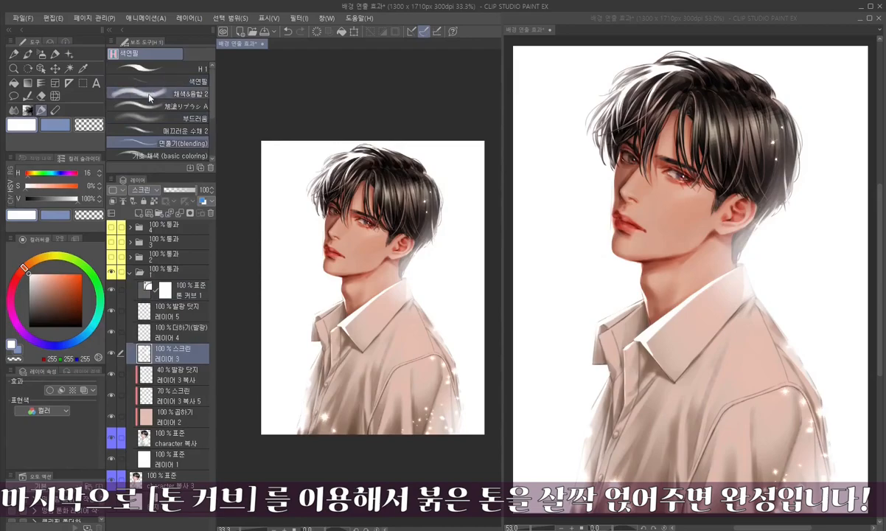
{"action": "key", "text": "]"}
{"action": "key", "text": "]"}
{"action": "key", "text": "]"}
{"action": "key", "text": "]"}
{"action": "key", "text": "]"}
{"action": "key", "text": "]"}
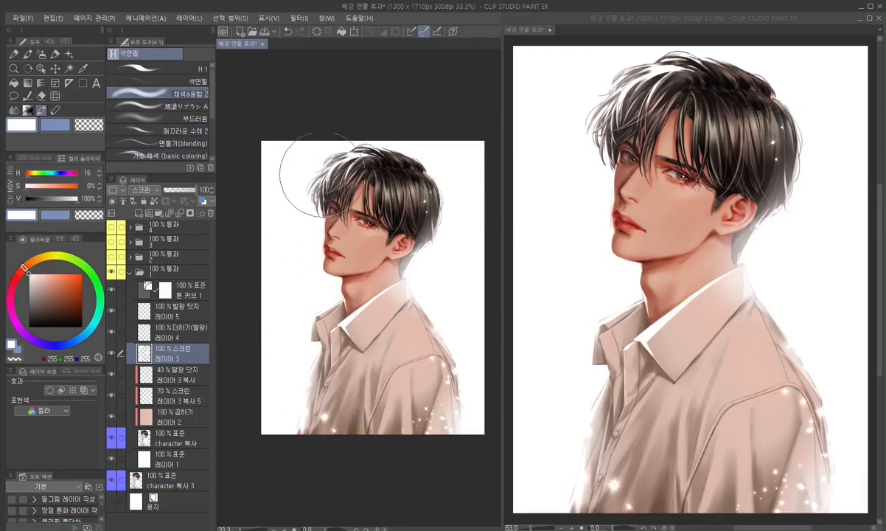
{"action": "left_click_drag", "start_coordinate": [316, 116], "coordinate": [295, 141]}
- Soften the added light near the face and collar using the transparent color and a smaller brush
{"action": "key", "text": "c"}
{"action": "key", "text": "bracketleft"}
{"action": "key", "text": "bracketleft"}
{"action": "key", "text": "bracketleft"}
{"action": "key", "text": "bracketleft"}
{"action": "key", "text": "bracketleft"}
{"action": "key", "text": "bracketleft"}
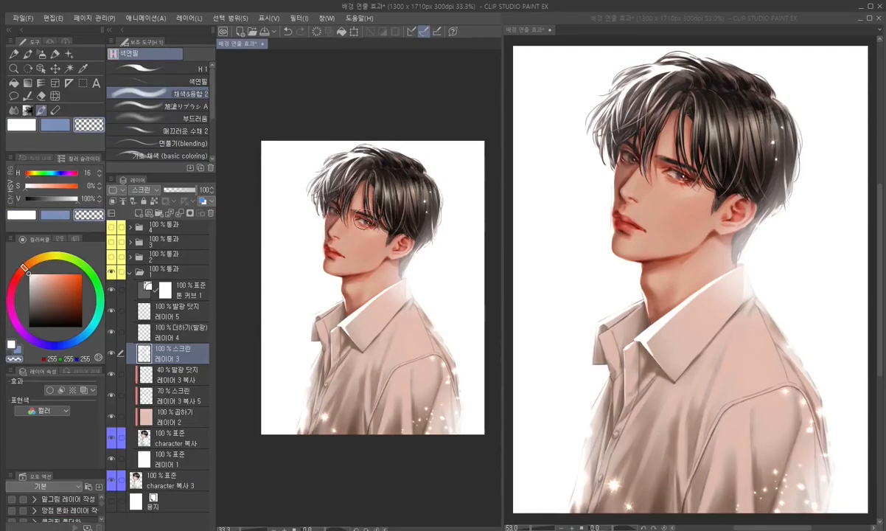
{"action": "left_click_drag", "start_coordinate": [357, 341], "coordinate": [335, 322]}
- Collapse folder 1 and toggle its visibility to compare the portrait with and without the white-background effects
{"action": "left_click", "coordinate": [132, 271]}
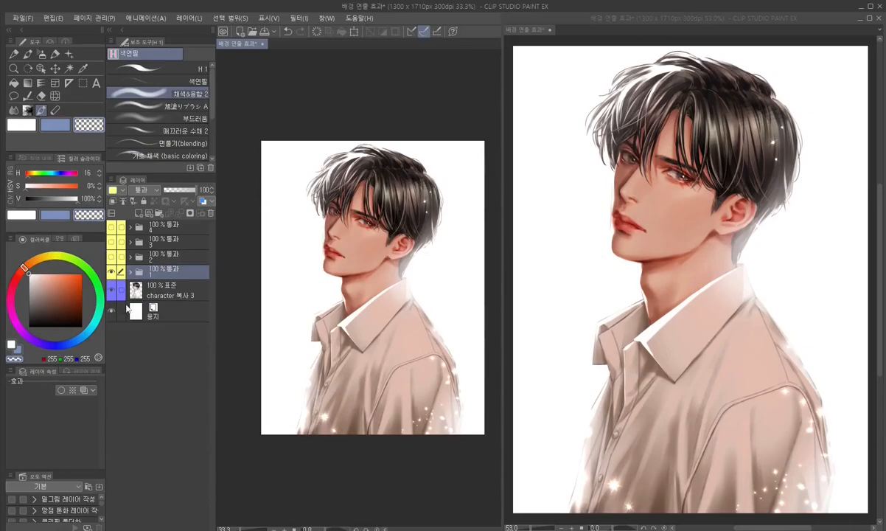
{"action": "left_click", "coordinate": [112, 272]}
{"action": "left_click", "coordinate": [111, 273]}
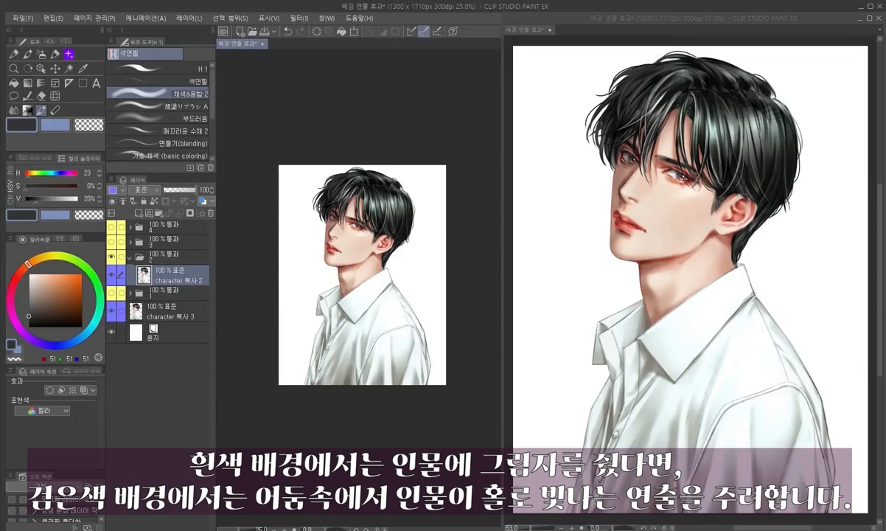
- Add a new layer beneath character 복사 2 in folder 2 and fill it with near-black at 20% brightness
{"action": "left_click", "coordinate": [139, 213]}
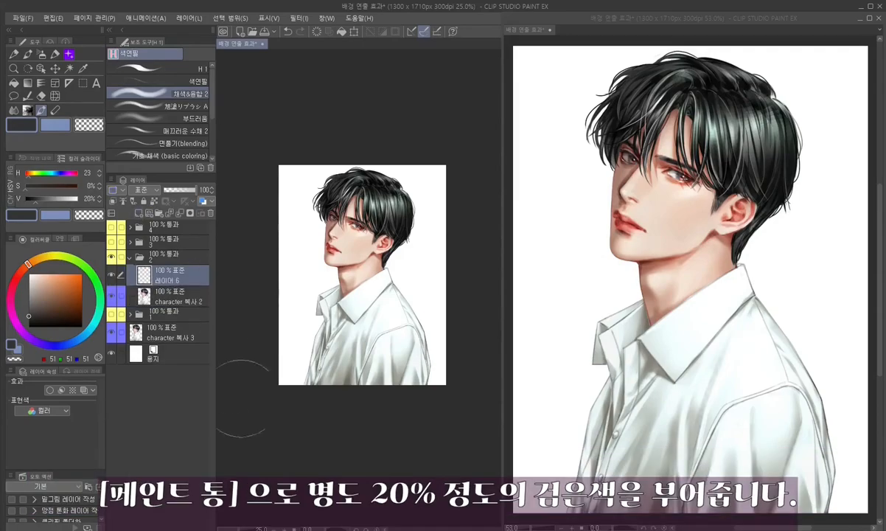
{"action": "left_click_drag", "start_coordinate": [179, 281], "coordinate": [177, 304]}
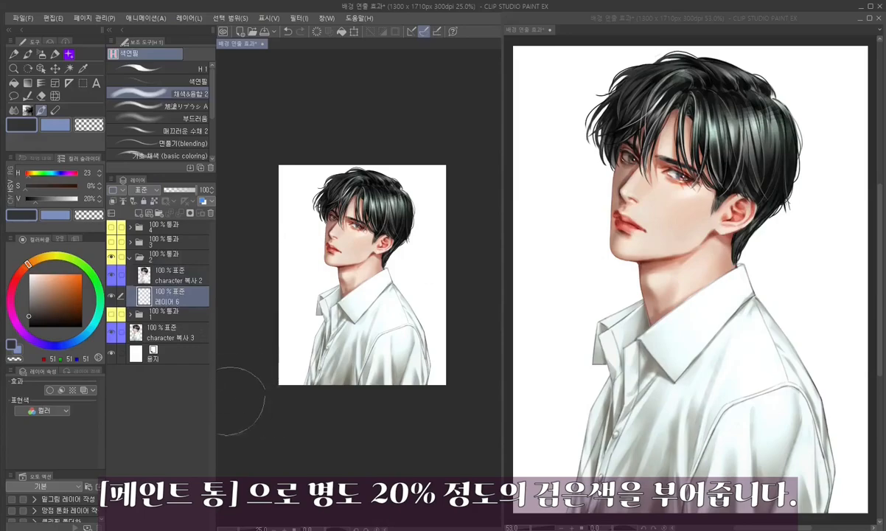
{"action": "key", "text": "g"}
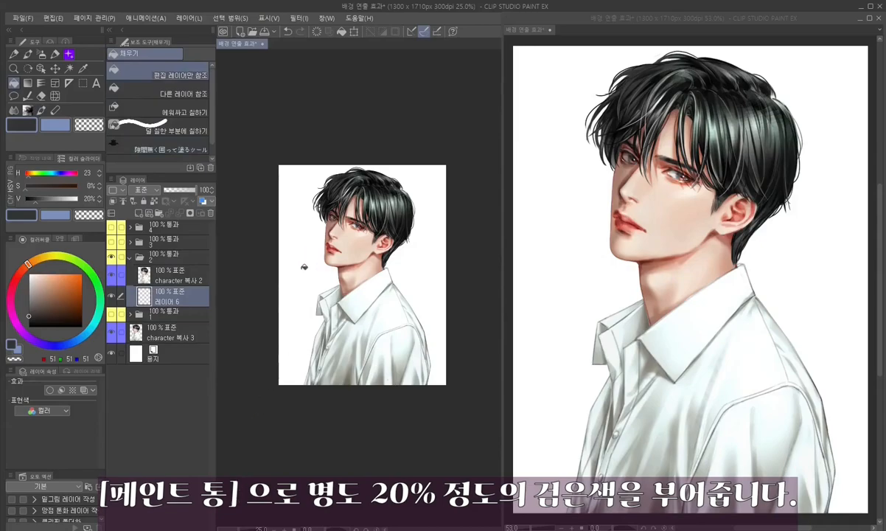
{"action": "left_click", "coordinate": [288, 249]}
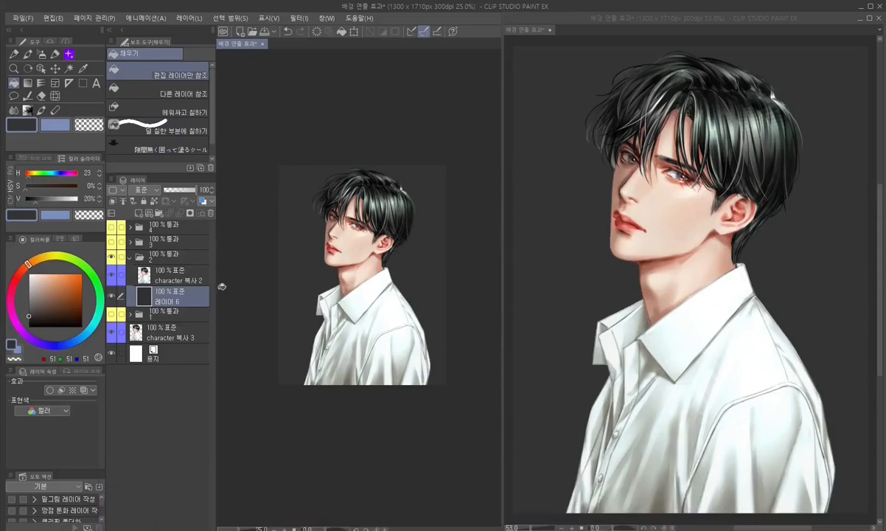
- Add a Multiply (곱하기) layer above the dark fill and darken the background's edges with the 채색&융합 2 brush
{"action": "left_click", "coordinate": [138, 213]}
{"action": "left_click", "coordinate": [142, 190]}
{"action": "left_click", "coordinate": [144, 210]}
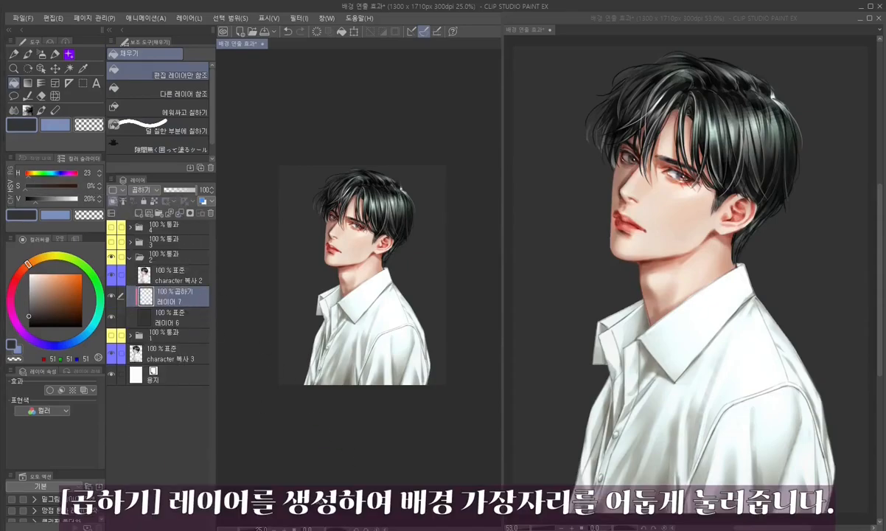
{"action": "key", "text": "b"}
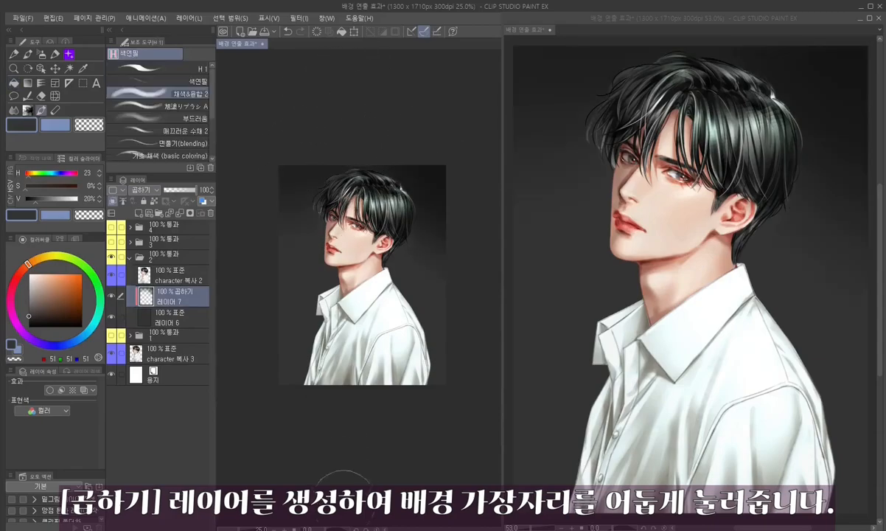
{"action": "mouse_move", "coordinate": [267, 165]}
{"action": "left_mouse_down"}
{"action": "mouse_move", "coordinate": [238, 230]}
{"action": "mouse_move", "coordinate": [235, 271]}
{"action": "mouse_move", "coordinate": [247, 295]}
{"action": "left_mouse_up"}
{"action": "left_click_drag", "start_coordinate": [468, 191], "coordinate": [493, 293]}
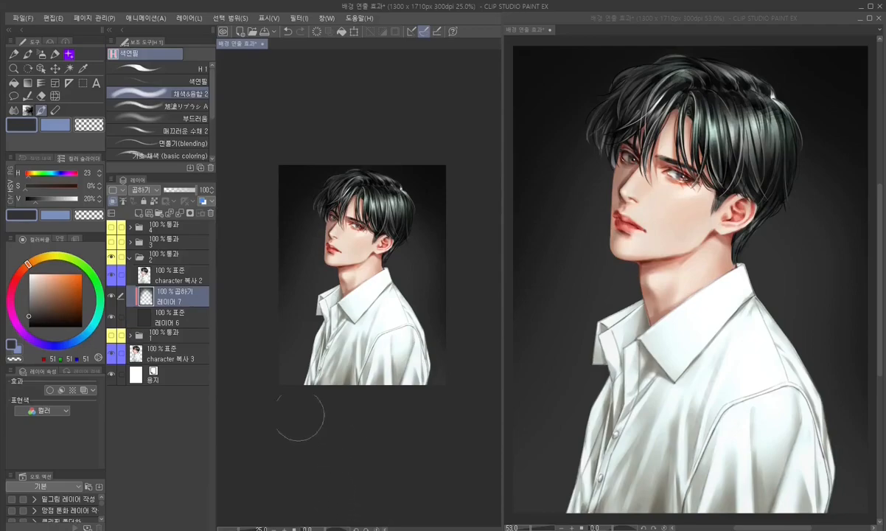
- Add a Screen (스크린) layer above the Multiply layer and set the paint color to a light gray of 90% brightness
{"action": "left_click", "coordinate": [139, 213]}
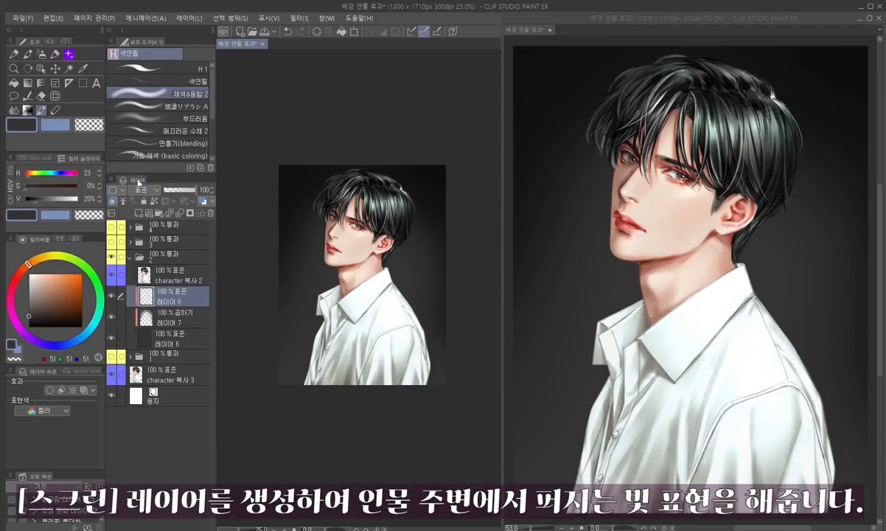
{"action": "left_click", "coordinate": [142, 189]}
{"action": "left_click", "coordinate": [147, 253]}
{"action": "left_click_drag", "start_coordinate": [29, 297], "coordinate": [22, 280]}
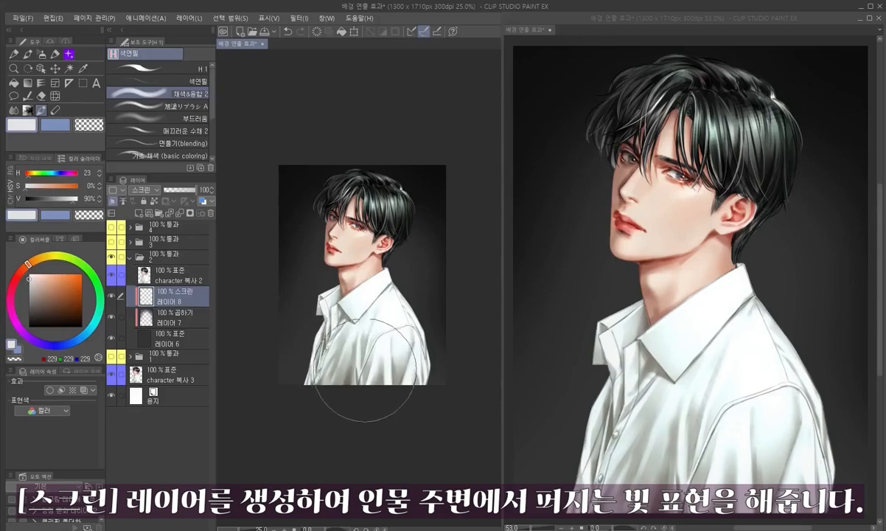
- Brush a soft glow behind the character on the Screen layer and trim its outer edges with the transparent color
{"action": "left_click_drag", "start_coordinate": [368, 382], "coordinate": [370, 366]}
{"action": "key", "text": "c"}
{"action": "key", "text": "bracketleft"}
{"action": "key", "text": "bracketleft"}
{"action": "key", "text": "bracketleft"}
{"action": "key", "text": "bracketleft"}
{"action": "key", "text": "bracketleft"}
{"action": "mouse_move", "coordinate": [411, 249]}
{"action": "left_mouse_down"}
{"action": "mouse_move", "coordinate": [444, 268]}
{"action": "mouse_move", "coordinate": [453, 293]}
{"action": "mouse_move", "coordinate": [450, 335]}
{"action": "left_mouse_up"}
{"action": "left_click_drag", "start_coordinate": [457, 290], "coordinate": [468, 330]}
{"action": "left_click_drag", "start_coordinate": [285, 218], "coordinate": [283, 317]}
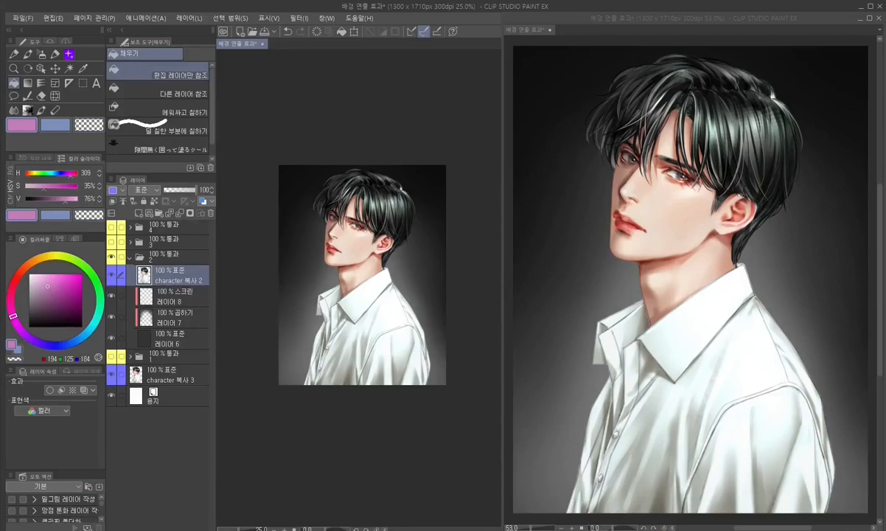
- Add a Color Balance (컬러 밸런스) correction layer above character 복사 2 and shift its midtones toward blue
{"action": "left_click", "coordinate": [189, 18]}
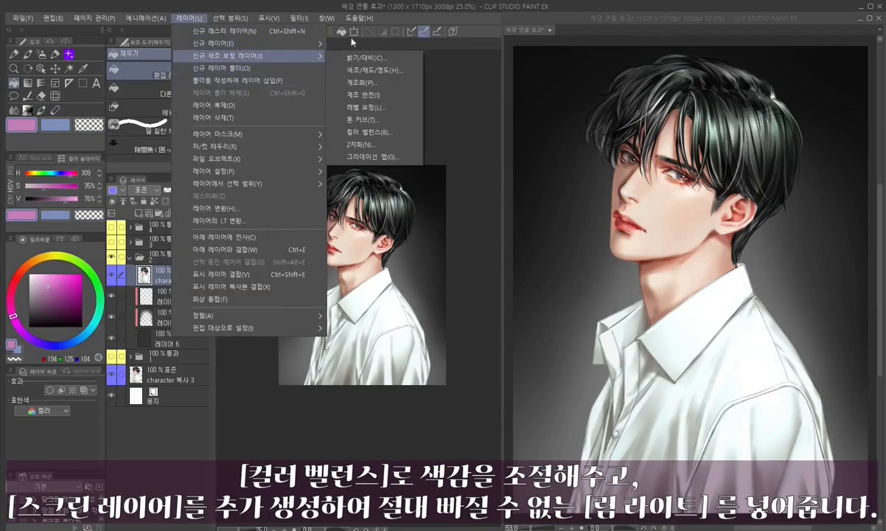
{"action": "left_click", "coordinate": [368, 131]}
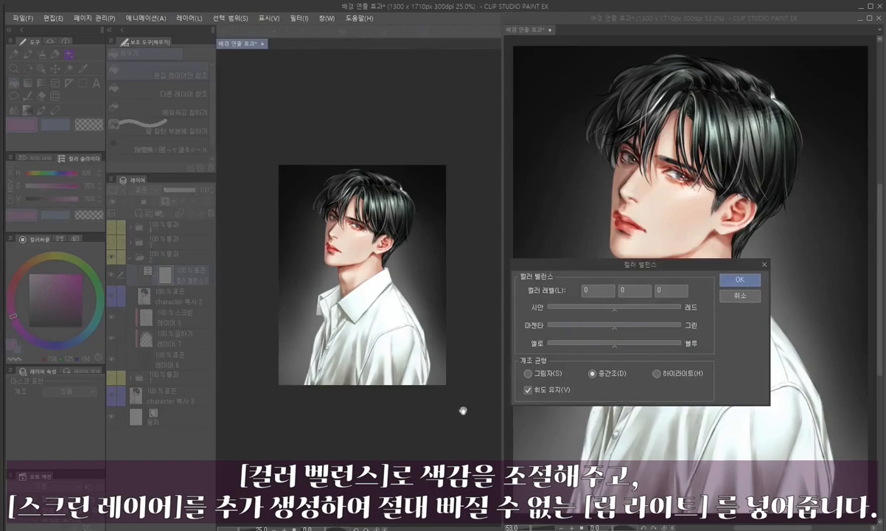
{"action": "left_click", "coordinate": [622, 348]}
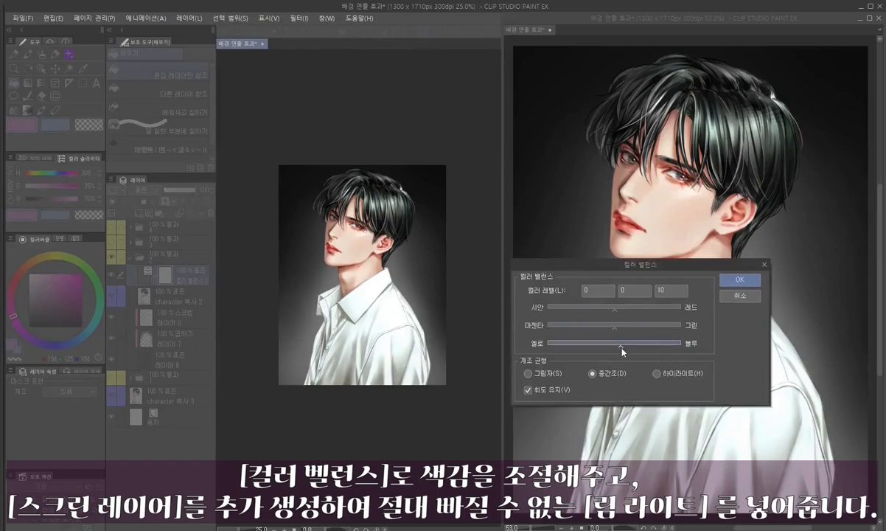
{"action": "left_click", "coordinate": [663, 290]}
- Set the color balance highlights to -5 cyan–red, 5 magenta–green and -10 yellow–blue
{"action": "left_click", "coordinate": [657, 374]}
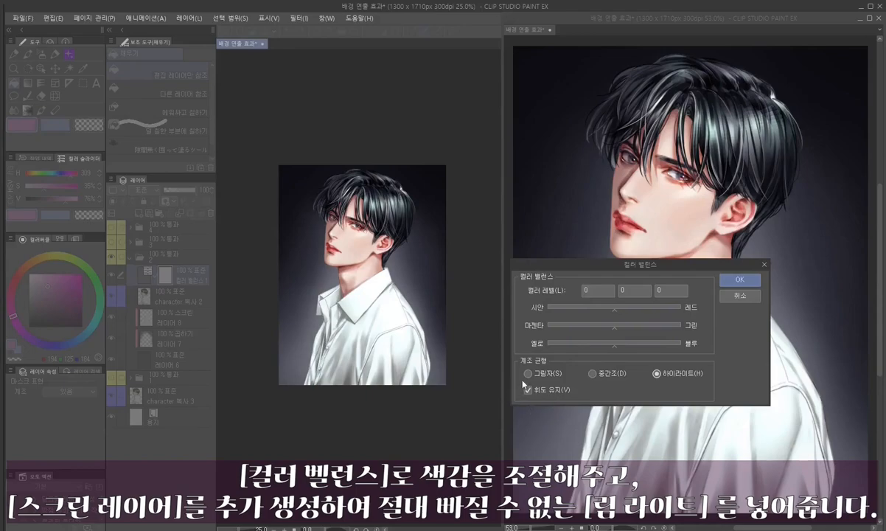
{"action": "left_click", "coordinate": [610, 311]}
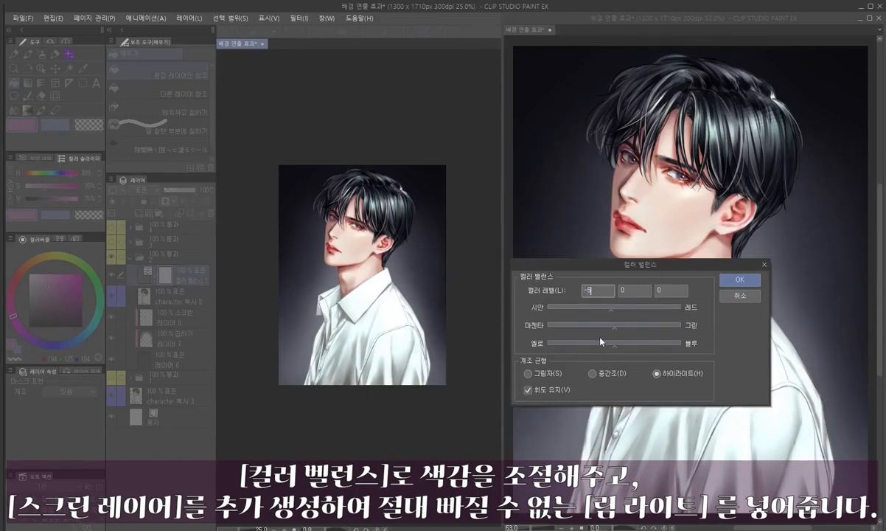
{"action": "left_click", "coordinate": [621, 326]}
{"action": "left_click", "coordinate": [608, 344]}
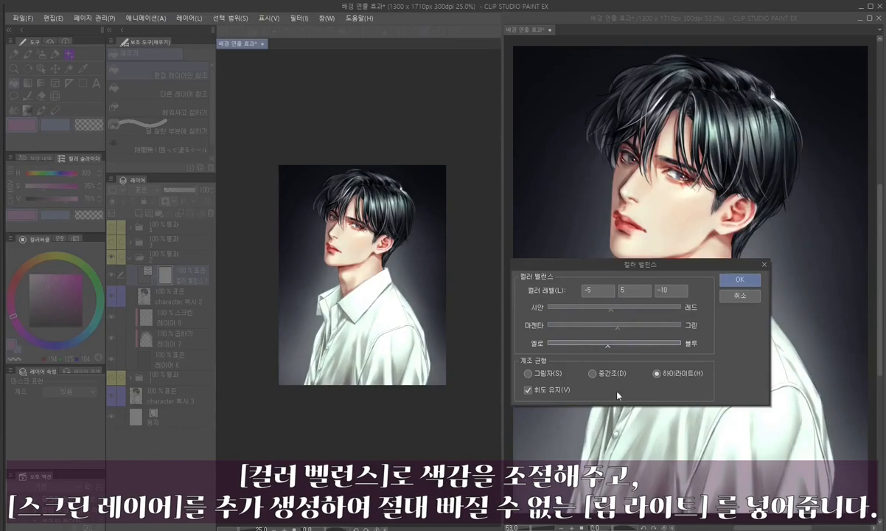
- Shift the color balance shadows slightly toward magenta, readjust the highlights' yellow–blue level and apply the correction
{"action": "left_click", "coordinate": [528, 373]}
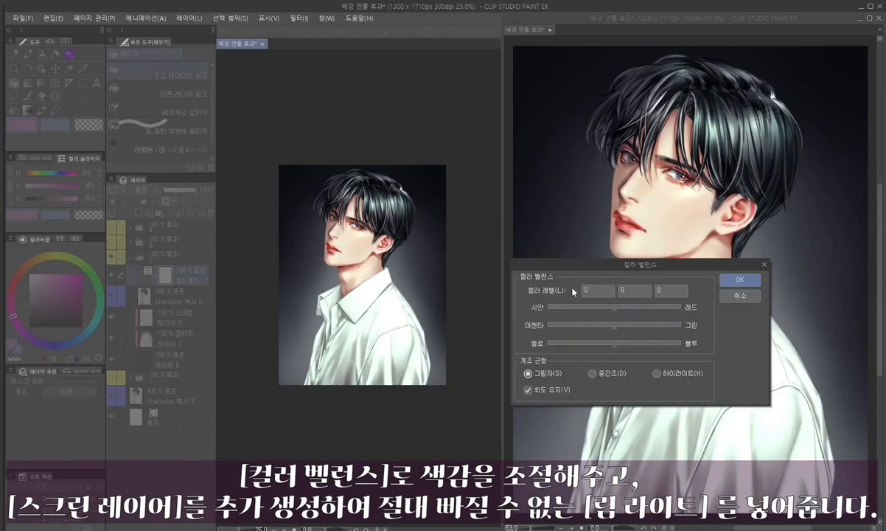
{"action": "left_click", "coordinate": [610, 327]}
{"action": "left_click", "coordinate": [657, 374]}
{"action": "left_click_drag", "start_coordinate": [659, 291], "coordinate": [673, 292]}
{"action": "type", "text": "-5"}
{"action": "left_click", "coordinate": [662, 291]}
{"action": "type", "text": "1"}
{"action": "left_click", "coordinate": [739, 281]}
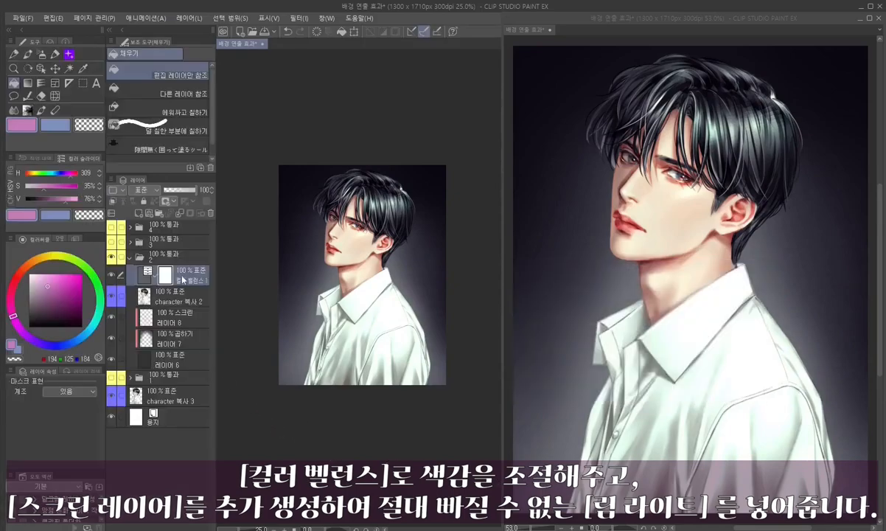
- Lower the opacity of the Multiply layer 레이어 7 to 80%
{"action": "left_click", "coordinate": [165, 345]}
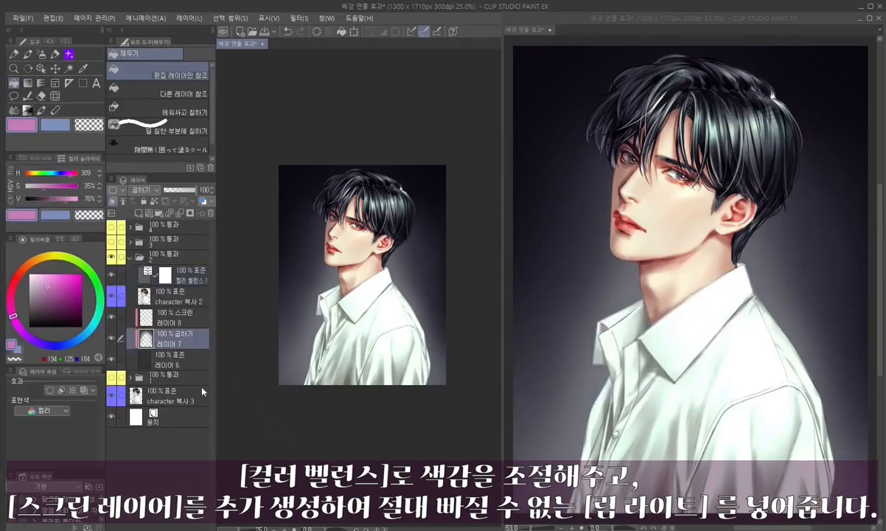
{"action": "left_click", "coordinate": [205, 189]}
{"action": "type", "text": "80"}
{"action": "key", "text": "Return"}
- Duplicate the color balance layer, place one copy directly beneath character 복사 2, and clip both copies to the layers below them
{"action": "left_click", "coordinate": [180, 274]}
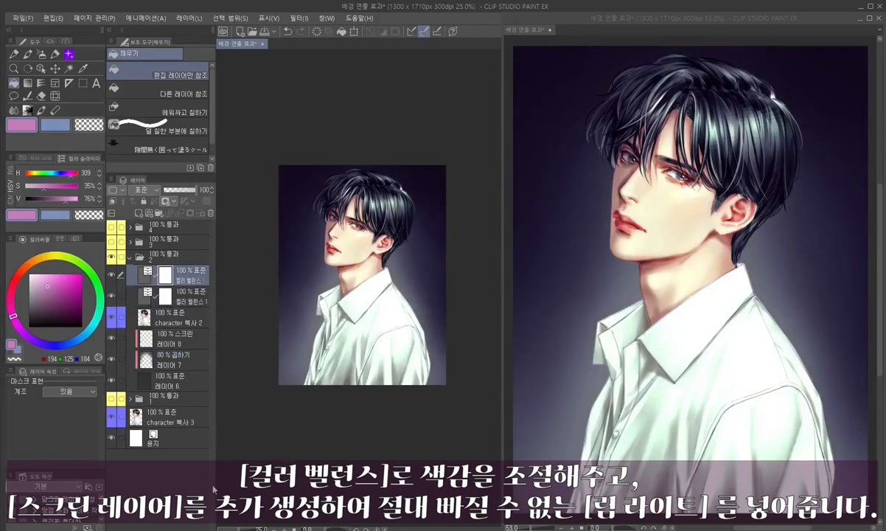
{"action": "left_click_drag", "start_coordinate": [185, 277], "coordinate": [188, 327]}
{"action": "left_click", "coordinate": [113, 201]}
{"action": "left_click", "coordinate": [192, 280]}
{"action": "left_click", "coordinate": [112, 201]}
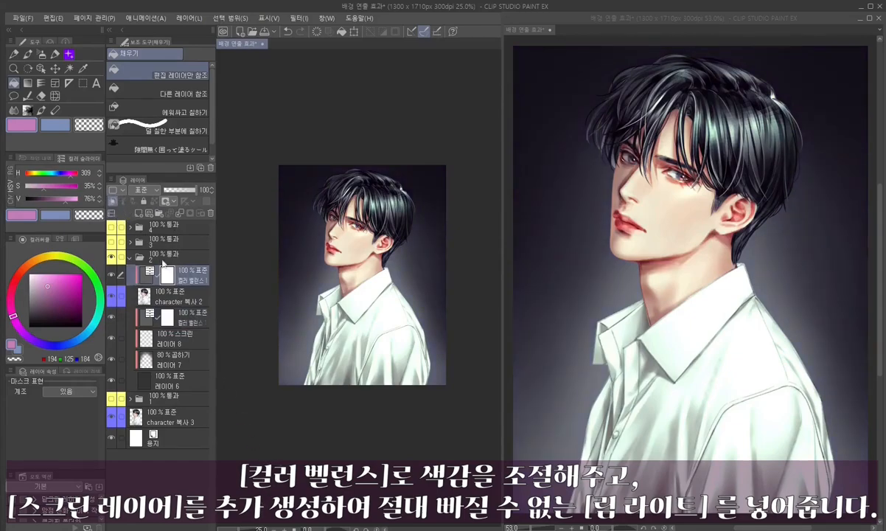
- Set the opacity of the color balance layer beneath character 복사 2 to 50%
{"action": "left_click", "coordinate": [185, 321]}
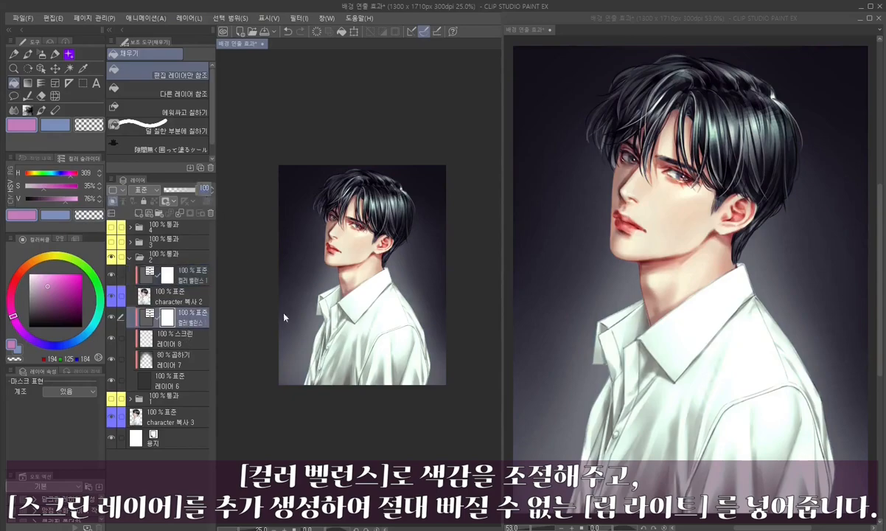
{"action": "type", "text": "1"}
{"action": "key", "text": "Return"}
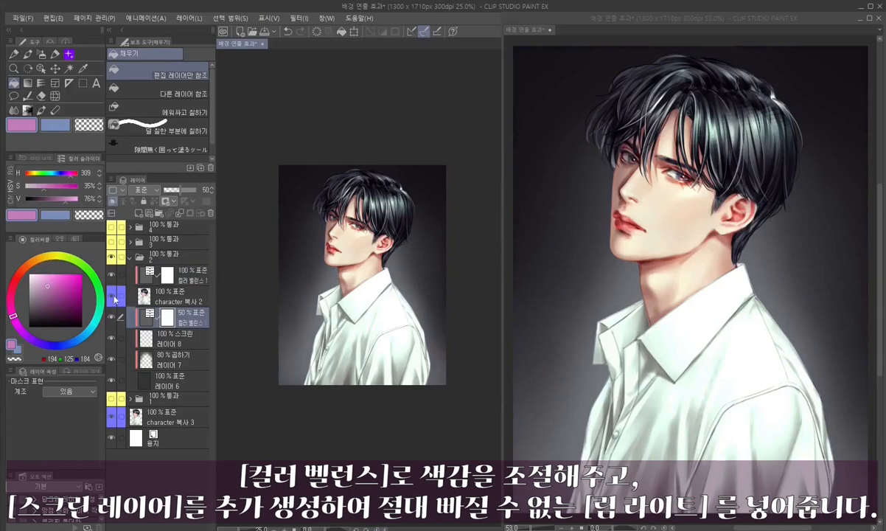
- Copy the 50% Screen (스크린) rim-light layer from folder 1 to the top of folder 2 and set its opacity to 90%
{"action": "left_click", "coordinate": [183, 274]}
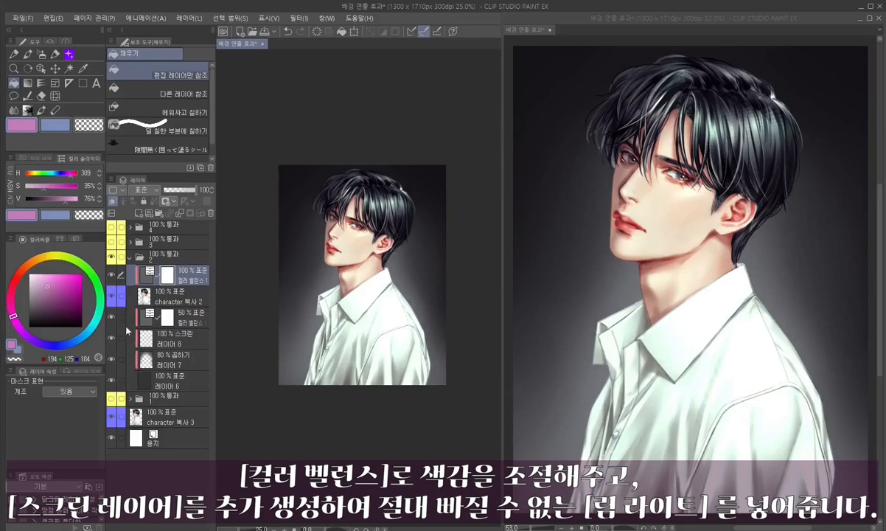
{"action": "left_click", "coordinate": [130, 399]}
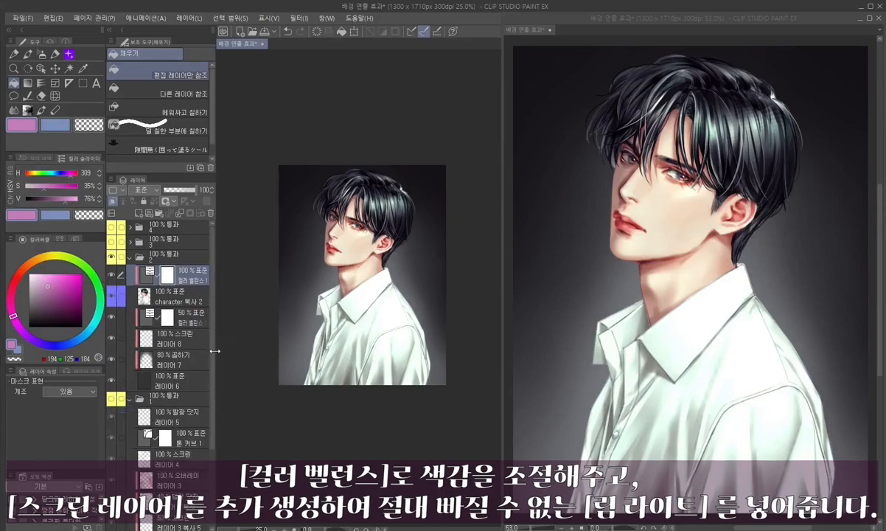
{"action": "scroll", "coordinate": [178, 401], "scroll_direction": "down", "scroll_amount": 3}
{"action": "left_click", "coordinate": [171, 415]}
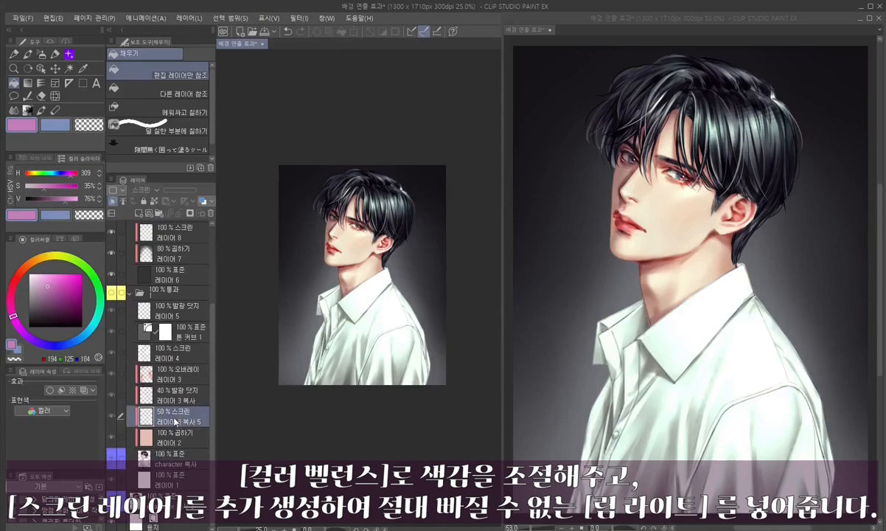
{"action": "left_click", "coordinate": [131, 293]}
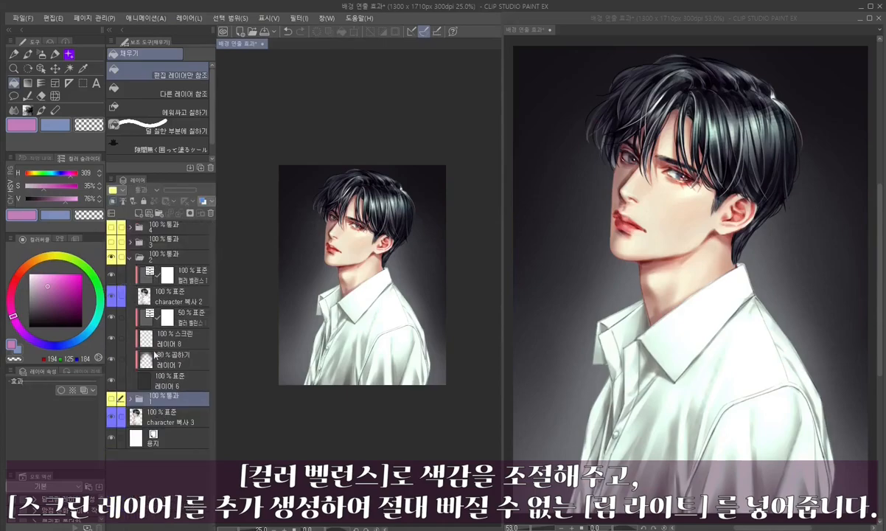
{"action": "left_click", "coordinate": [178, 270]}
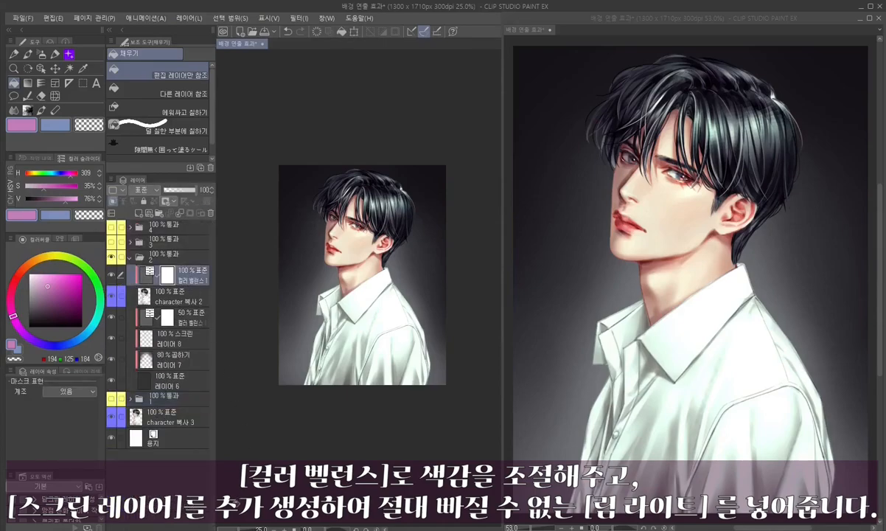
{"action": "key", "text": "ctrl+v"}
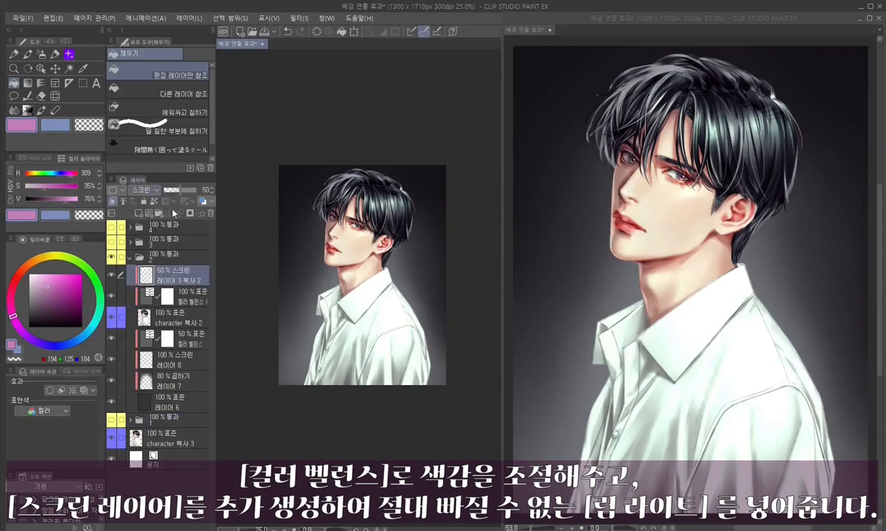
{"action": "left_click_drag", "start_coordinate": [180, 189], "coordinate": [196, 194]}
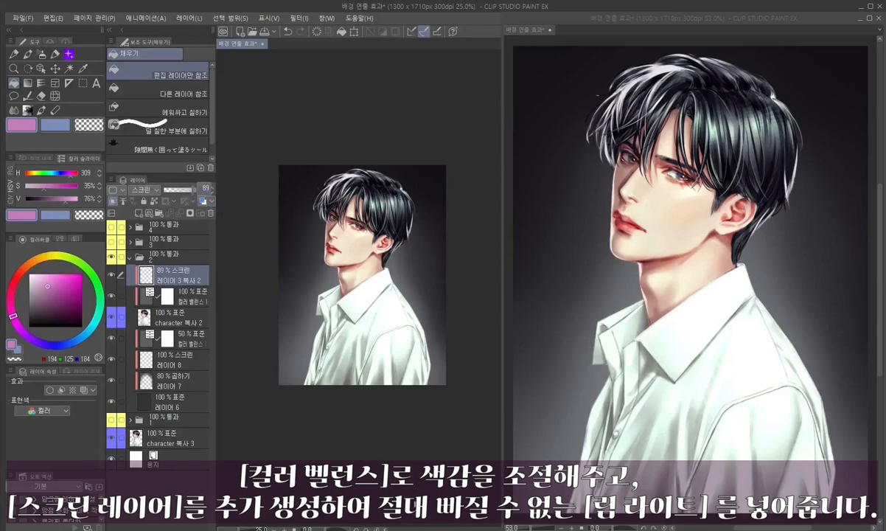
{"action": "key", "text": "Return"}
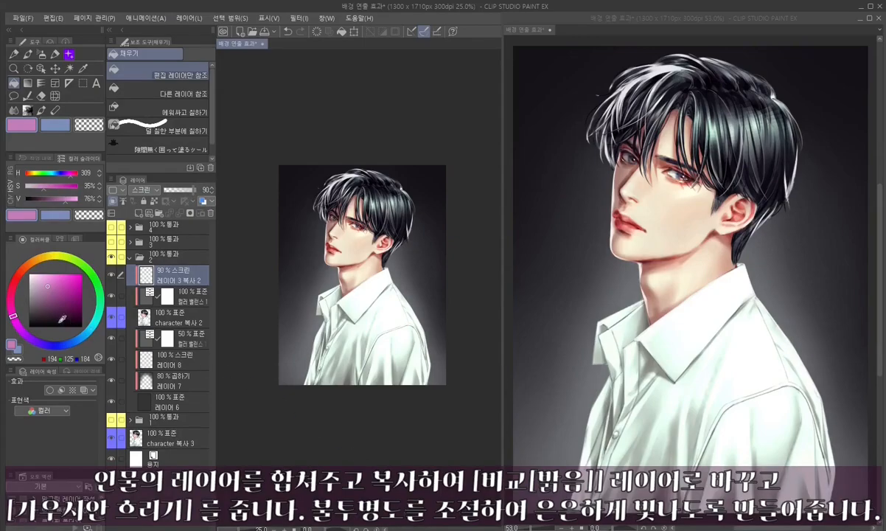
- Merge the rim-light Screen layer and the upper color balance layer with character 복사 2
{"action": "left_click", "coordinate": [184, 318], "text": "shift"}
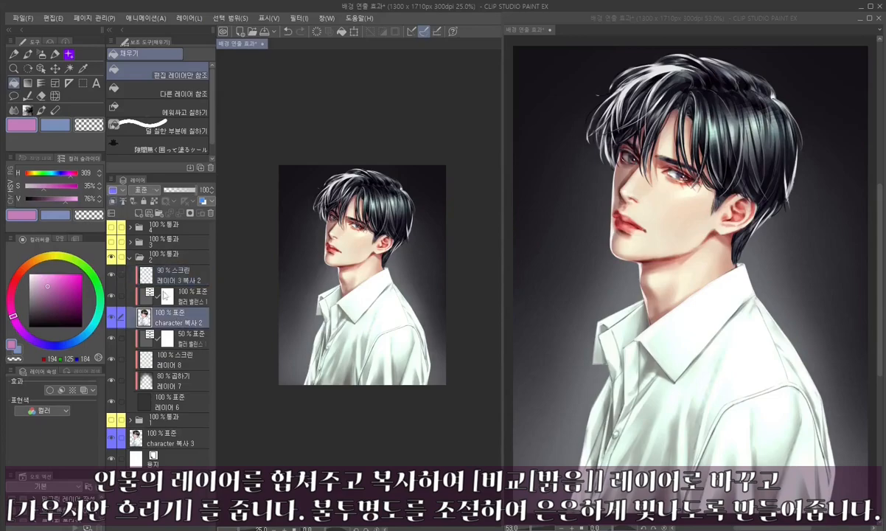
{"action": "right_click", "coordinate": [189, 315]}
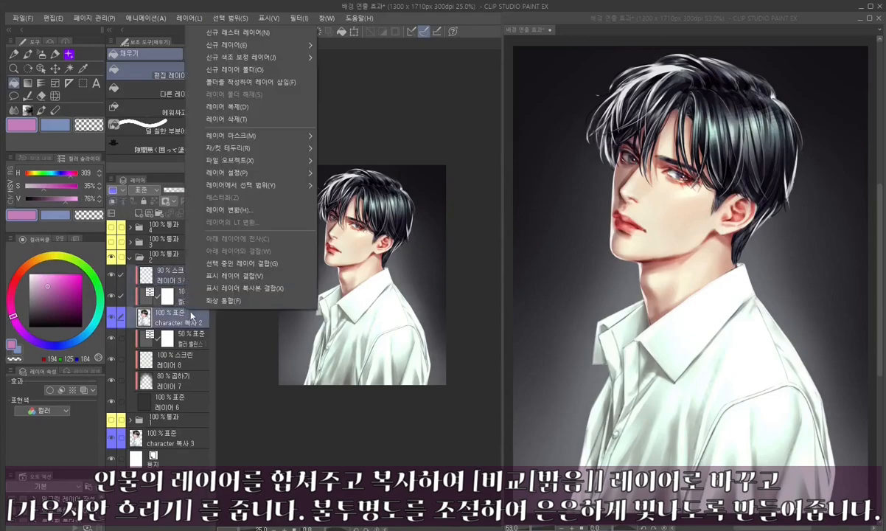
{"action": "left_click", "coordinate": [237, 270]}
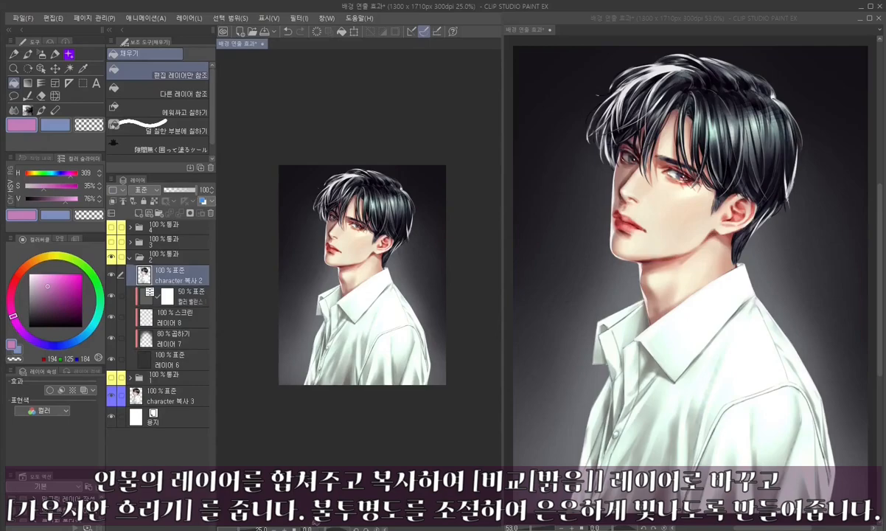
- Duplicate the merged character layer and set the copy's blending mode to Lighten (비교(밝음))
{"action": "key", "text": "ctrl+c"}
{"action": "key", "text": "ctrl+v"}
{"action": "left_click", "coordinate": [142, 190]}
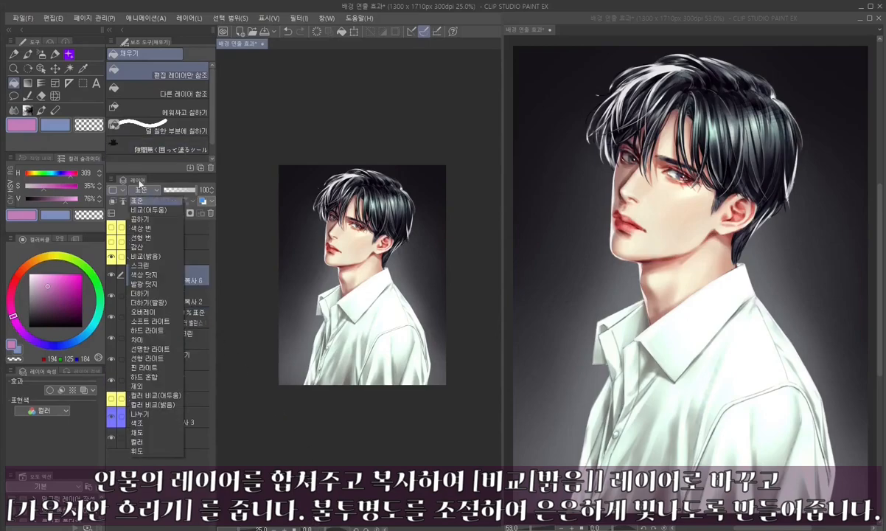
{"action": "left_click", "coordinate": [143, 256]}
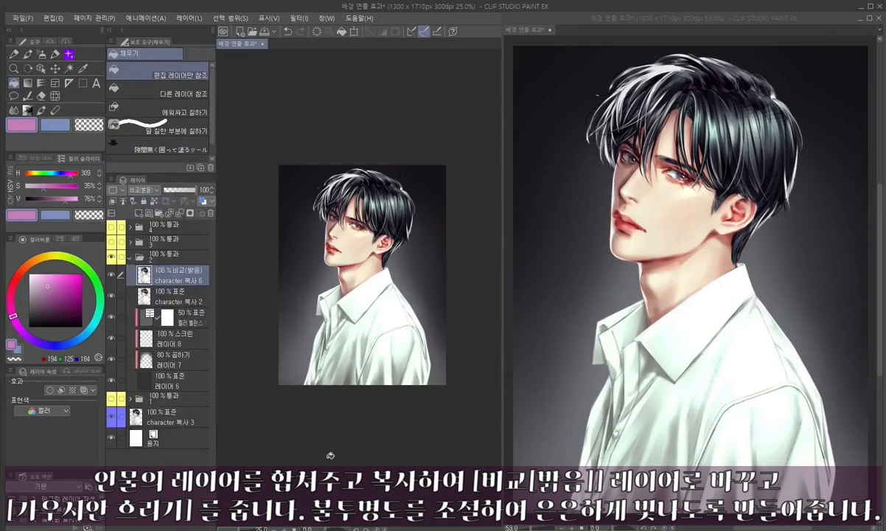
- Apply a Gaussian blur (가우시안 흐리기) with a range of 30 to the Lighten copy of the character
{"action": "left_click", "coordinate": [299, 17]}
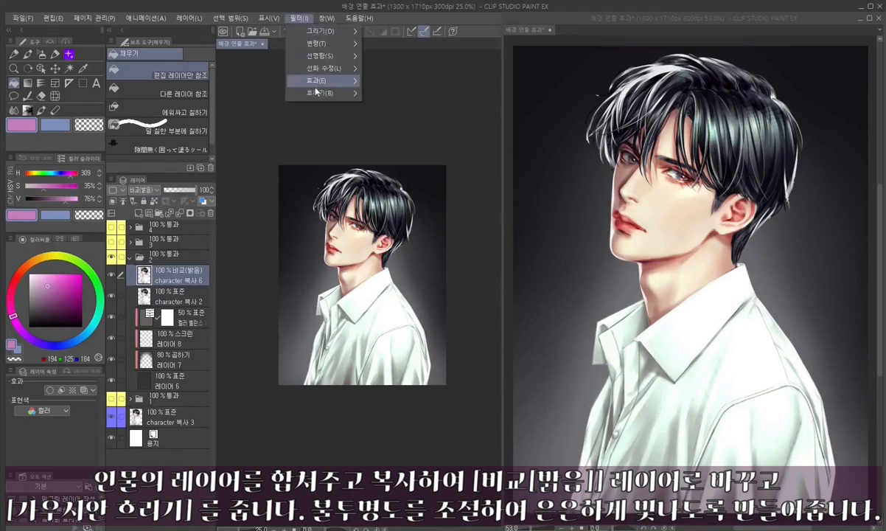
{"action": "mouse_move", "coordinate": [325, 93]}
{"action": "left_click", "coordinate": [405, 95]}
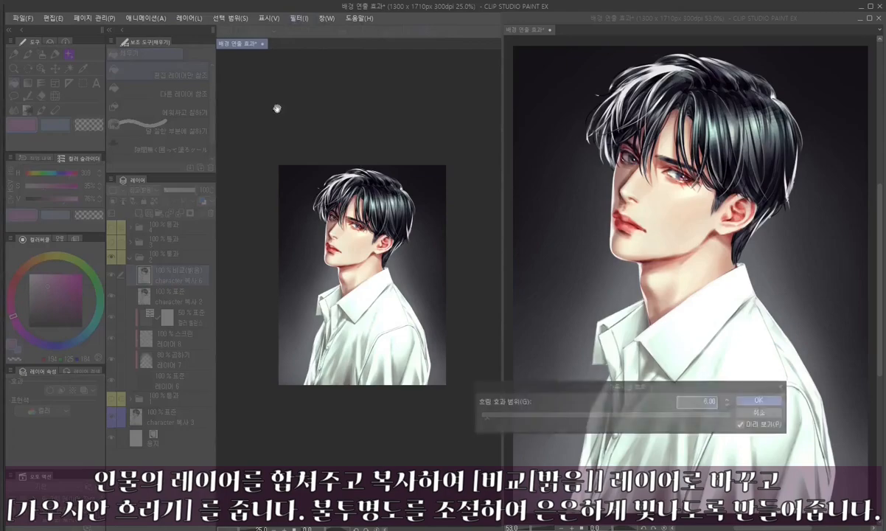
{"action": "type", "text": "30"}
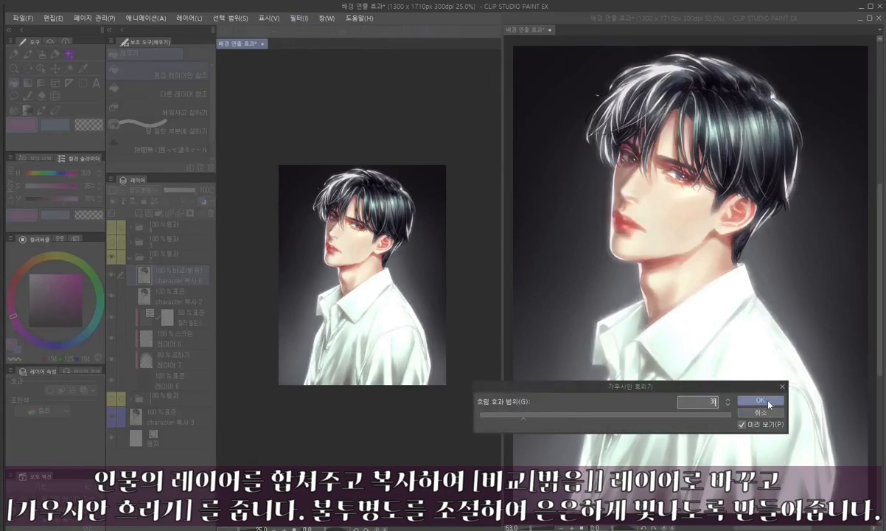
{"action": "left_click", "coordinate": [770, 405]}
- Reduce the blurred Lighten layer's opacity, trying 50% and settling on 40%
{"action": "left_click", "coordinate": [206, 191]}
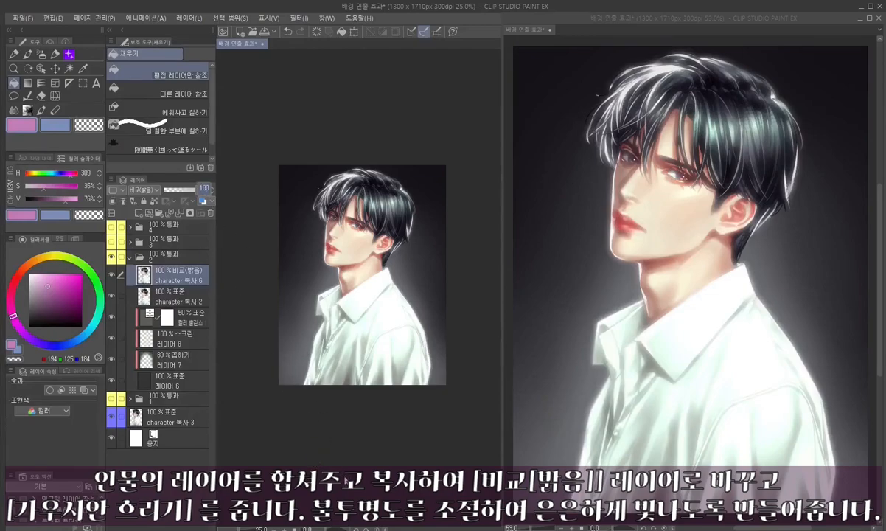
{"action": "type", "text": "50"}
{"action": "key", "text": "Return"}
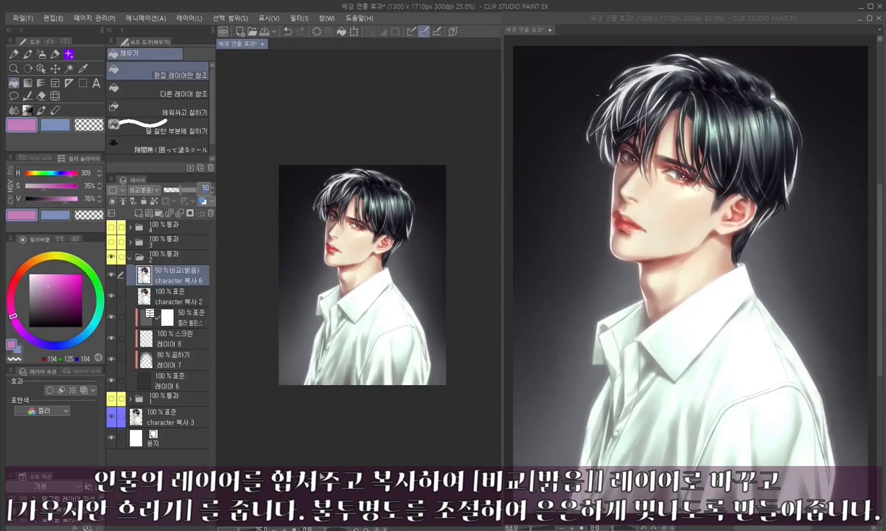
{"action": "type", "text": "40"}
{"action": "key", "text": "Return"}
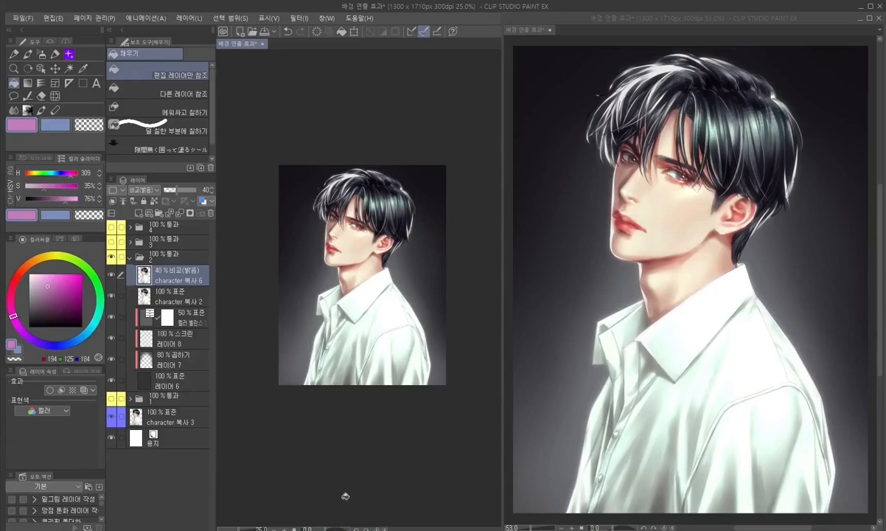
- Add a mask to the Lighten layer, brush out the glow over the face with transparent 채색&융합 2, and hide the layer to compare
{"action": "left_click", "coordinate": [179, 201]}
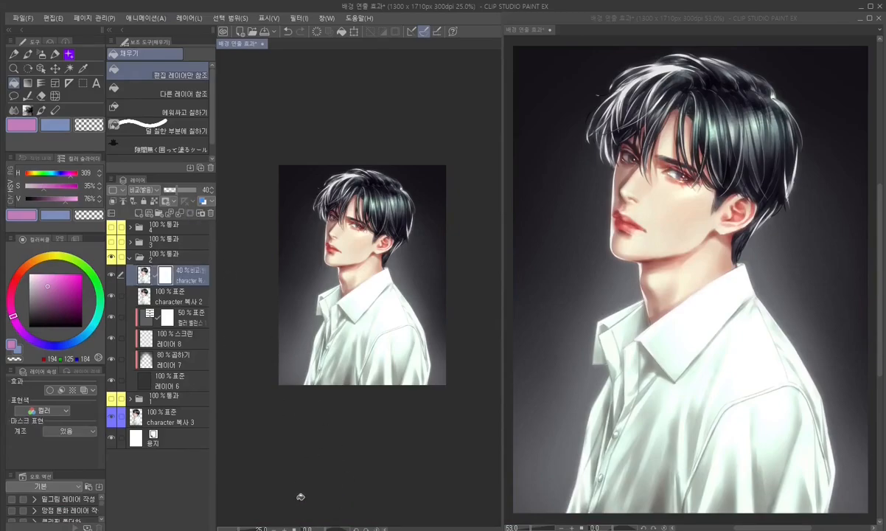
{"action": "key", "text": "p"}
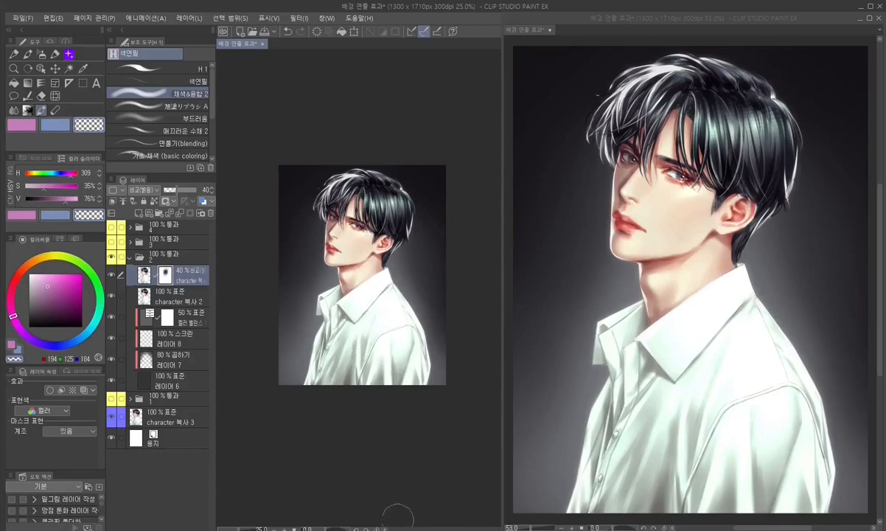
{"action": "left_click", "coordinate": [111, 275]}
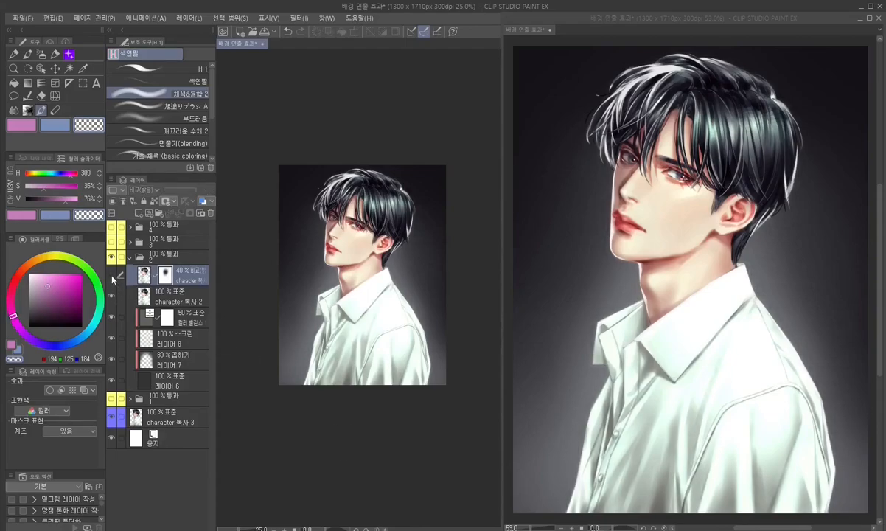
- Show the Lighten layer again and add a new layer above it with the Overlay (오버레이) blending mode
{"action": "left_click", "coordinate": [112, 276]}
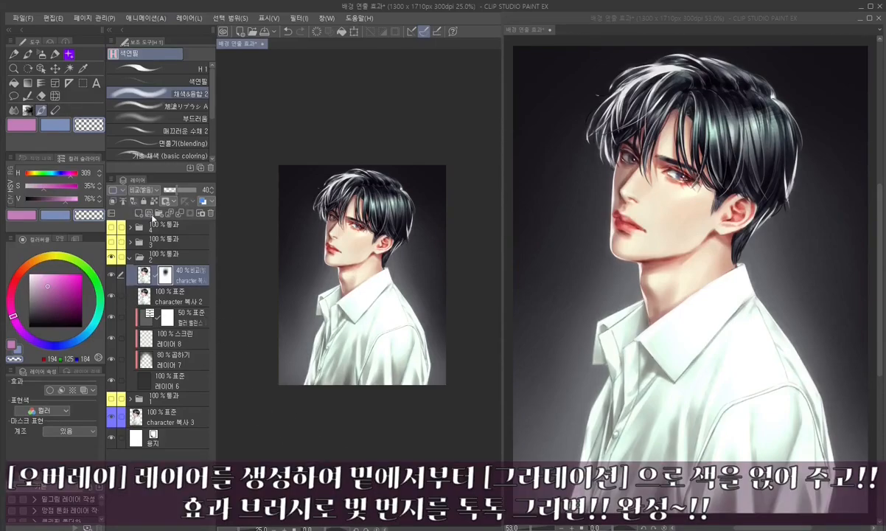
{"action": "left_click", "coordinate": [138, 213]}
{"action": "left_click", "coordinate": [139, 190]}
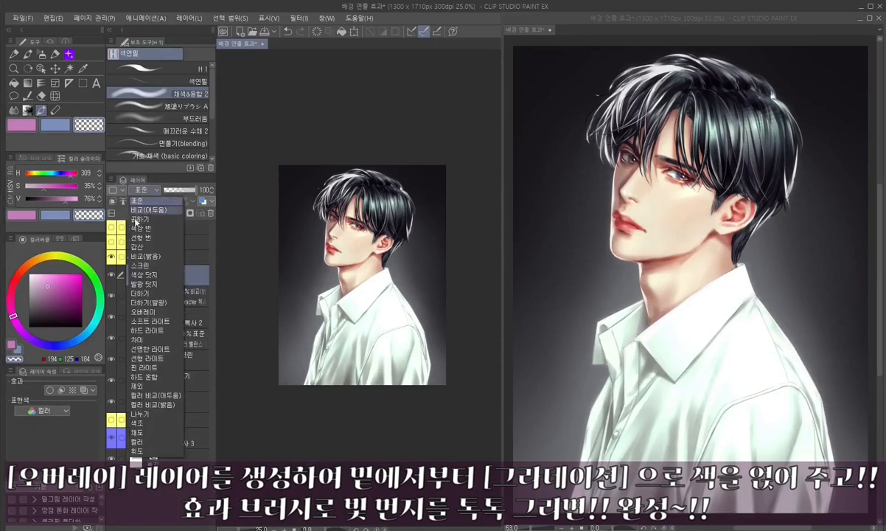
{"action": "left_click", "coordinate": [143, 311]}
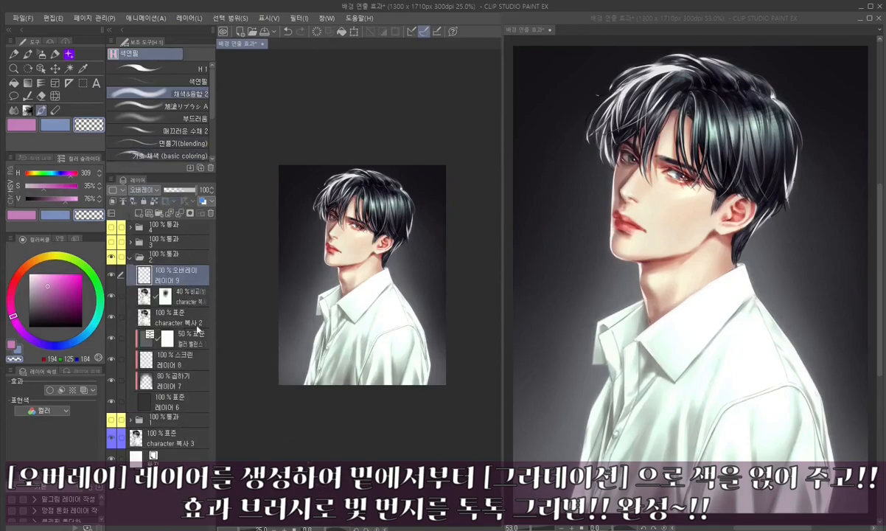
- Apply a blue-violet foreground-to-transparent gradient (H 243, S 50%, V 82%) upward from the canvas's lower edge on the Overlay layer
{"action": "key", "text": "g"}
{"action": "left_click", "coordinate": [46, 345]}
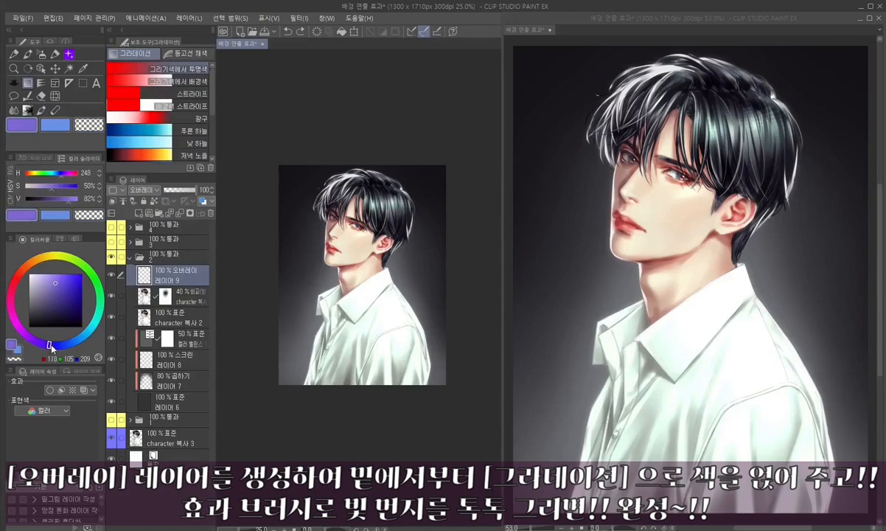
{"action": "left_click_drag", "start_coordinate": [331, 384], "coordinate": [337, 189]}
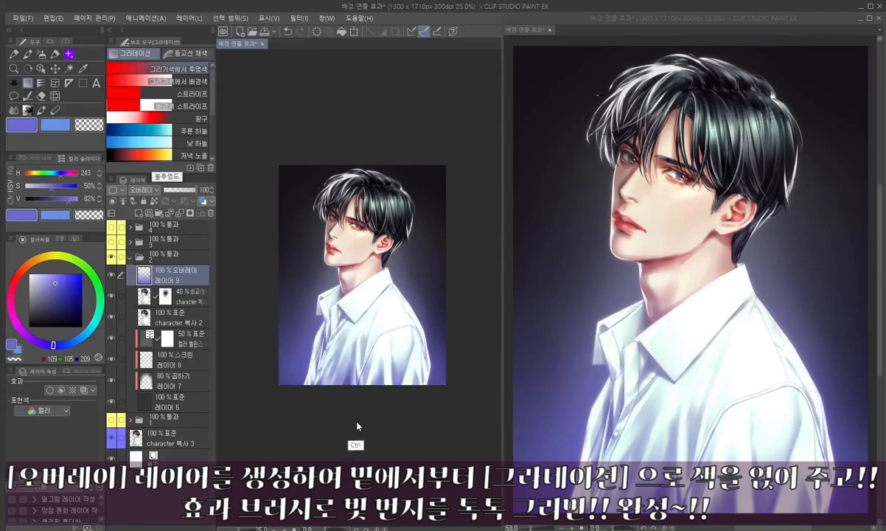
- Lower the saturation of the blue-violet gradient with the hue/saturation/luminosity correction (색조/채도/명도)
{"action": "key", "text": "ctrl+u"}
{"action": "left_click", "coordinate": [606, 441]}
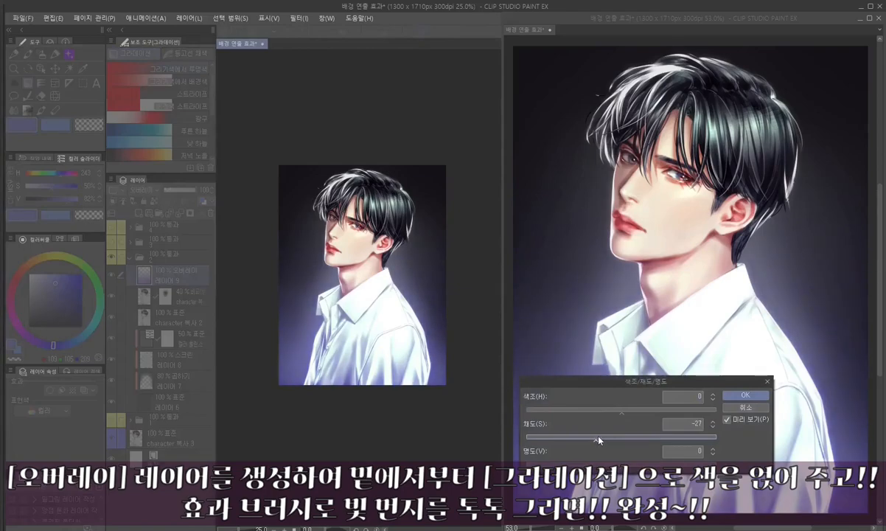
{"action": "left_click", "coordinate": [593, 441]}
{"action": "left_click", "coordinate": [744, 396]}
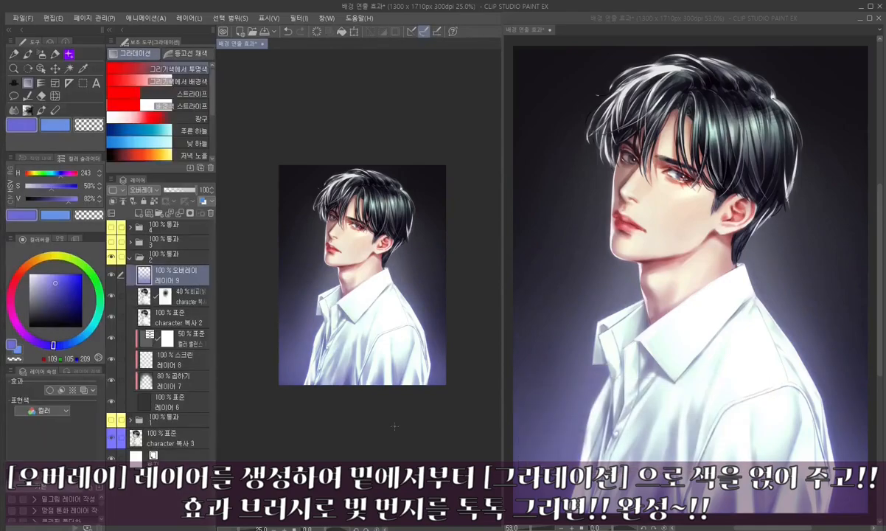
- Duplicate the Overlay gradient layer, set the copy to 60% opacity and move it below the merged character layer
{"action": "left_click", "coordinate": [181, 278]}
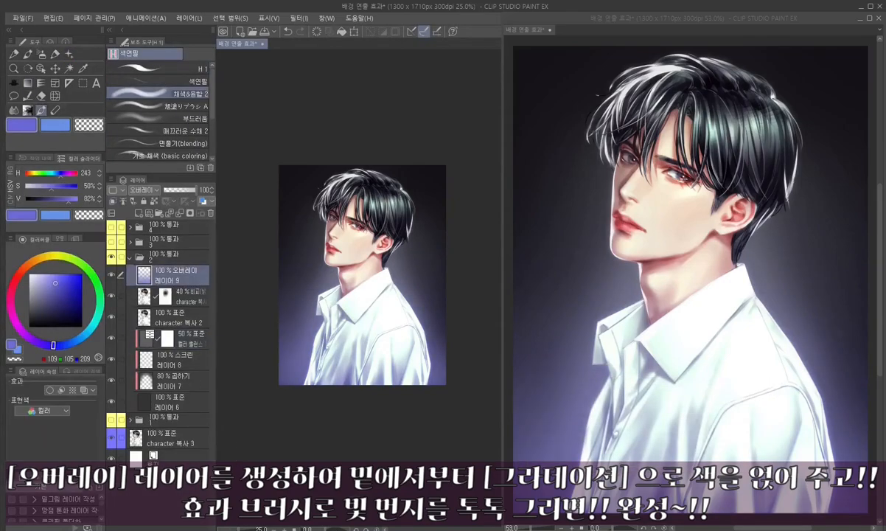
{"action": "key", "text": "ctrl+j"}
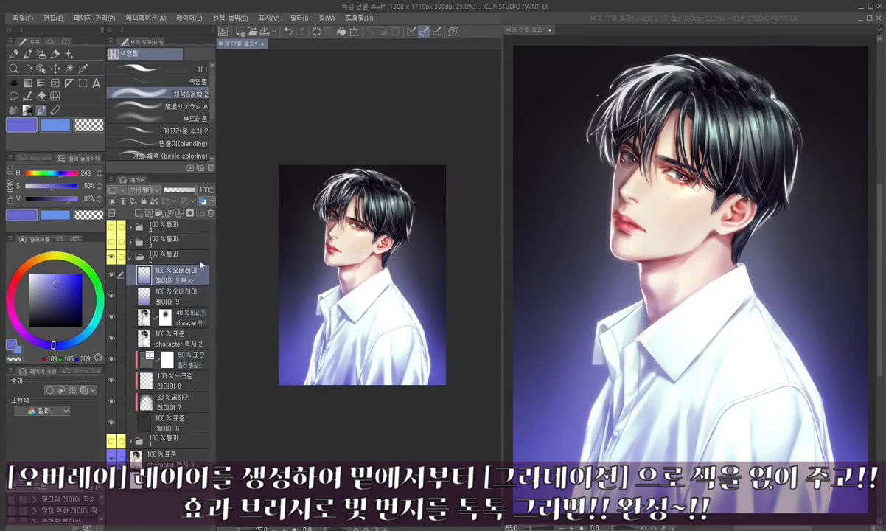
{"action": "left_click", "coordinate": [205, 189]}
{"action": "type", "text": "60"}
{"action": "key", "text": "Return"}
{"action": "left_click_drag", "start_coordinate": [169, 281], "coordinate": [172, 363]}
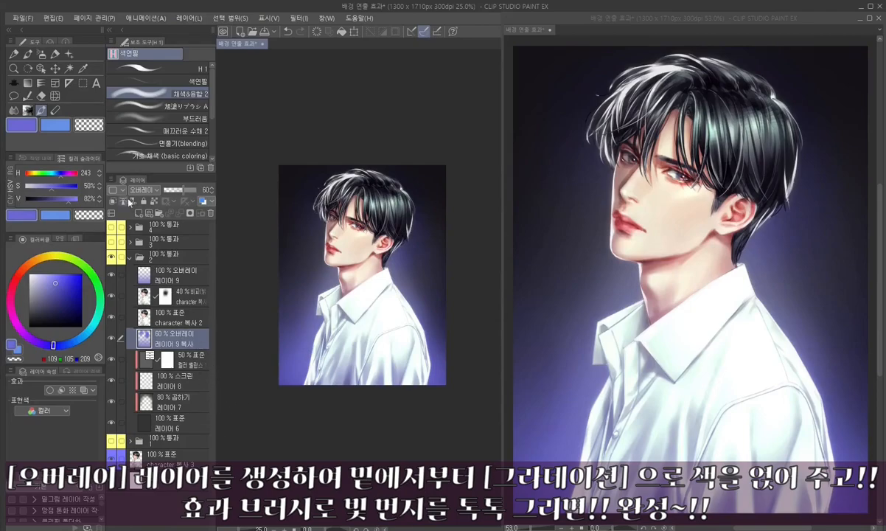
- Add a new layer behind the character, above the 60% Overlay copy, with the Glow dodge (발광 닷지) blending mode
{"action": "left_click", "coordinate": [130, 202]}
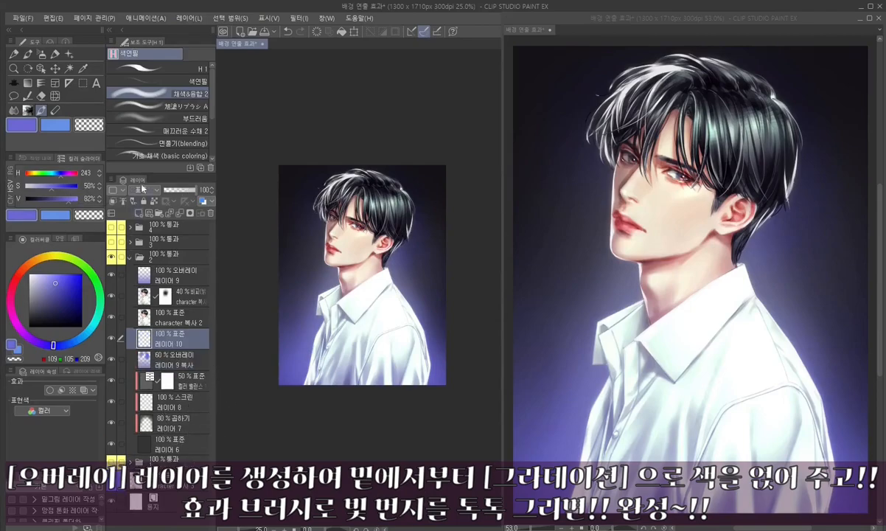
{"action": "left_click", "coordinate": [143, 189]}
{"action": "left_click", "coordinate": [147, 261]}
- Scatter white light dust on both sides of the character with the light-dust effect brush, undoing the violet trial and unwanted strokes
{"action": "left_click", "coordinate": [70, 55]}
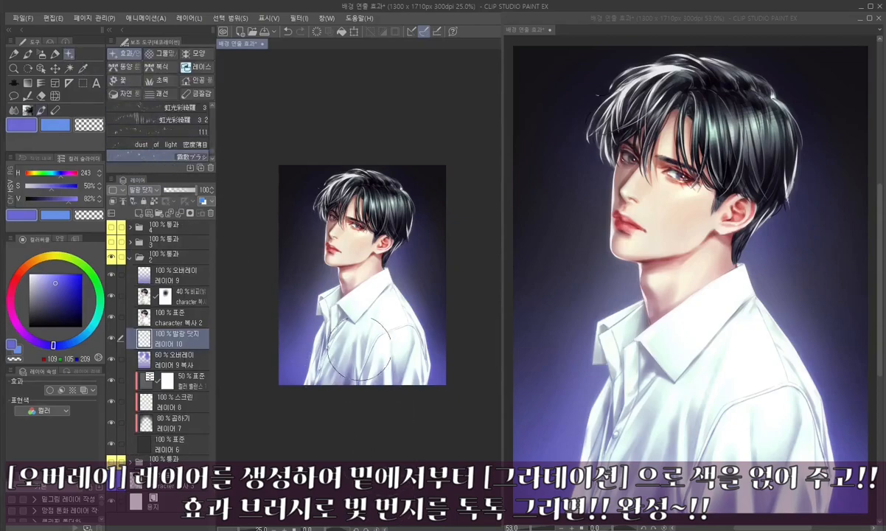
{"action": "mouse_move", "coordinate": [435, 309]}
{"action": "left_mouse_down"}
{"action": "mouse_move", "coordinate": [443, 329]}
{"action": "mouse_move", "coordinate": [435, 327]}
{"action": "mouse_move", "coordinate": [402, 409]}
{"action": "left_mouse_up"}
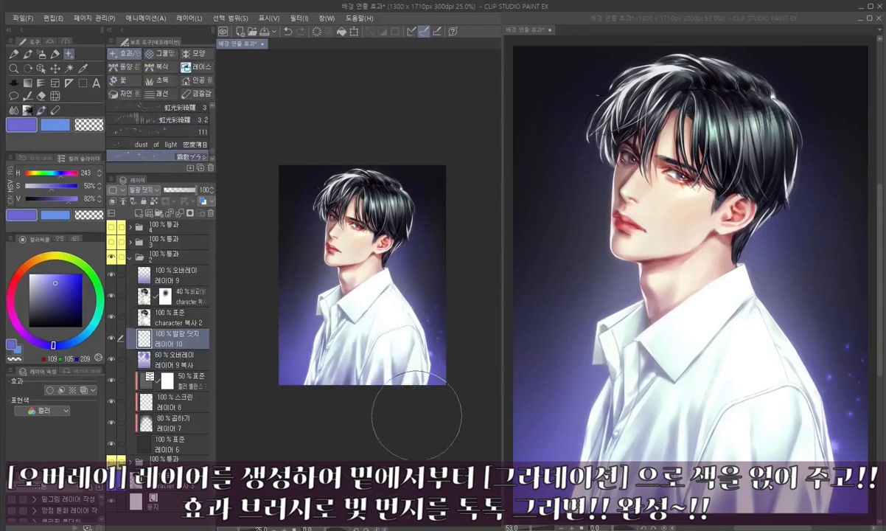
{"action": "key", "text": "ctrl+z"}
{"action": "left_click", "coordinate": [31, 274]}
{"action": "left_click_drag", "start_coordinate": [429, 356], "coordinate": [419, 389]}
{"action": "left_click_drag", "start_coordinate": [426, 316], "coordinate": [444, 347]}
{"action": "mouse_move", "coordinate": [289, 411]}
{"action": "left_mouse_down"}
{"action": "mouse_move", "coordinate": [291, 394]}
{"action": "mouse_move", "coordinate": [309, 411]}
{"action": "mouse_move", "coordinate": [280, 398]}
{"action": "left_mouse_up"}
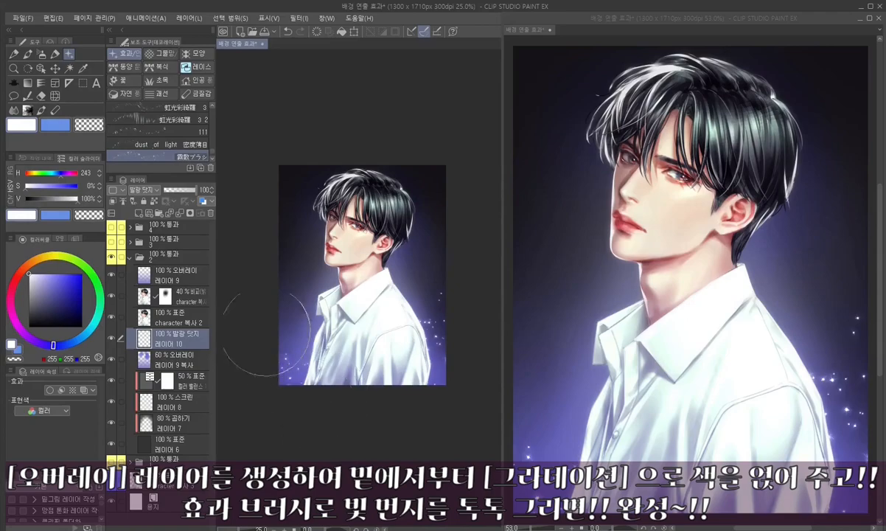
{"action": "mouse_move", "coordinate": [263, 268]}
{"action": "left_mouse_down"}
{"action": "mouse_move", "coordinate": [263, 291]}
{"action": "mouse_move", "coordinate": [302, 310]}
{"action": "left_mouse_up"}
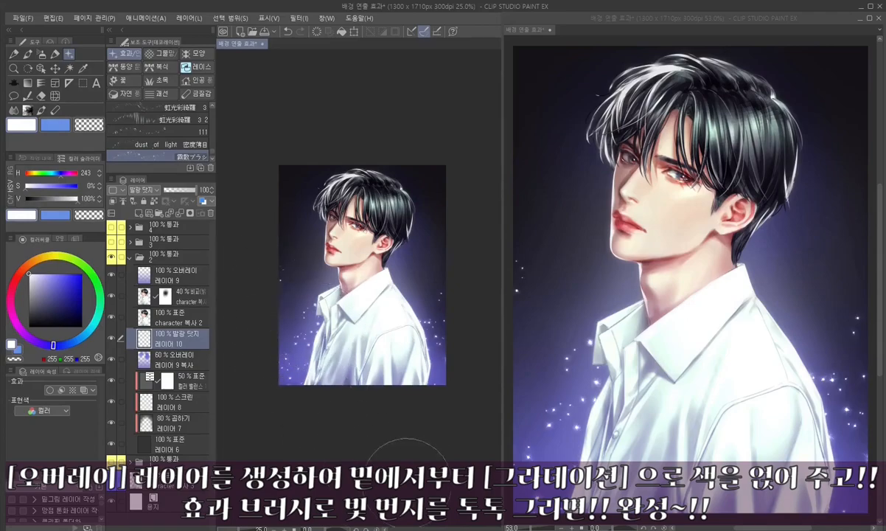
{"action": "key", "text": "ctrl+z"}
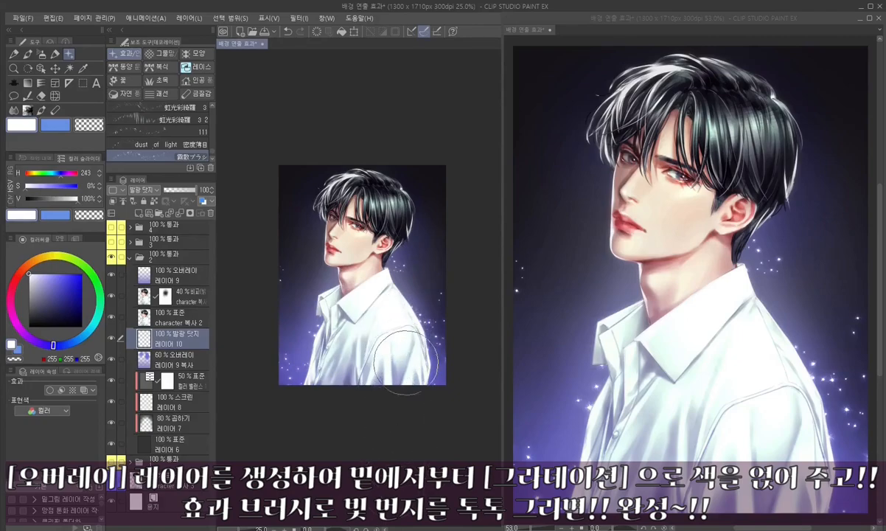
- Add a Glow dodge (발광 닷지) layer above the Overlay gradient and dab light dust over the lower shirt, adjusting the brush size
{"action": "left_click", "coordinate": [187, 280]}
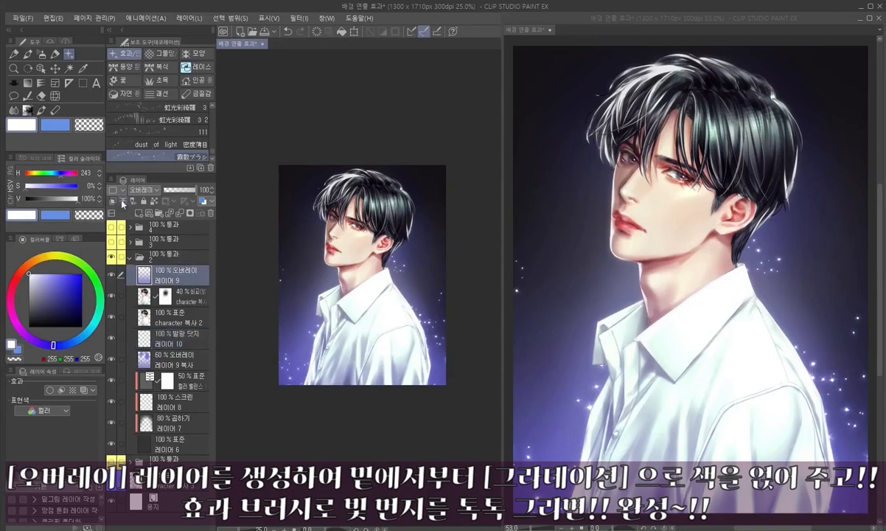
{"action": "left_click", "coordinate": [139, 214]}
{"action": "left_click", "coordinate": [143, 191]}
{"action": "left_click", "coordinate": [145, 283]}
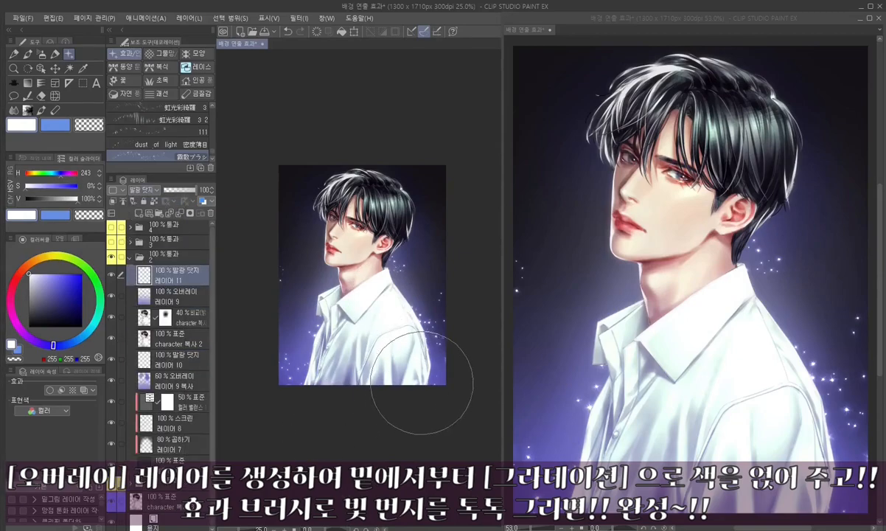
{"action": "left_click", "coordinate": [402, 352]}
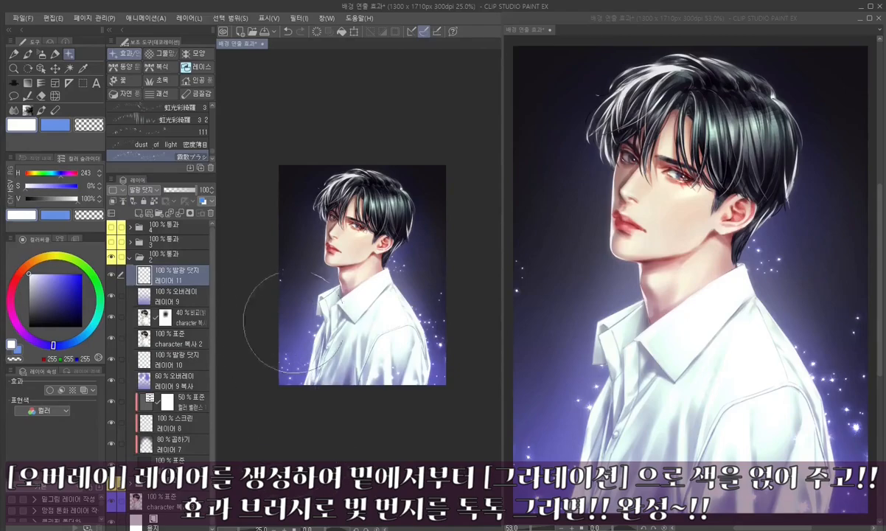
{"action": "key", "text": "["}
{"action": "key", "text": "["}
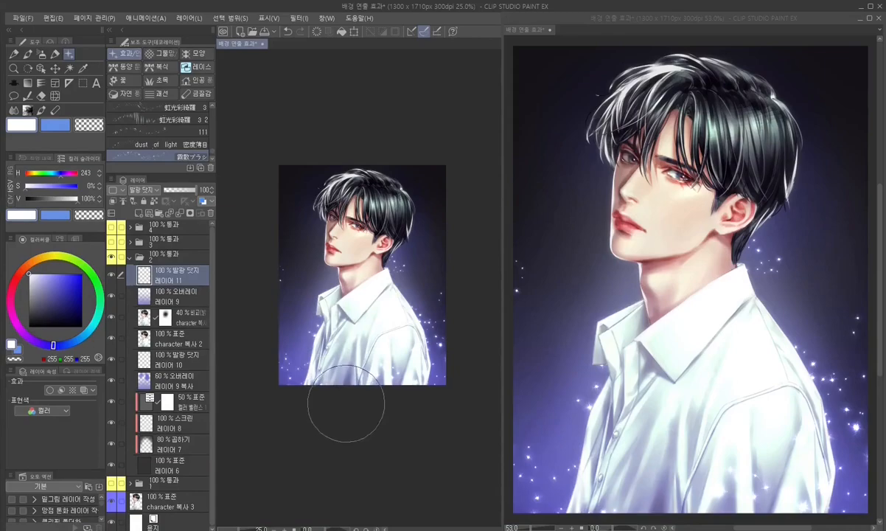
- Add larger light sparkles beside the neck and background edges on the Glow dodge layer behind the character
{"action": "left_click", "coordinate": [165, 357]}
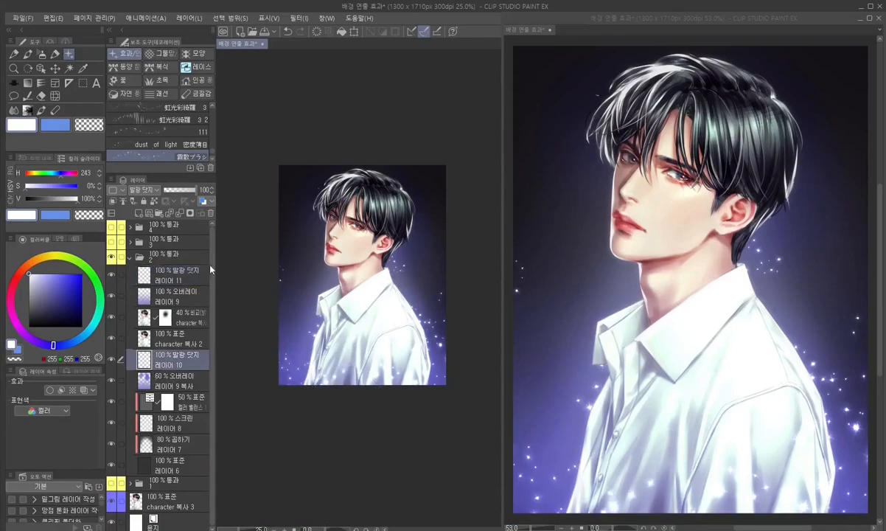
{"action": "left_click", "coordinate": [378, 249]}
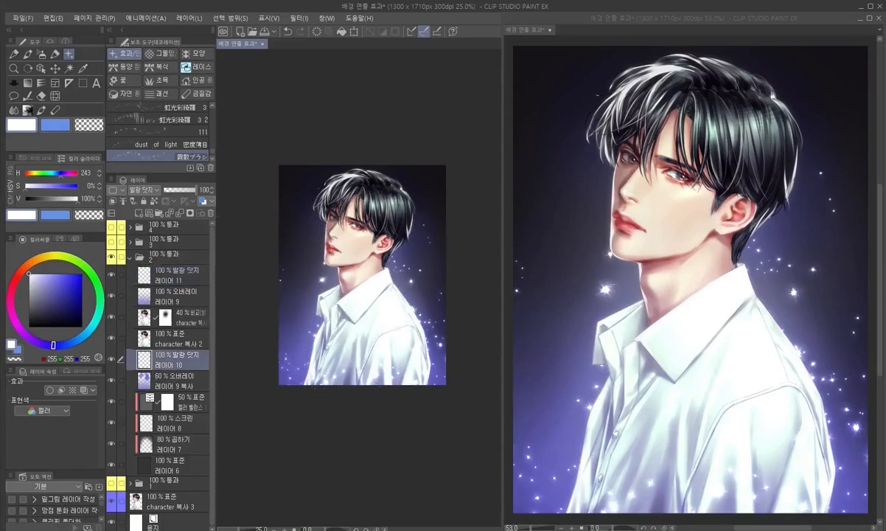
{"action": "left_click", "coordinate": [262, 278]}
- Collapse folder 2 and toggle its visibility to compare the portrait with and without the lighting effects
{"action": "left_click", "coordinate": [132, 258]}
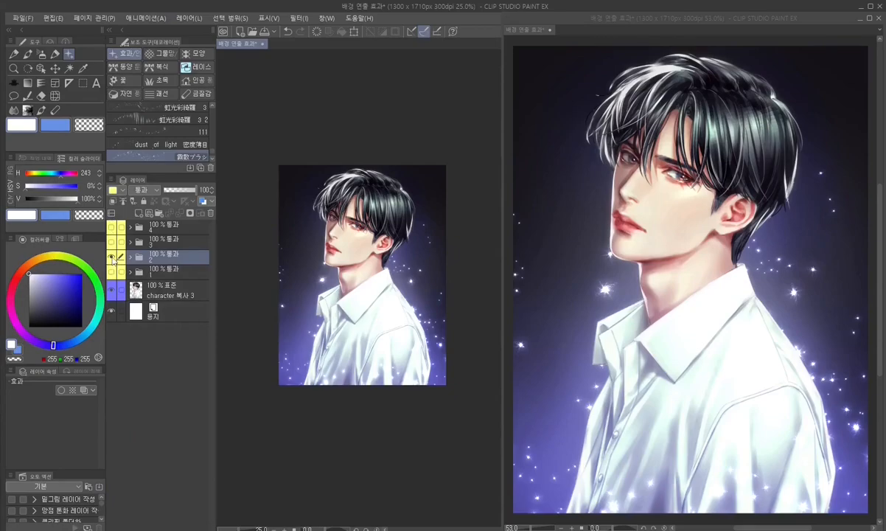
{"action": "left_click", "coordinate": [111, 259]}
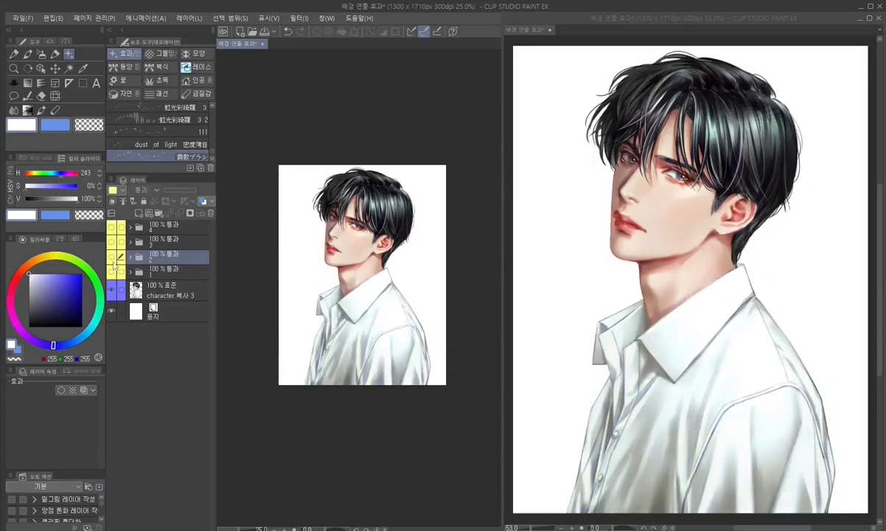
{"action": "left_click", "coordinate": [112, 258]}
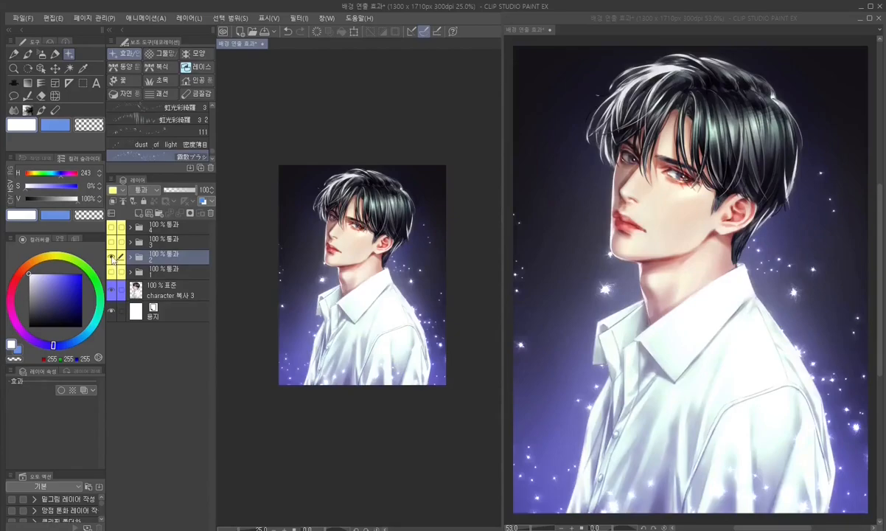
{"action": "left_click", "coordinate": [111, 258]}
{"action": "left_click", "coordinate": [111, 259]}
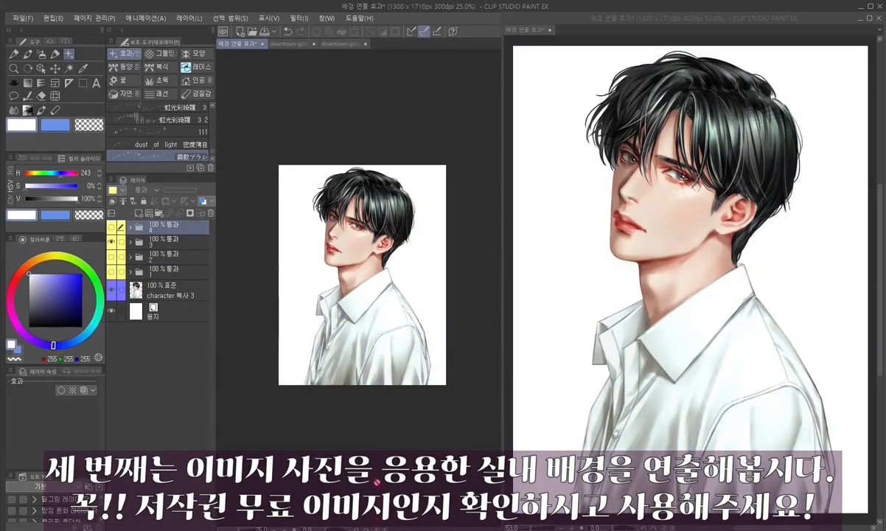
- Show the living-room photo layer in folder 3 and apply a Gaussian blur (가우시안 흐리기) with a range of 20 to it
{"action": "left_click", "coordinate": [131, 241]}
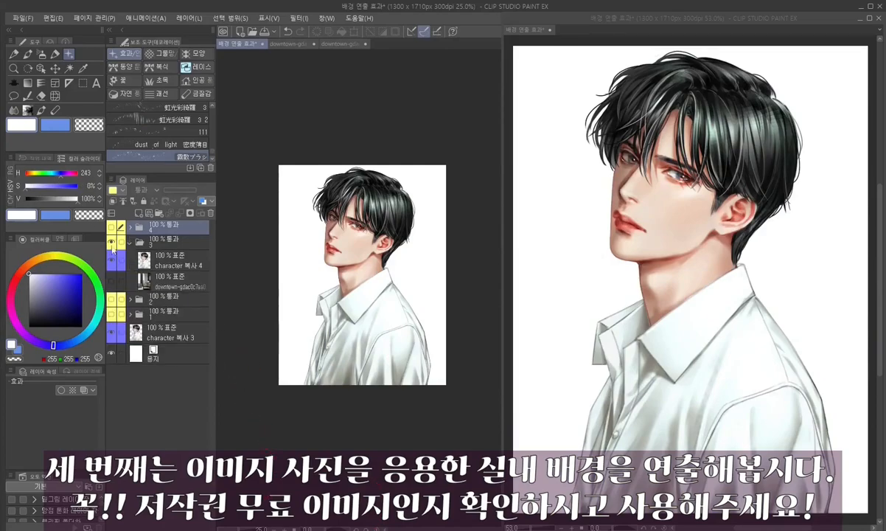
{"action": "left_click", "coordinate": [111, 280]}
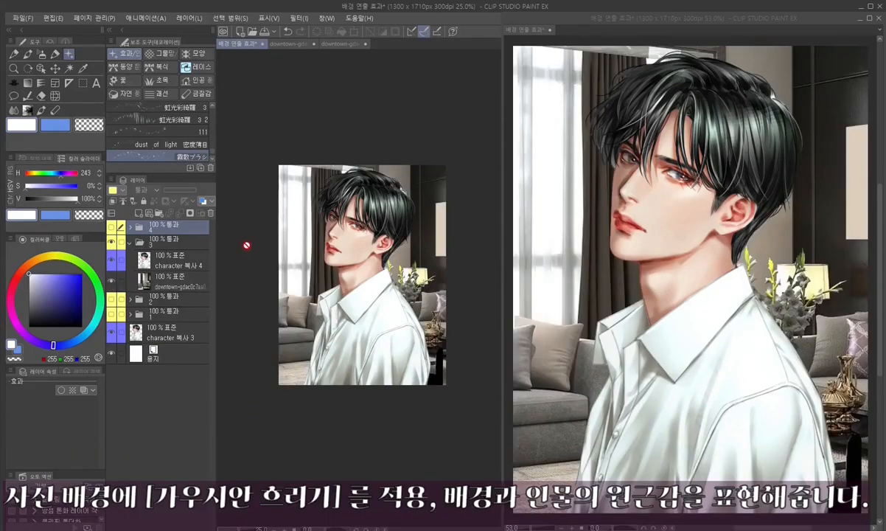
{"action": "left_click", "coordinate": [170, 282]}
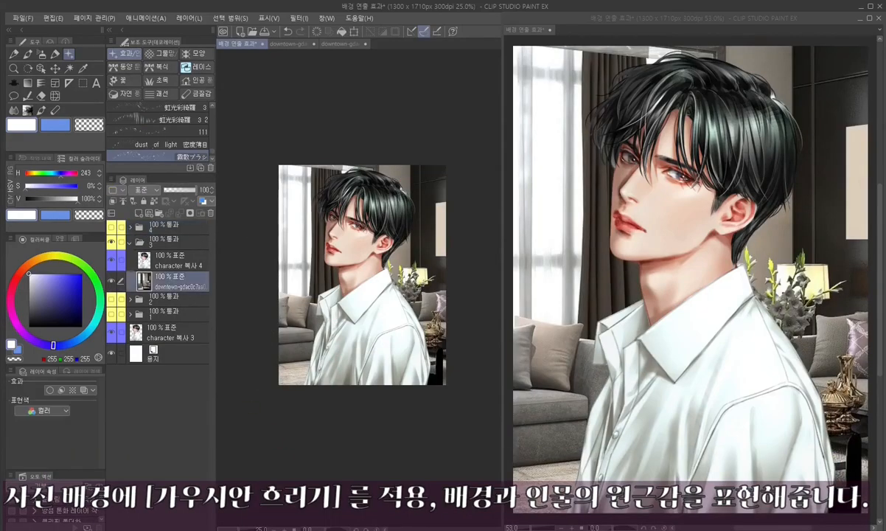
{"action": "left_click", "coordinate": [299, 18]}
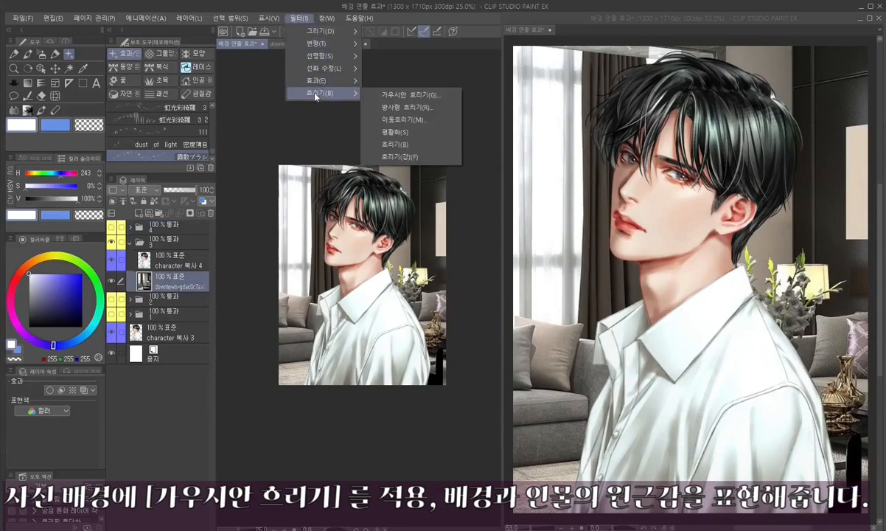
{"action": "left_click", "coordinate": [377, 92]}
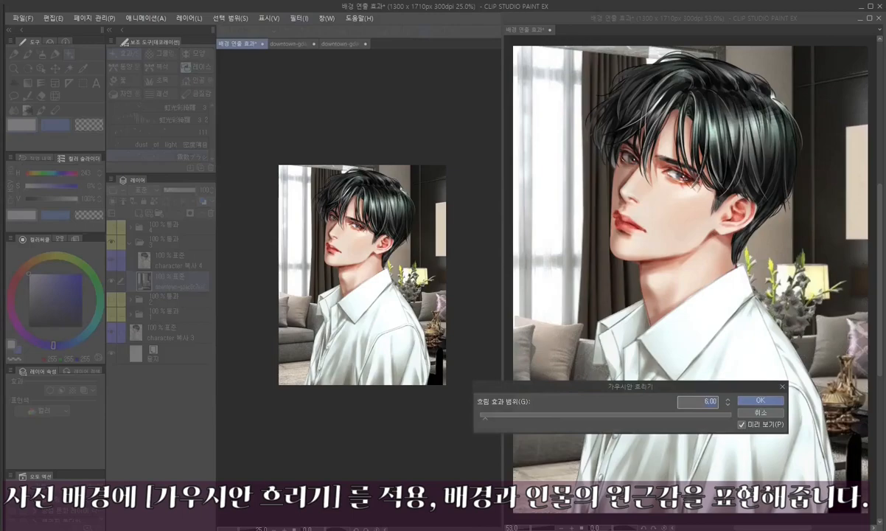
{"action": "type", "text": "20"}
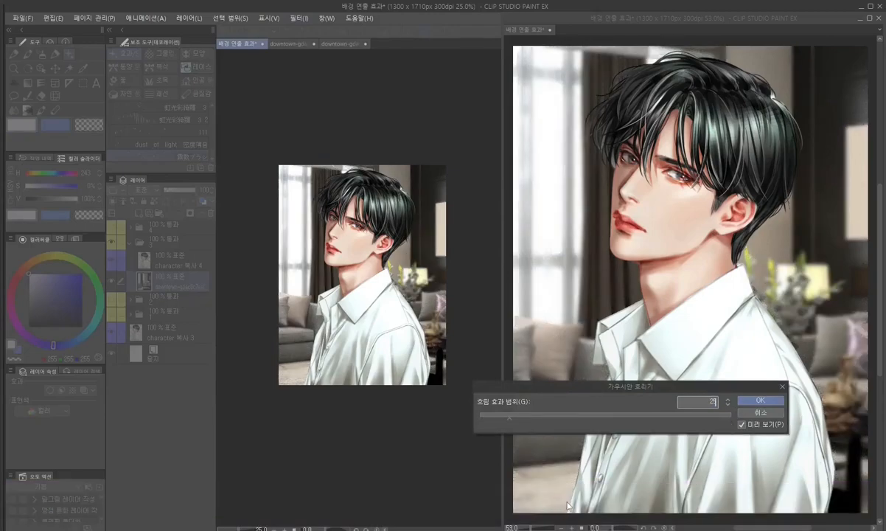
{"action": "left_click", "coordinate": [760, 401]}
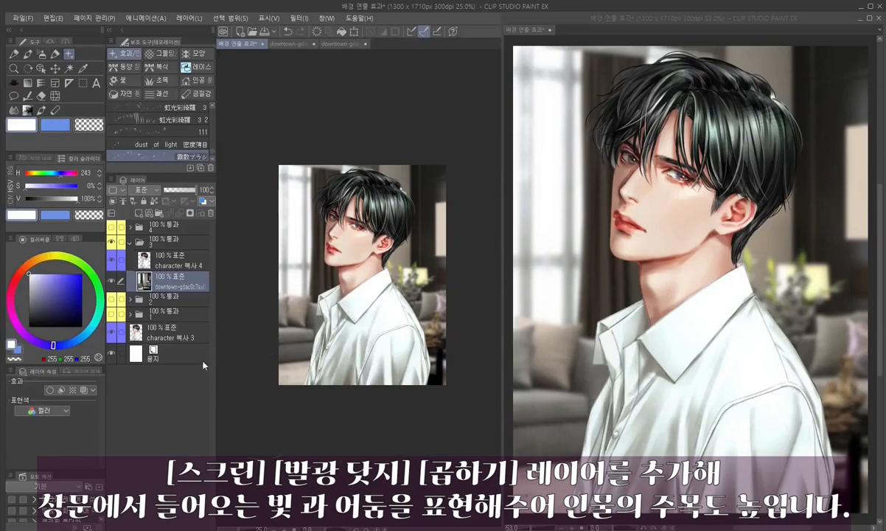
- Duplicate the blurred living-room photo layer and set the copy's blending mode to Screen (스크린)
{"action": "key", "text": "ctrl+c"}
{"action": "key", "text": "ctrl+v"}
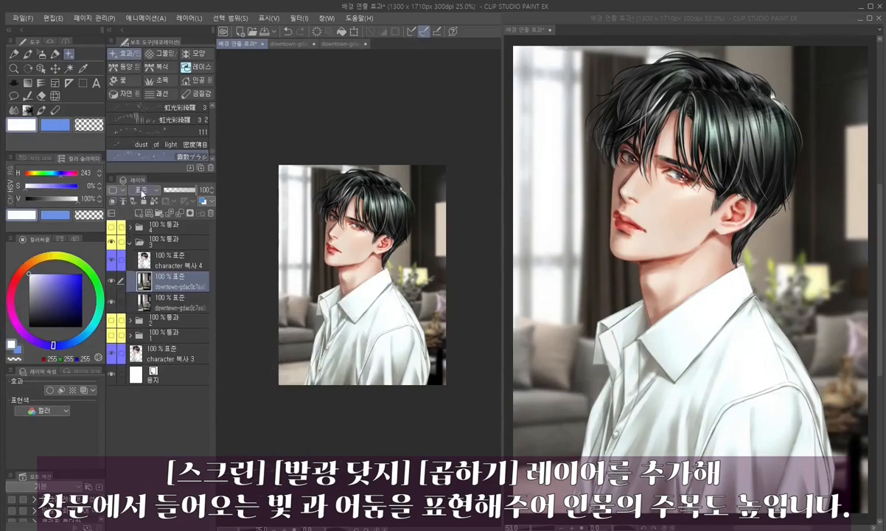
{"action": "left_click", "coordinate": [136, 189]}
{"action": "left_click", "coordinate": [131, 259]}
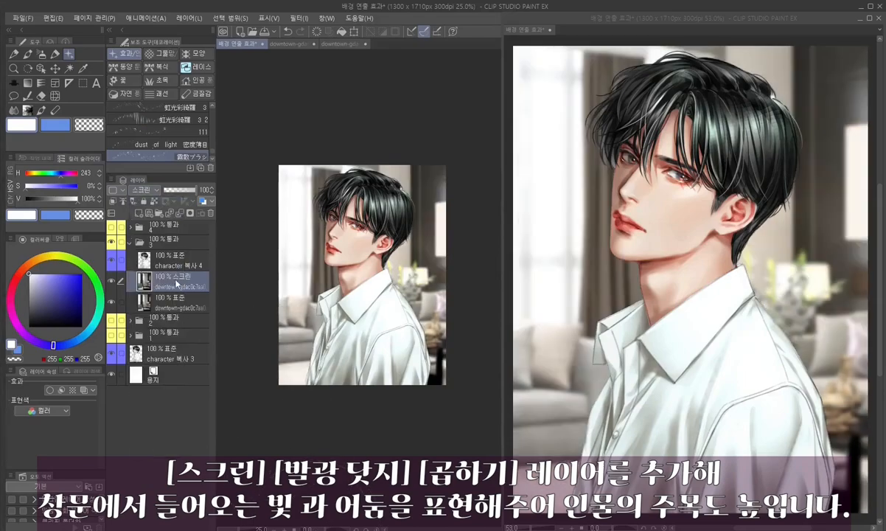
- Add a layer mask to the Screen (스크린) photo copy and mask out its darker side behind the character
{"action": "left_click", "coordinate": [190, 214]}
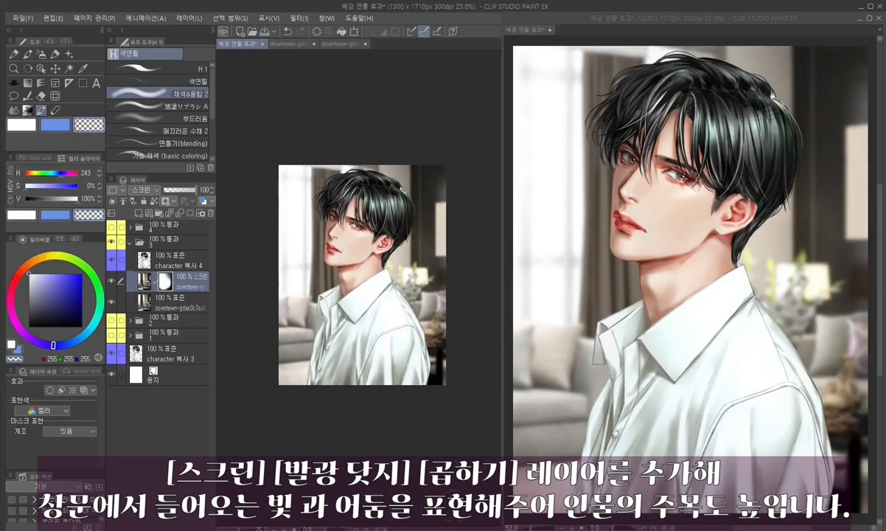
- Create a Multiply (곱하기) layer above the character and sample a brown from the photo background as the drawing color
{"action": "left_click", "coordinate": [177, 259]}
{"action": "left_click", "coordinate": [139, 214]}
{"action": "left_click", "coordinate": [143, 190]}
{"action": "left_click", "coordinate": [141, 219]}
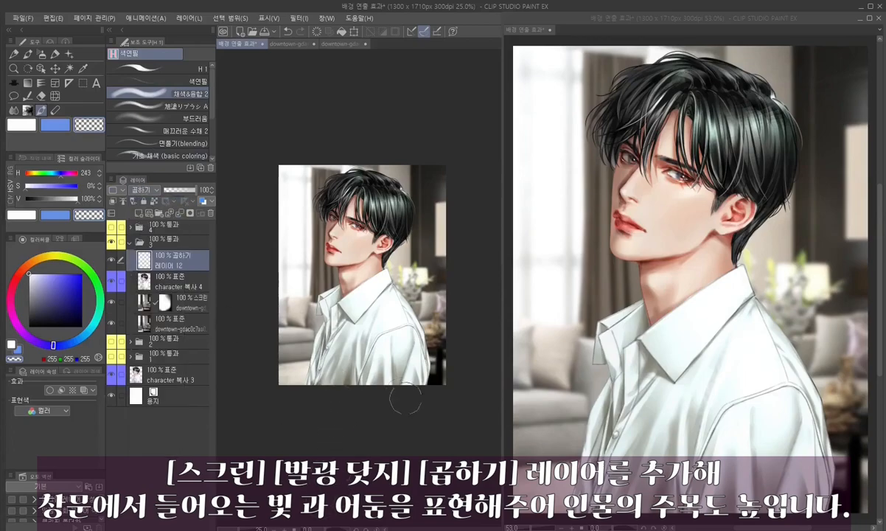
{"action": "key", "text": "alt"}
{"action": "left_click", "coordinate": [432, 325], "text": "alt"}
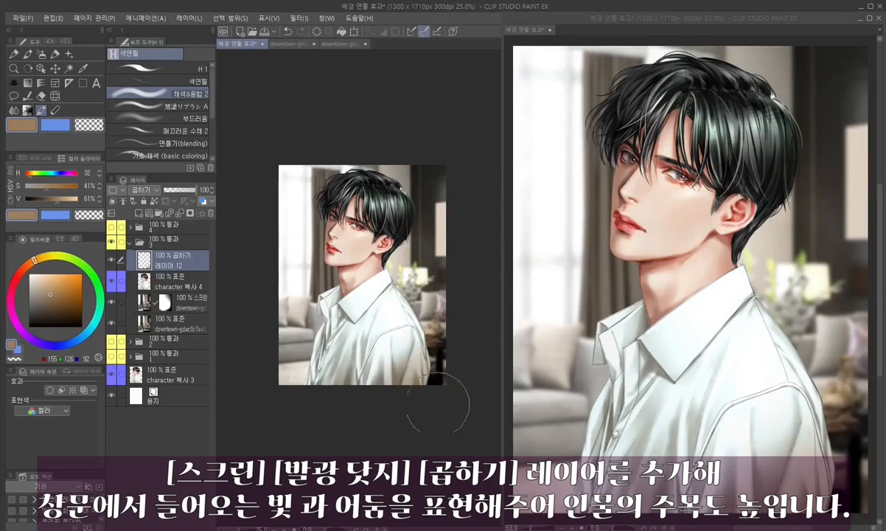
- Brush soft brown shading over the shirt's shoulder and lower part on the Multiply layer, erasing the excess
{"action": "mouse_move", "coordinate": [433, 317]}
{"action": "left_mouse_down"}
{"action": "mouse_move", "coordinate": [409, 335]}
{"action": "mouse_move", "coordinate": [388, 311]}
{"action": "left_mouse_up"}
{"action": "key", "text": "c"}
{"action": "key", "text": "["}
{"action": "key", "text": "["}
{"action": "key", "text": "["}
{"action": "left_click_drag", "start_coordinate": [375, 339], "coordinate": [303, 320]}
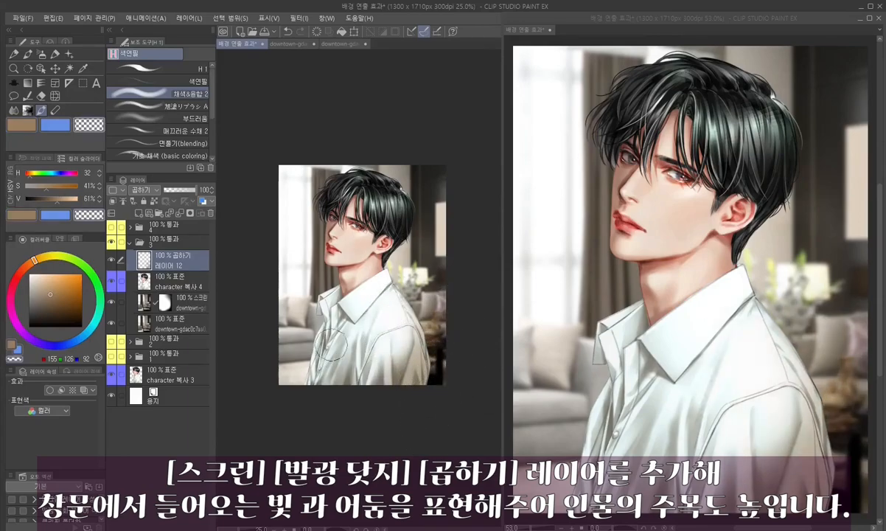
{"action": "left_click_drag", "start_coordinate": [396, 322], "coordinate": [416, 362]}
{"action": "key", "text": "c"}
{"action": "left_click_drag", "start_coordinate": [382, 301], "coordinate": [413, 365]}
{"action": "key", "text": "c"}
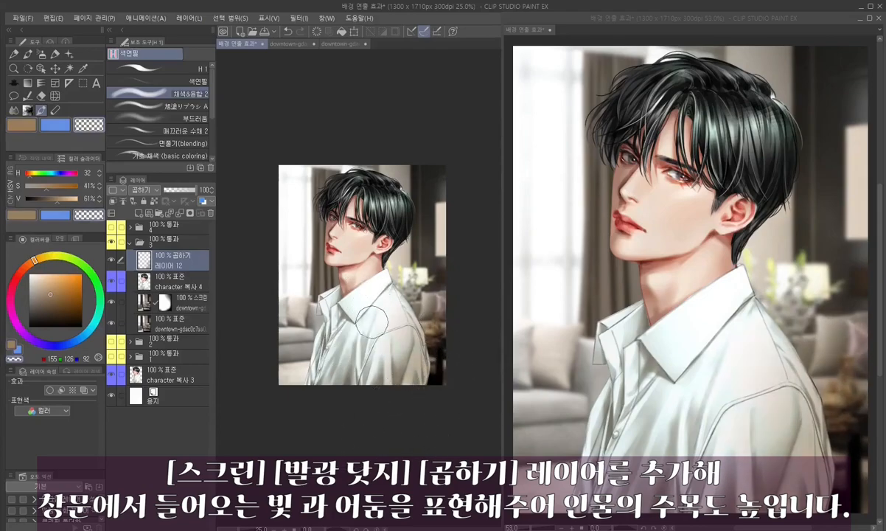
{"action": "left_click_drag", "start_coordinate": [369, 302], "coordinate": [398, 333]}
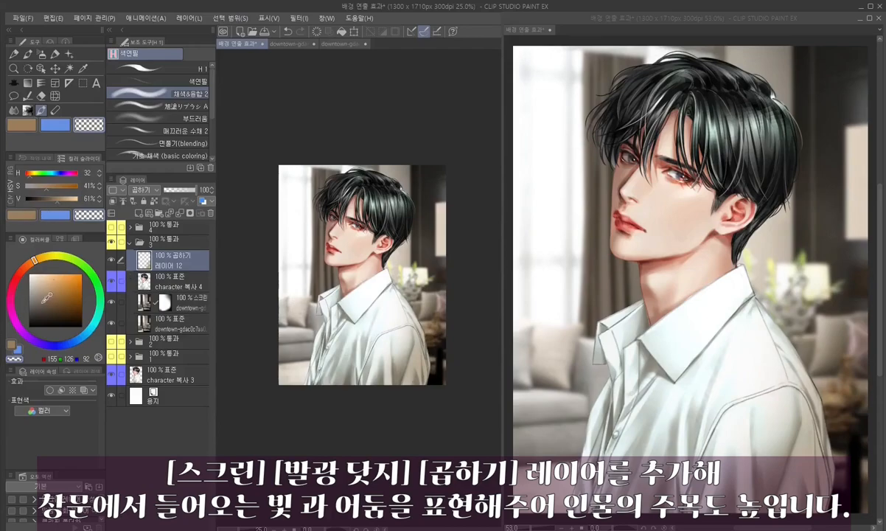
- Shade the character's shadow side with a greyer brown (H 32, S 23, V 48) and clip the Multiply layer to the character
{"action": "left_click", "coordinate": [41, 301]}
{"action": "left_click_drag", "start_coordinate": [439, 386], "coordinate": [409, 420]}
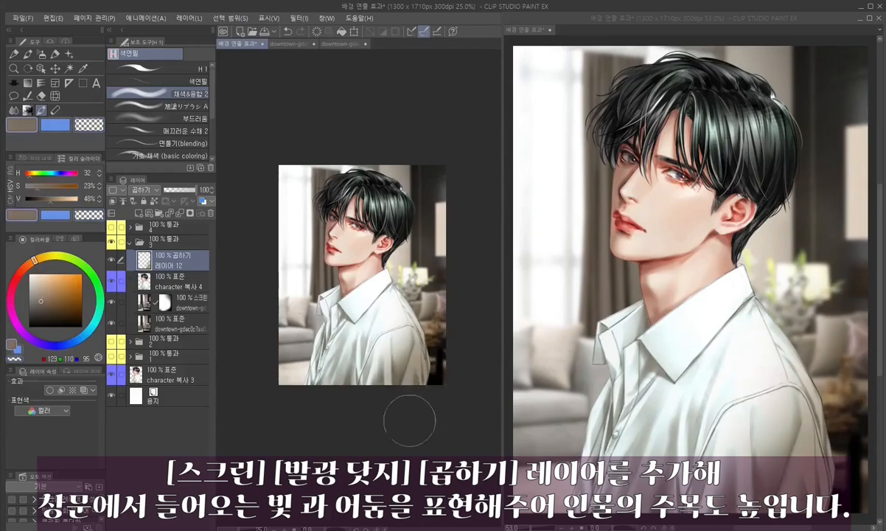
{"action": "left_click_drag", "start_coordinate": [438, 239], "coordinate": [430, 298]}
{"action": "left_click_drag", "start_coordinate": [443, 197], "coordinate": [466, 299]}
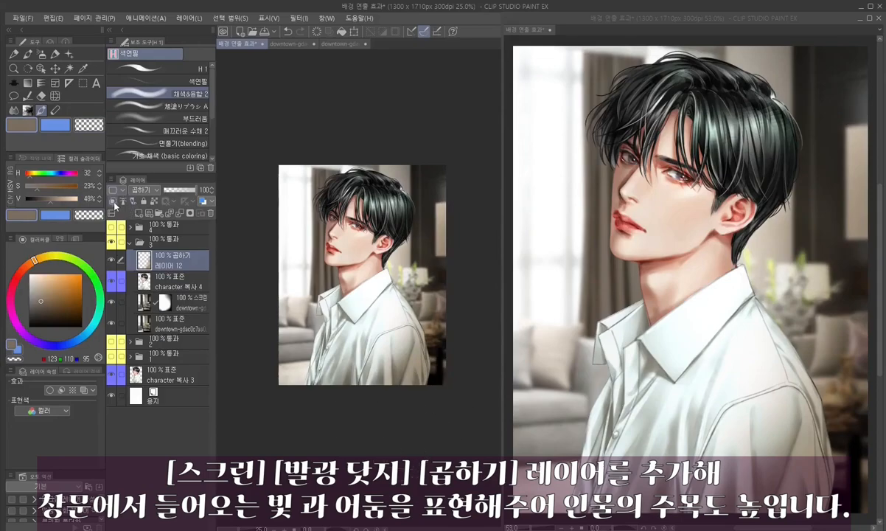
{"action": "left_click", "coordinate": [115, 203]}
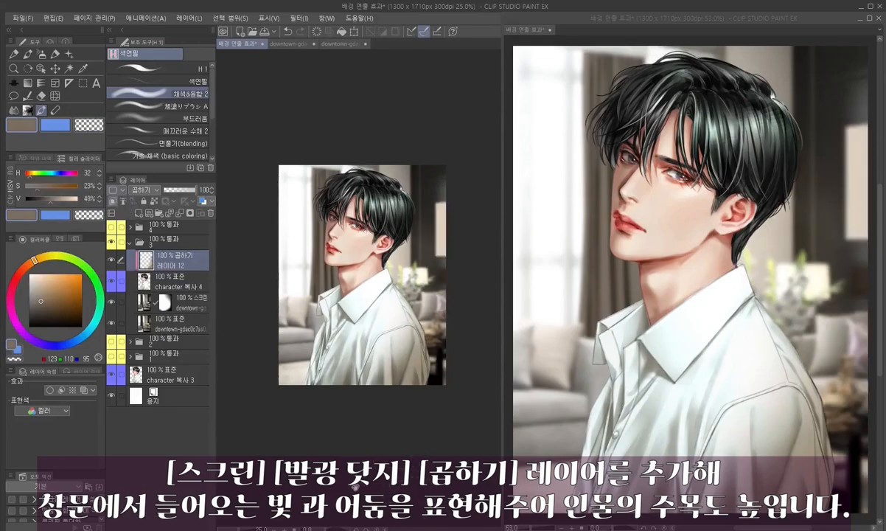
- Erase the Screen photo copy's mask over the window area beside the face to soften its brightness
{"action": "left_click_drag", "start_coordinate": [358, 486], "coordinate": [359, 472]}
{"action": "left_click", "coordinate": [165, 302]}
{"action": "key", "text": "c"}
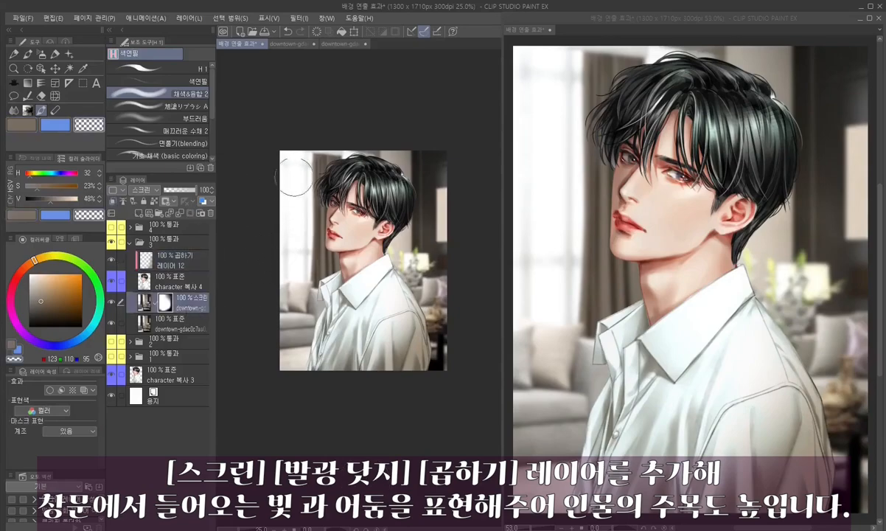
{"action": "mouse_move", "coordinate": [306, 151]}
{"action": "left_mouse_down"}
{"action": "mouse_move", "coordinate": [286, 171]}
{"action": "mouse_move", "coordinate": [285, 229]}
{"action": "mouse_move", "coordinate": [303, 271]}
{"action": "left_mouse_up"}
{"action": "left_click_drag", "start_coordinate": [287, 148], "coordinate": [291, 250]}
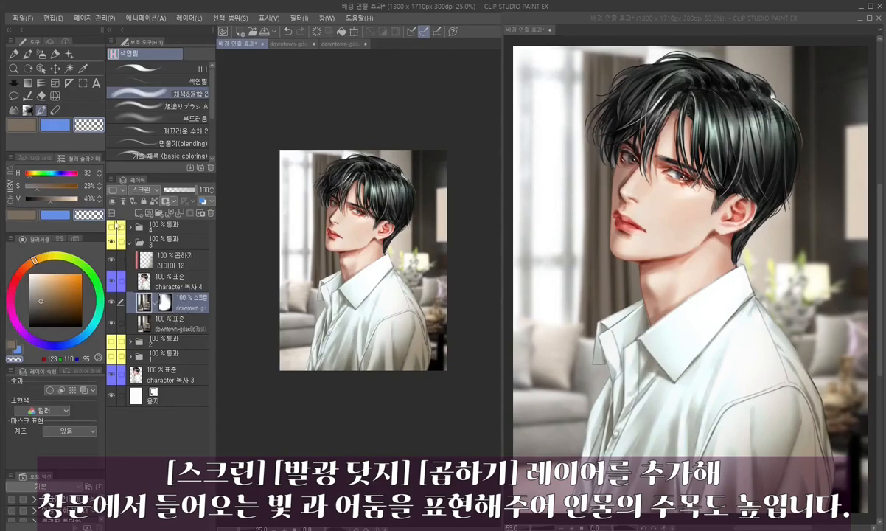
- Create a Screen (스크린) layer behind the character and choose a pale beige drawing color (H 32, S 20, V 93)
{"action": "left_click", "coordinate": [138, 214]}
{"action": "left_click", "coordinate": [143, 190]}
{"action": "left_click", "coordinate": [140, 267]}
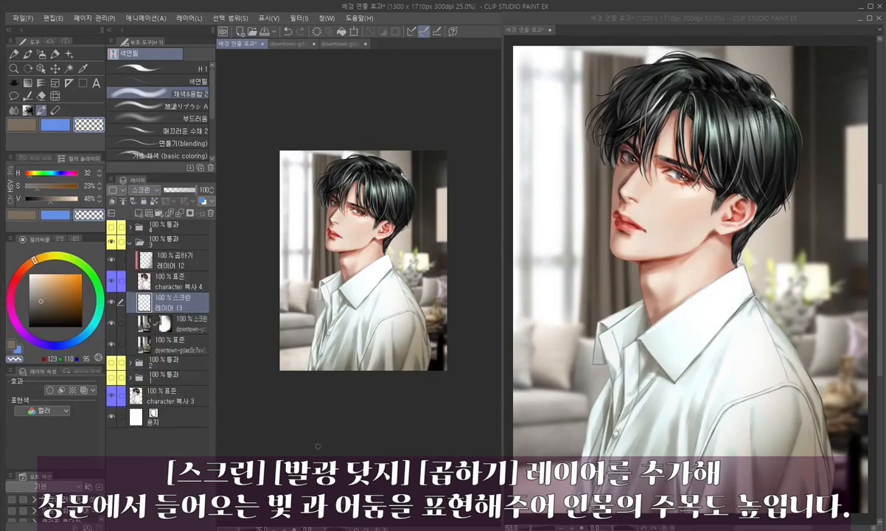
{"action": "left_click_drag", "start_coordinate": [42, 281], "coordinate": [43, 274]}
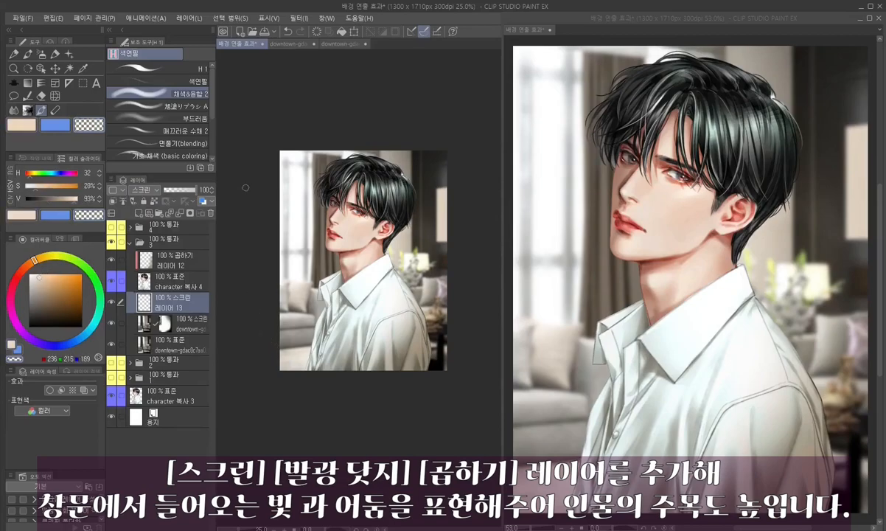
- Enlarge the brush and paint soft beige light spreading from the window toward the character on the new Screen layer
{"action": "key", "text": "bracketright"}
{"action": "key", "text": "bracketright"}
{"action": "key", "text": "bracketright"}
{"action": "key", "text": "bracketright"}
{"action": "key", "text": "bracketright"}
{"action": "key", "text": "bracketright"}
{"action": "key", "text": "bracketright"}
{"action": "key", "text": "bracketright"}
{"action": "key", "text": "bracketright"}
{"action": "key", "text": "c"}
{"action": "mouse_move", "coordinate": [268, 155]}
{"action": "left_mouse_down"}
{"action": "mouse_move", "coordinate": [298, 218]}
{"action": "mouse_move", "coordinate": [358, 275]}
{"action": "left_mouse_up"}
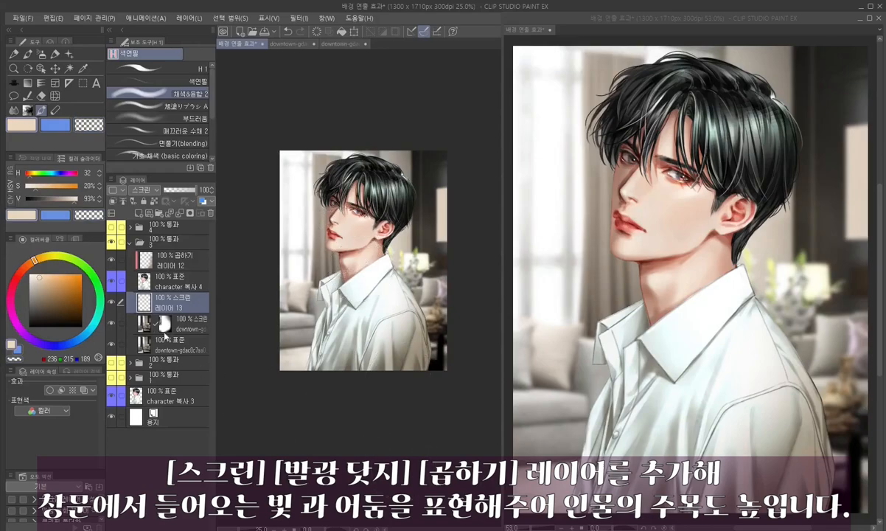
{"action": "key", "text": "c"}
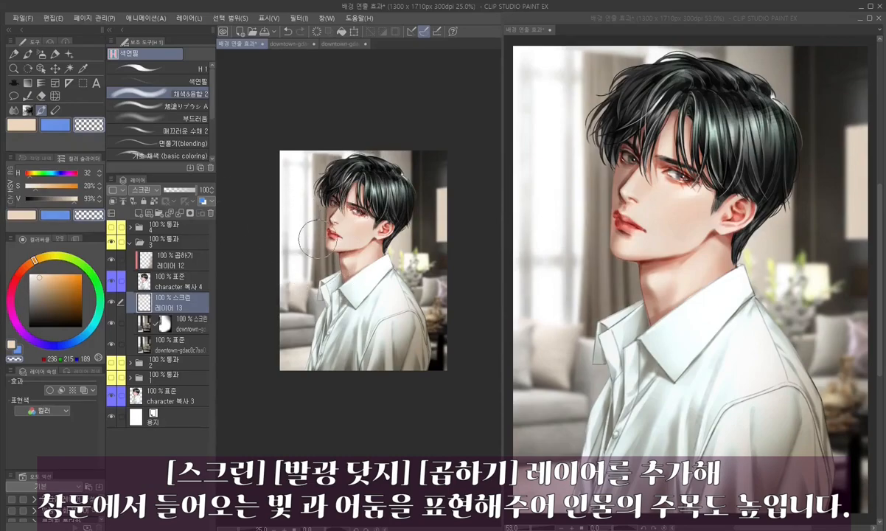
- Brush more beige light beside the face, behind the neck and along the window side, undoing the last stroke
{"action": "key", "text": "c"}
{"action": "mouse_move", "coordinate": [314, 244]}
{"action": "left_mouse_down"}
{"action": "mouse_move", "coordinate": [291, 199]}
{"action": "mouse_move", "coordinate": [305, 247]}
{"action": "left_mouse_up"}
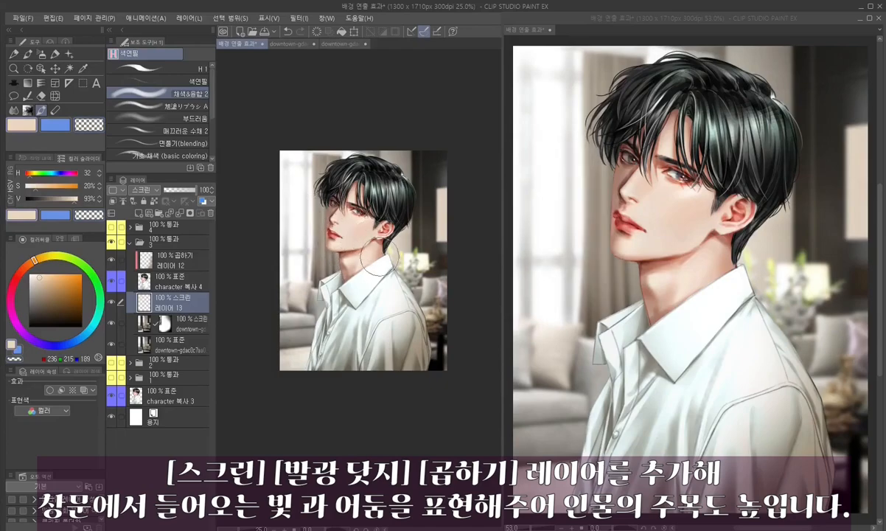
{"action": "left_click_drag", "start_coordinate": [387, 225], "coordinate": [409, 265]}
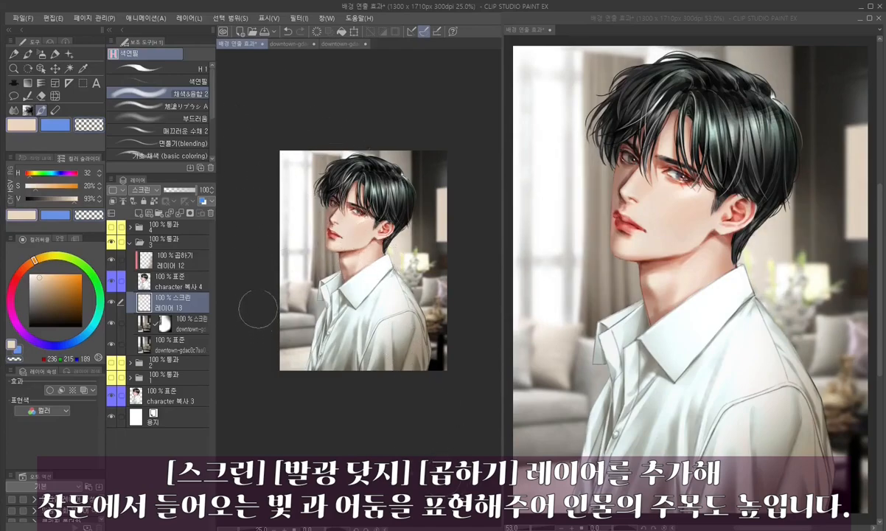
{"action": "left_click_drag", "start_coordinate": [293, 292], "coordinate": [308, 229]}
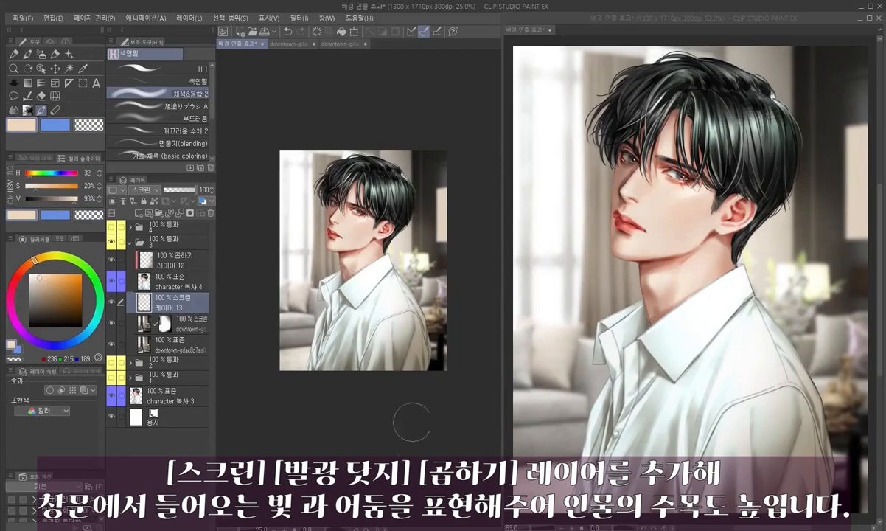
{"action": "key", "text": "ctrl+z"}
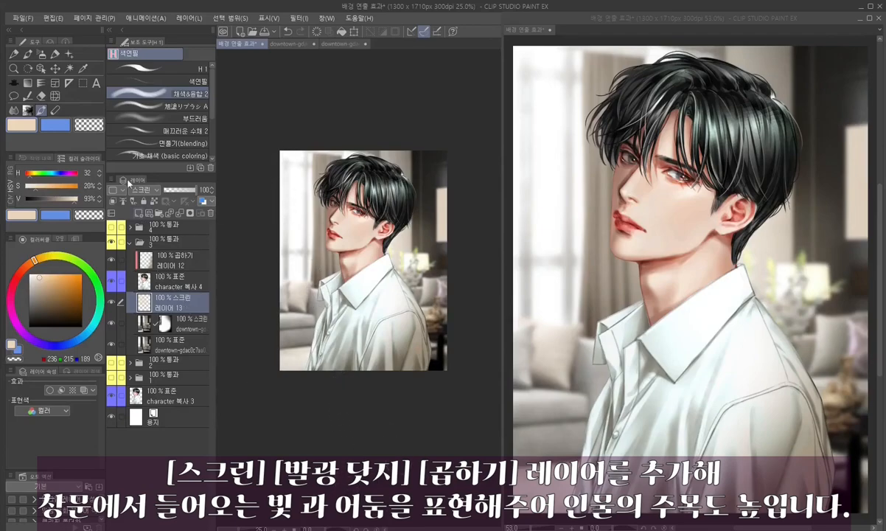
- Create a Glow dodge (발광 닷지) layer behind the character and choose a pale cream color (H 32, S 14, V 100)
{"action": "left_click", "coordinate": [139, 214]}
{"action": "left_click", "coordinate": [143, 190]}
{"action": "left_click", "coordinate": [147, 251]}
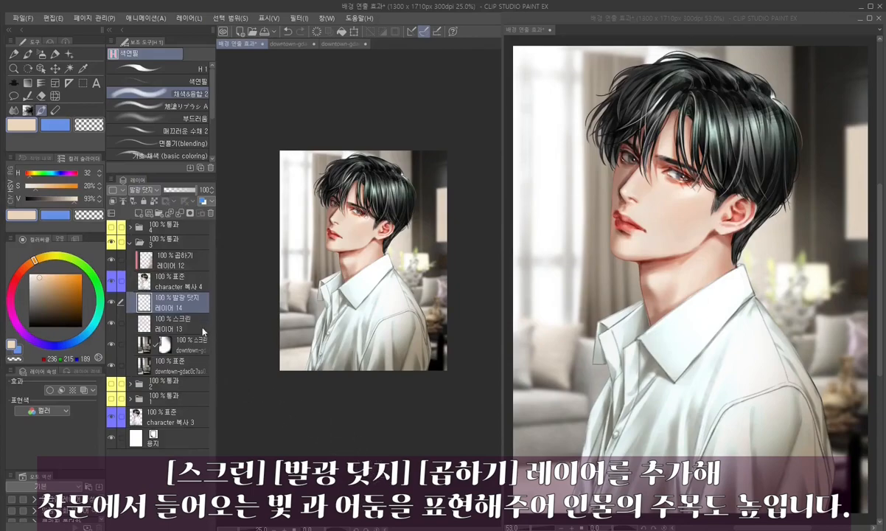
{"action": "left_click_drag", "start_coordinate": [42, 275], "coordinate": [37, 263]}
- Paint a cream glow behind the outline of the hair, back and shoulder on the Glow dodge layer, erasing the excess
{"action": "mouse_move", "coordinate": [357, 169]}
{"action": "left_mouse_down"}
{"action": "mouse_move", "coordinate": [393, 174]}
{"action": "mouse_move", "coordinate": [381, 177]}
{"action": "mouse_move", "coordinate": [386, 172]}
{"action": "mouse_move", "coordinate": [402, 188]}
{"action": "mouse_move", "coordinate": [387, 275]}
{"action": "mouse_move", "coordinate": [406, 243]}
{"action": "mouse_move", "coordinate": [401, 256]}
{"action": "mouse_move", "coordinate": [369, 222]}
{"action": "mouse_move", "coordinate": [404, 302]}
{"action": "mouse_move", "coordinate": [400, 252]}
{"action": "mouse_move", "coordinate": [412, 275]}
{"action": "mouse_move", "coordinate": [409, 243]}
{"action": "mouse_move", "coordinate": [407, 276]}
{"action": "mouse_move", "coordinate": [429, 296]}
{"action": "mouse_move", "coordinate": [408, 289]}
{"action": "mouse_move", "coordinate": [408, 308]}
{"action": "mouse_move", "coordinate": [400, 290]}
{"action": "mouse_move", "coordinate": [424, 324]}
{"action": "left_mouse_up"}
{"action": "key", "text": "c"}
{"action": "key", "text": "c"}
{"action": "key", "text": "c"}
{"action": "key", "text": "c"}
{"action": "left_click_drag", "start_coordinate": [361, 168], "coordinate": [336, 157]}
{"action": "mouse_move", "coordinate": [334, 190]}
{"action": "left_mouse_down"}
{"action": "mouse_move", "coordinate": [326, 207]}
{"action": "mouse_move", "coordinate": [292, 181]}
{"action": "left_mouse_up"}
{"action": "key", "text": "c"}
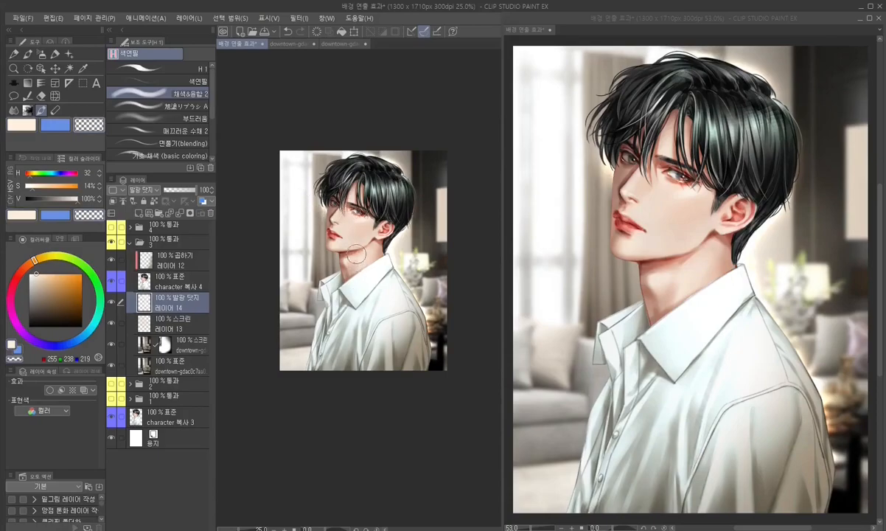
- Extend the cream glow along the front edge of the shirt and the window area beside the hair
{"action": "key", "text": "c"}
{"action": "mouse_move", "coordinate": [313, 247]}
{"action": "left_mouse_down"}
{"action": "mouse_move", "coordinate": [331, 266]}
{"action": "mouse_move", "coordinate": [300, 240]}
{"action": "mouse_move", "coordinate": [311, 251]}
{"action": "mouse_move", "coordinate": [301, 287]}
{"action": "mouse_move", "coordinate": [303, 343]}
{"action": "mouse_move", "coordinate": [283, 336]}
{"action": "left_mouse_up"}
{"action": "key", "text": "c"}
{"action": "key", "text": "c"}
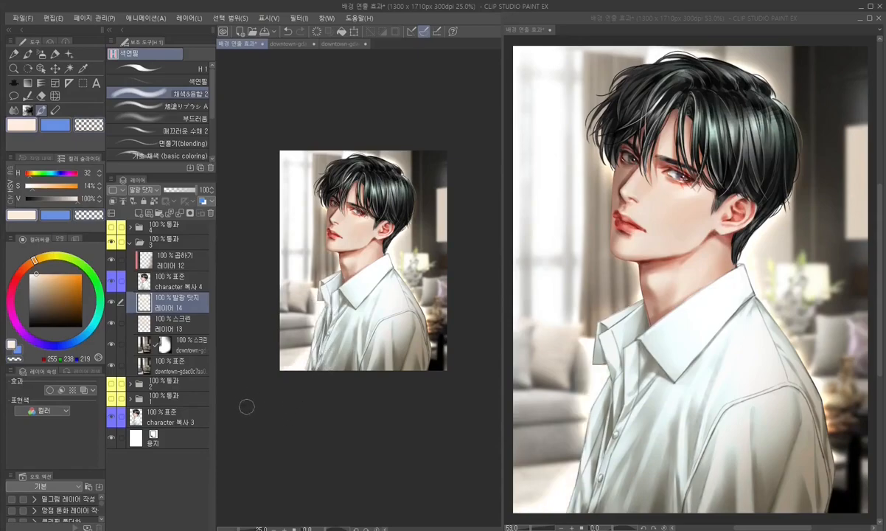
{"action": "left_click_drag", "start_coordinate": [299, 170], "coordinate": [316, 188]}
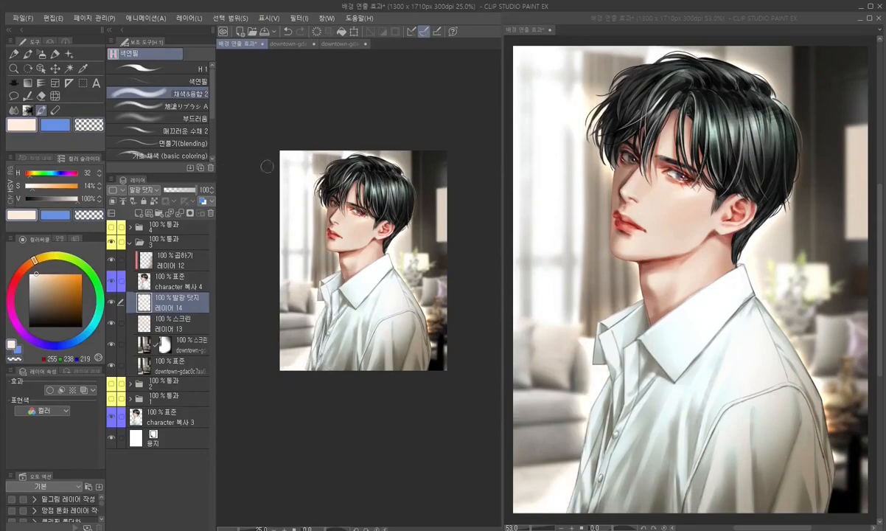
{"action": "left_click_drag", "start_coordinate": [365, 501], "coordinate": [366, 478]}
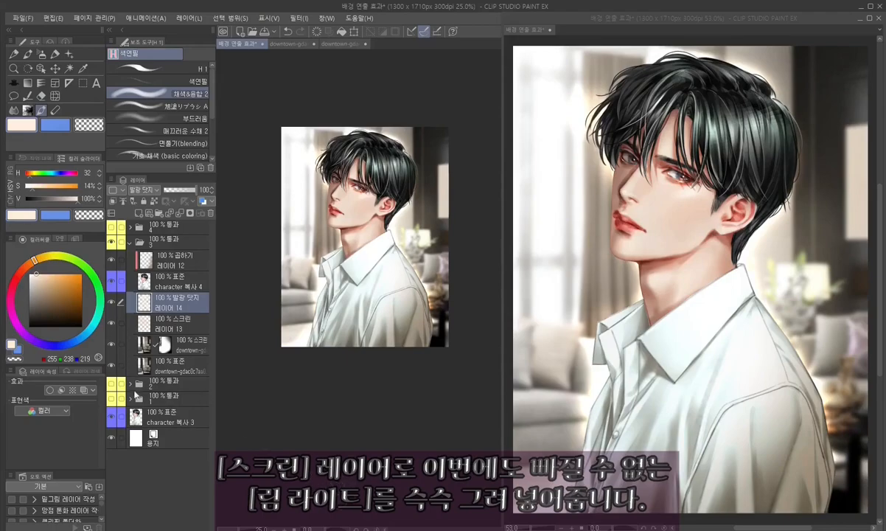
{"action": "left_click", "coordinate": [131, 384]}
{"action": "scroll", "coordinate": [199, 382], "scroll_direction": "down", "scroll_amount": 5}
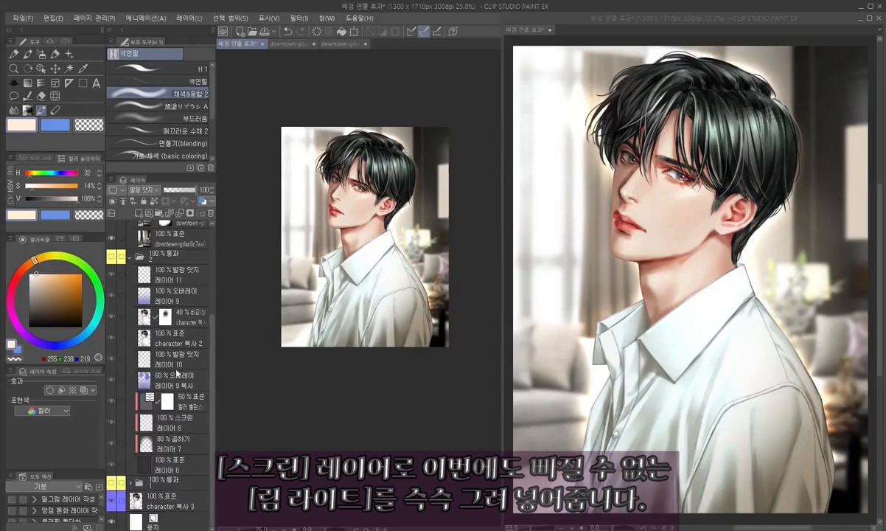
{"action": "left_click", "coordinate": [172, 425]}
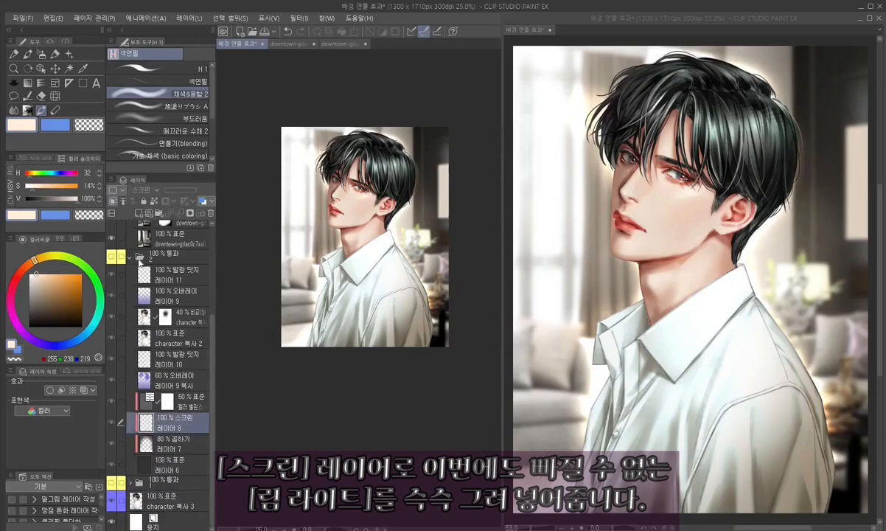
{"action": "left_click", "coordinate": [131, 256]}
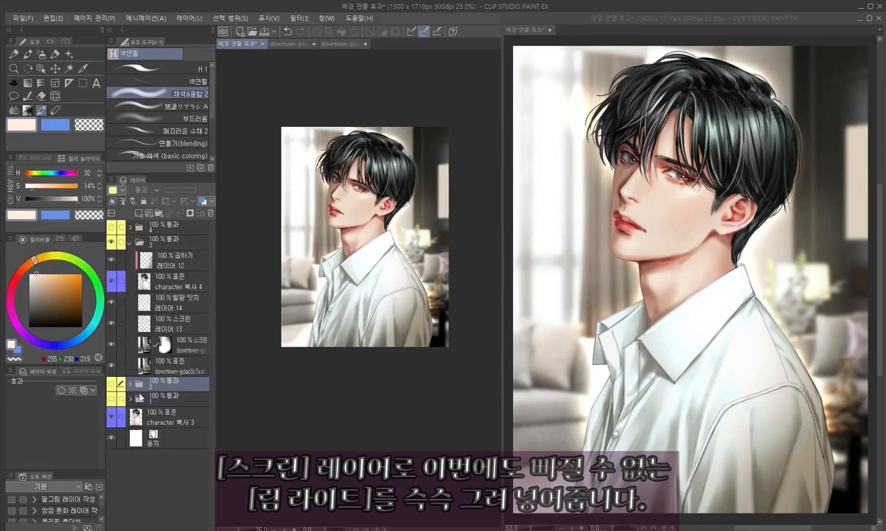
- Copy the 50% Screen rim-light layer from folder 1, paste it above the character in folder 3, and set its opacity to 90%
{"action": "scroll", "coordinate": [148, 405], "scroll_direction": "down", "scroll_amount": 3}
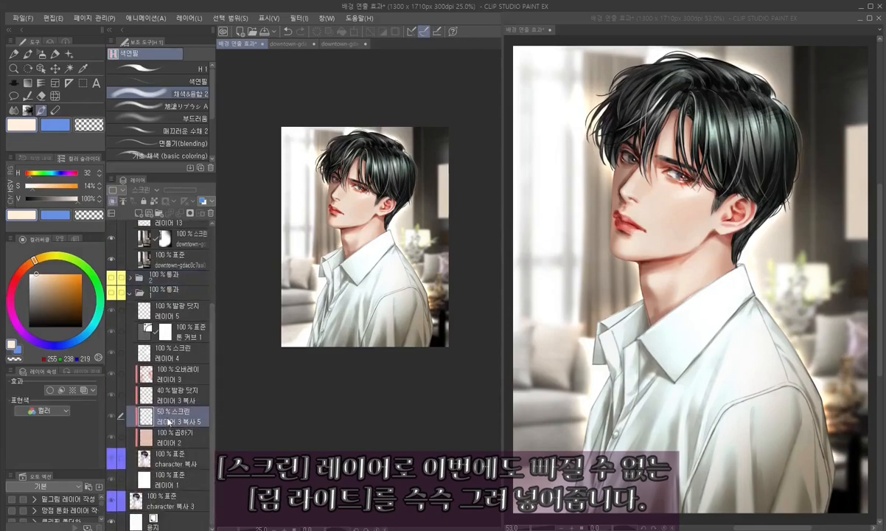
{"action": "left_click", "coordinate": [130, 293]}
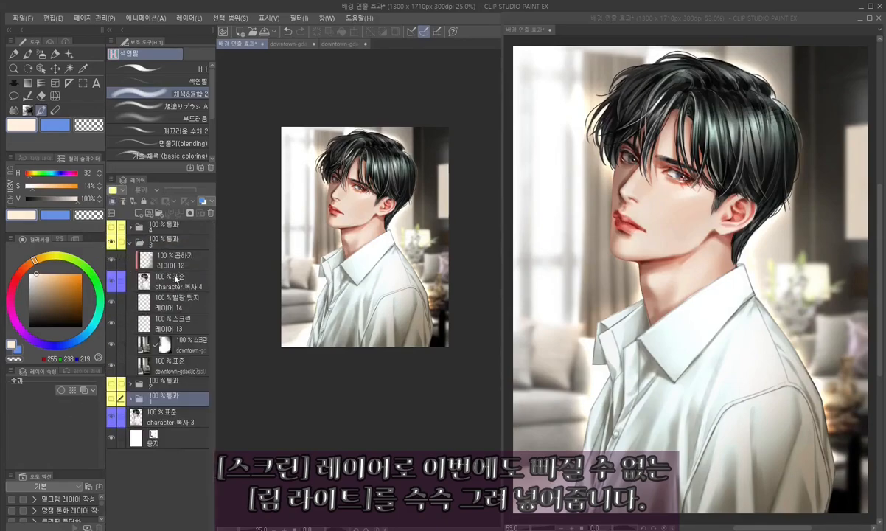
{"action": "left_click", "coordinate": [177, 281]}
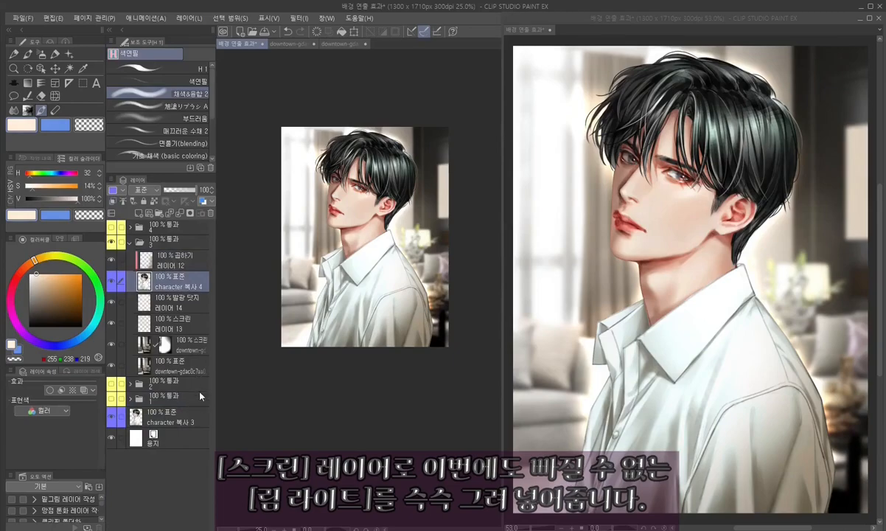
{"action": "key", "text": "ctrl+v"}
{"action": "left_click_drag", "start_coordinate": [283, 418], "coordinate": [281, 441]}
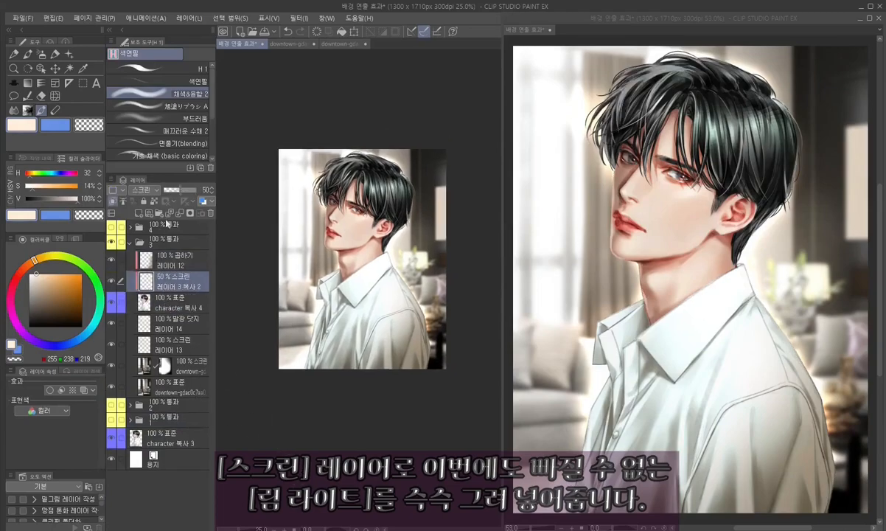
{"action": "left_click_drag", "start_coordinate": [183, 191], "coordinate": [198, 193]}
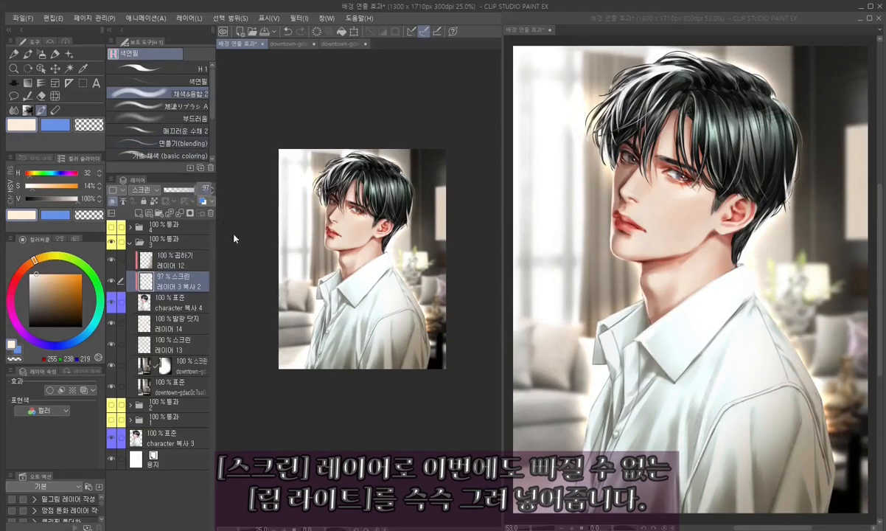
{"action": "left_click_drag", "start_coordinate": [206, 189], "coordinate": [182, 178]}
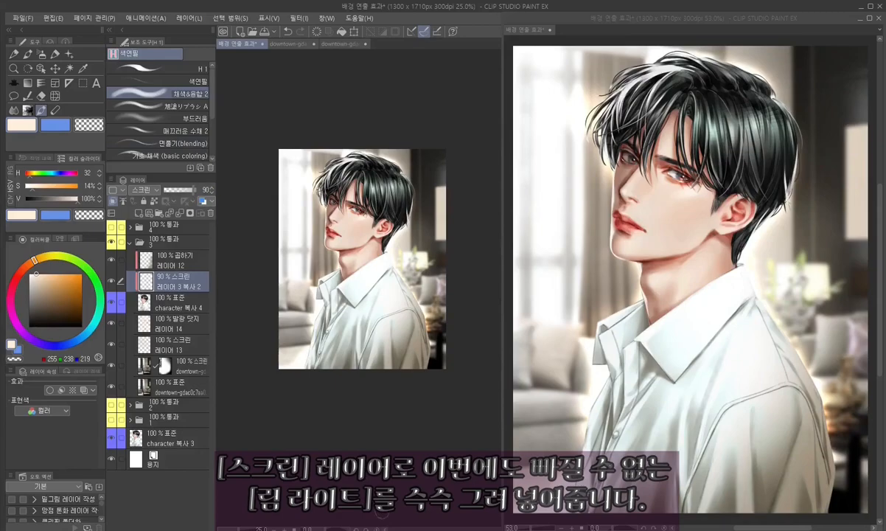
- Duplicate the 90% Screen rim-light layer in folder 3 and apply a Gaussian blur of 15 to the copy
{"action": "key", "text": "ctrl+v"}
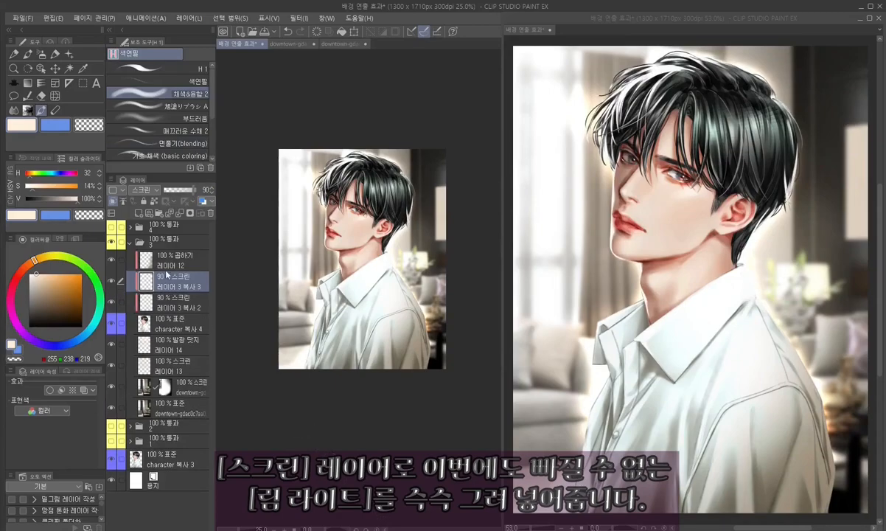
{"action": "left_click", "coordinate": [299, 18]}
{"action": "mouse_move", "coordinate": [314, 95]}
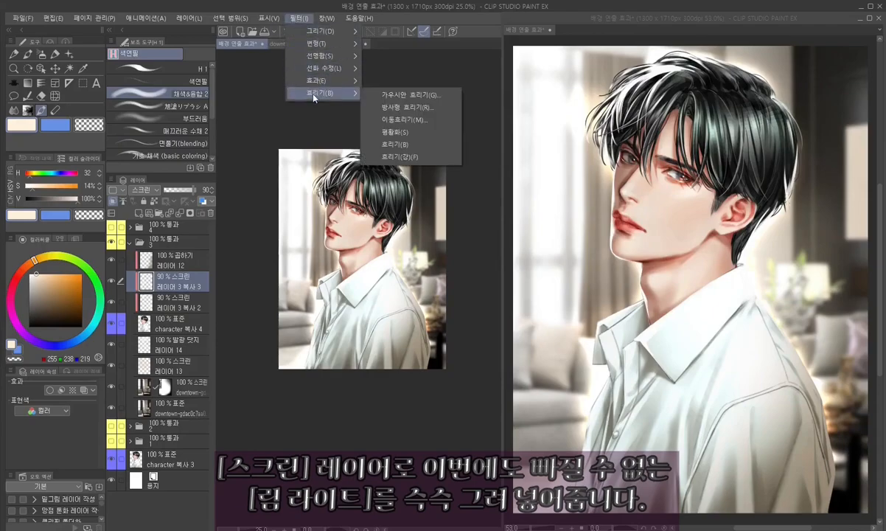
{"action": "left_click", "coordinate": [405, 95]}
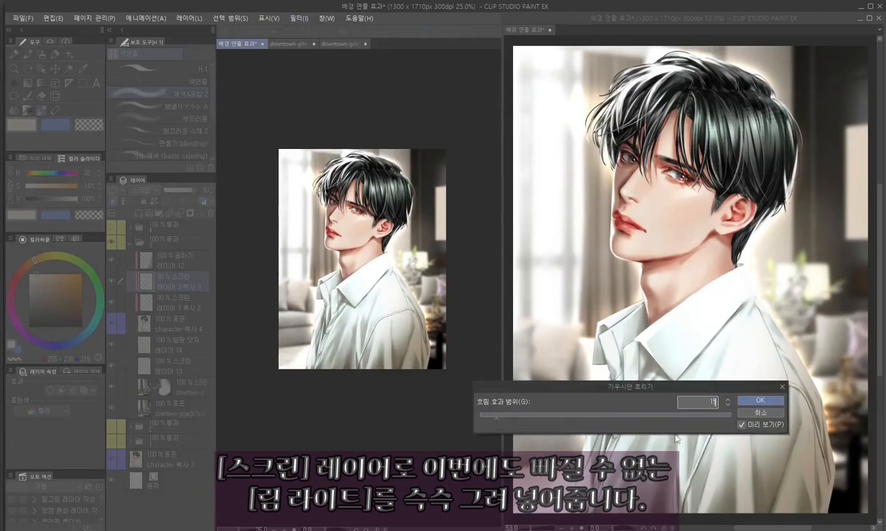
{"action": "left_click", "coordinate": [761, 401]}
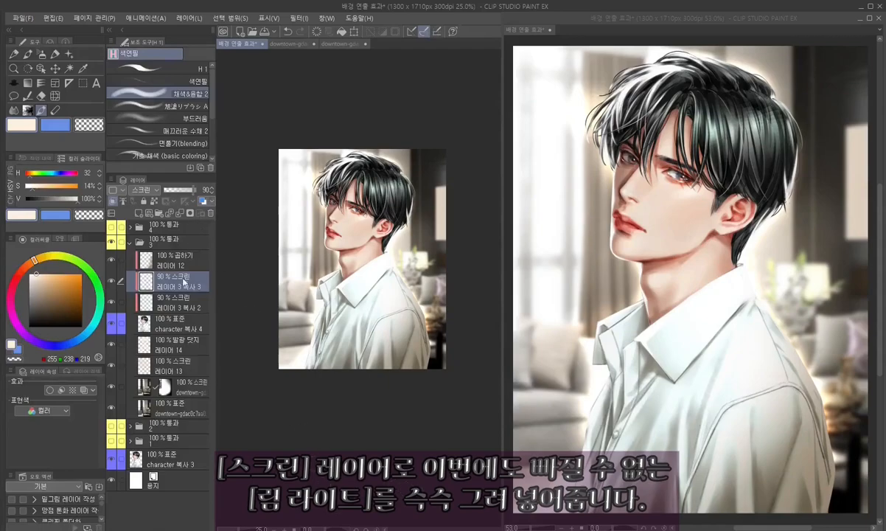
- Lower the blurred rim-light copy's opacity to 50% and readjust it to 60%
{"action": "left_click", "coordinate": [205, 190]}
{"action": "type", "text": "50"}
{"action": "key", "text": "Return"}
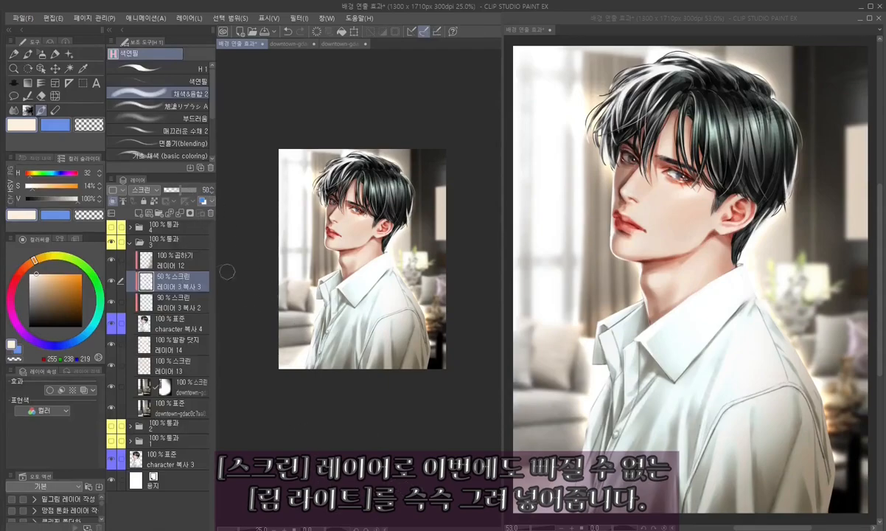
{"action": "left_click", "coordinate": [171, 312]}
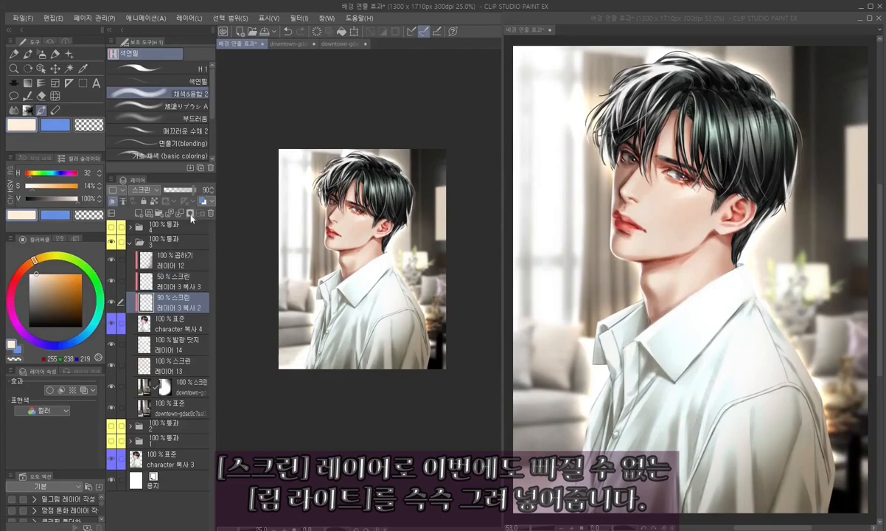
{"action": "left_click", "coordinate": [162, 277]}
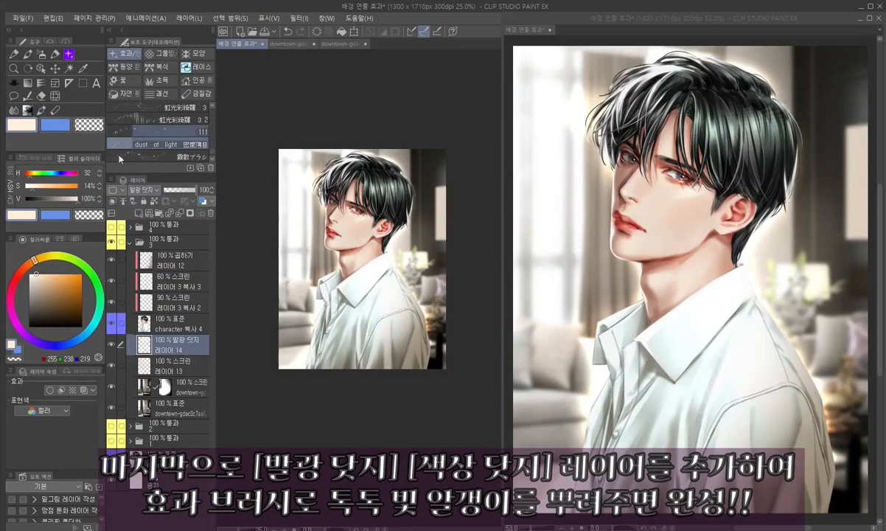
- Add a Glow dodge (발광 닷지) layer behind the character and scatter light particles over the background with the dust of light brush
{"action": "left_click", "coordinate": [139, 213]}
{"action": "left_click", "coordinate": [142, 190]}
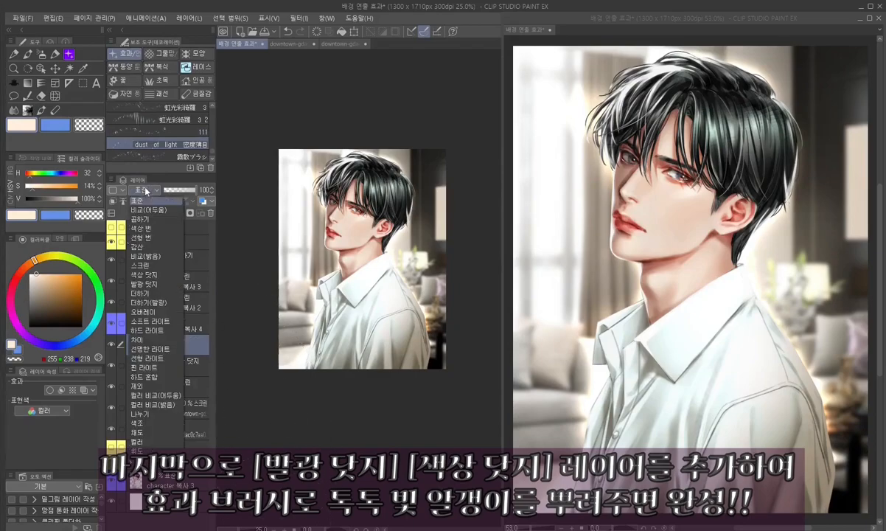
{"action": "left_click", "coordinate": [147, 262]}
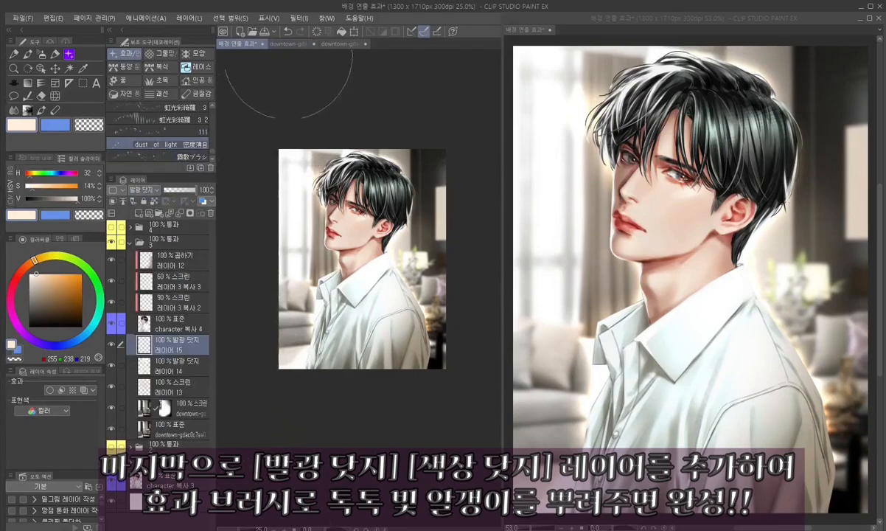
{"action": "left_click", "coordinate": [345, 120]}
{"action": "left_click", "coordinate": [275, 274]}
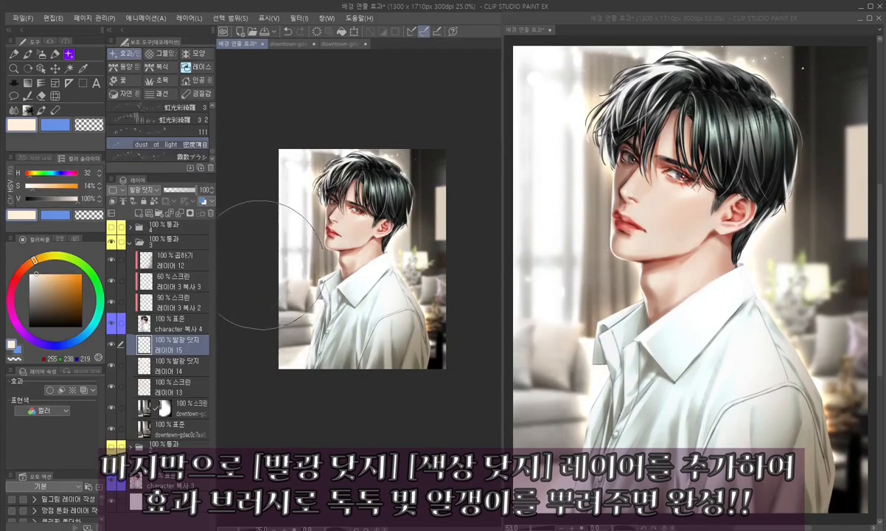
{"action": "left_click", "coordinate": [260, 284]}
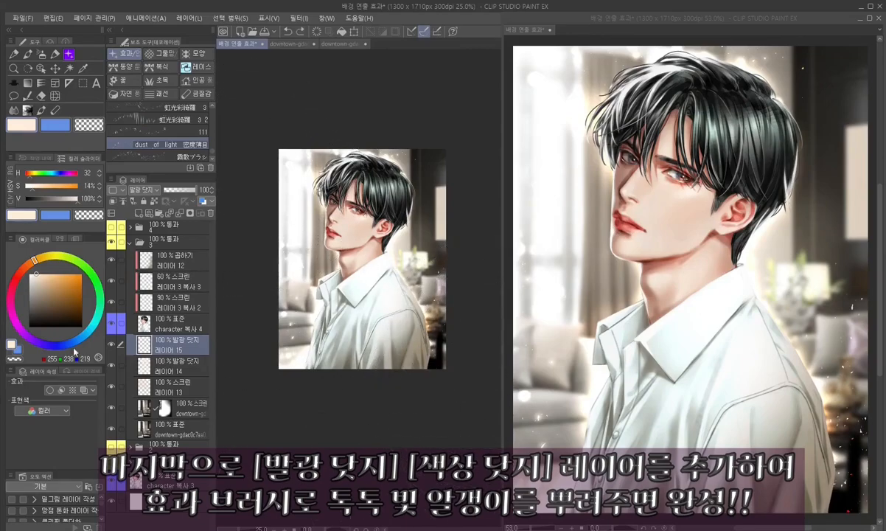
- Add a Glow dodge (발광 닷지) layer at the top of folder 3 and a Color dodge (색상 닷지) layer above it
{"action": "left_click", "coordinate": [176, 259]}
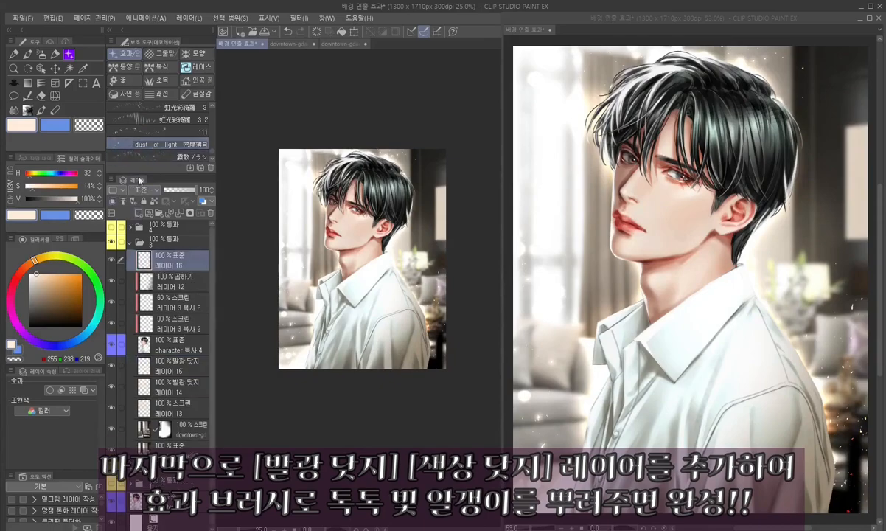
{"action": "left_click", "coordinate": [144, 189]}
{"action": "left_click", "coordinate": [145, 284]}
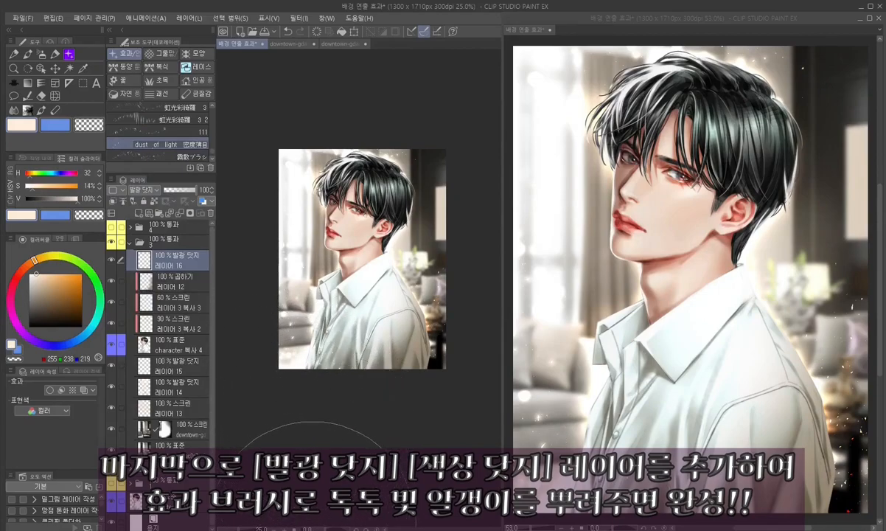
{"action": "left_click", "coordinate": [137, 212]}
{"action": "key", "text": "m"}
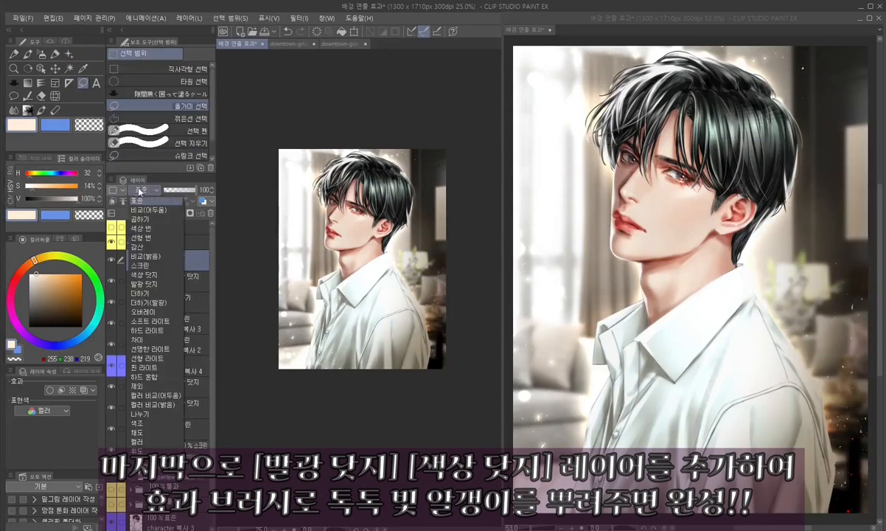
{"action": "left_click", "coordinate": [143, 280]}
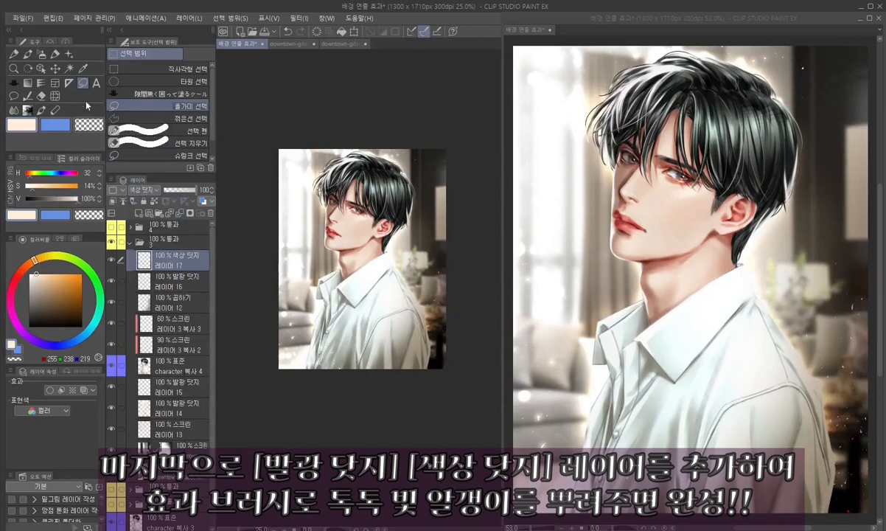
- Stamp a prism light with decoration brush 111 on the Color dodge layer and transform it to fall across the front hair
{"action": "left_click", "coordinate": [68, 53]}
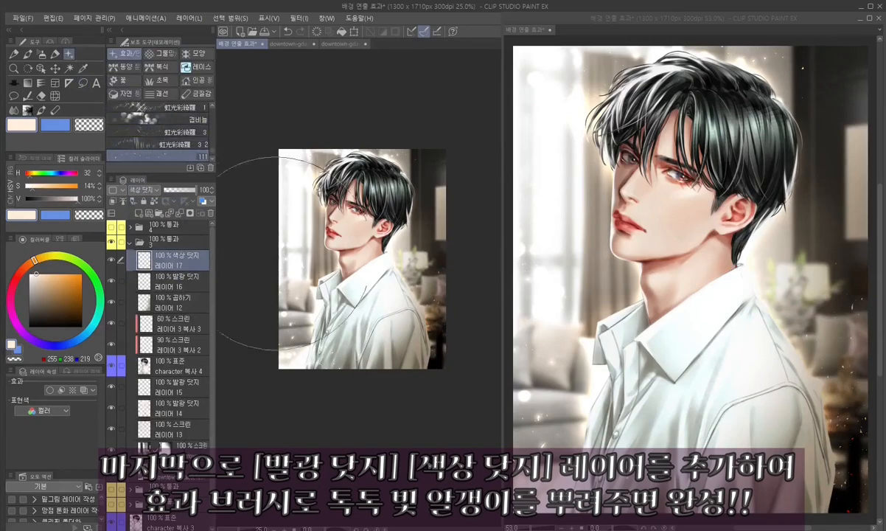
{"action": "left_click", "coordinate": [285, 216]}
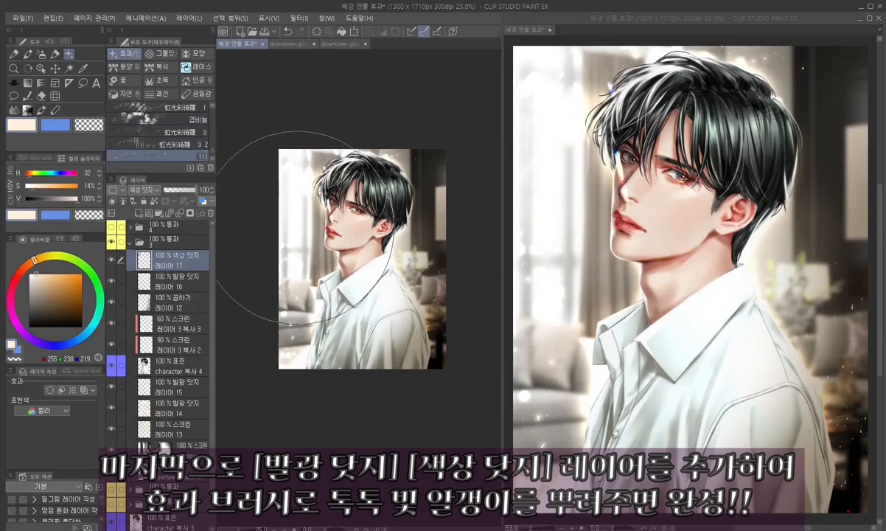
{"action": "key", "text": "ctrl+t"}
{"action": "left_click_drag", "start_coordinate": [344, 394], "coordinate": [385, 312]}
{"action": "left_click_drag", "start_coordinate": [311, 200], "coordinate": [309, 201]}
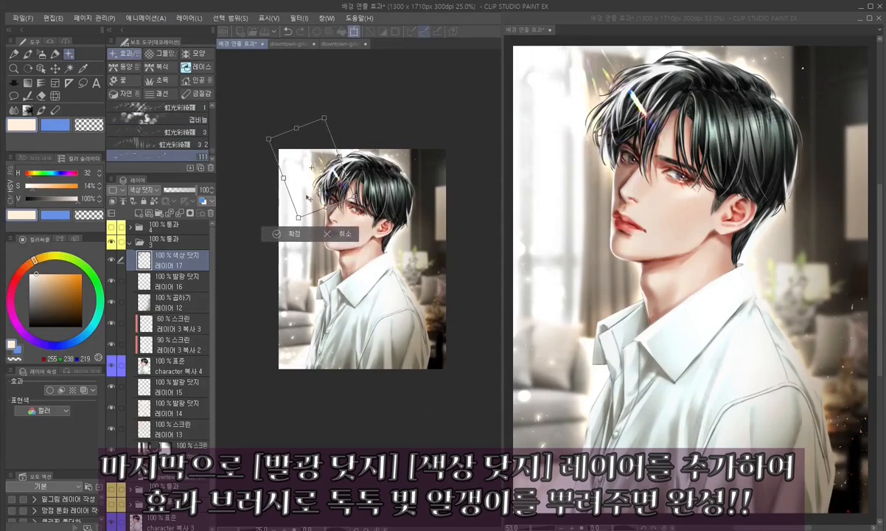
{"action": "left_click", "coordinate": [289, 235]}
- Stamp prism light over the lower shirt on a second Color dodge layer, lasso it, and rotate and reposition it along the bottom edge
{"action": "key", "text": "ctrl+shift+n"}
{"action": "left_click_drag", "start_coordinate": [353, 393], "coordinate": [358, 379]}
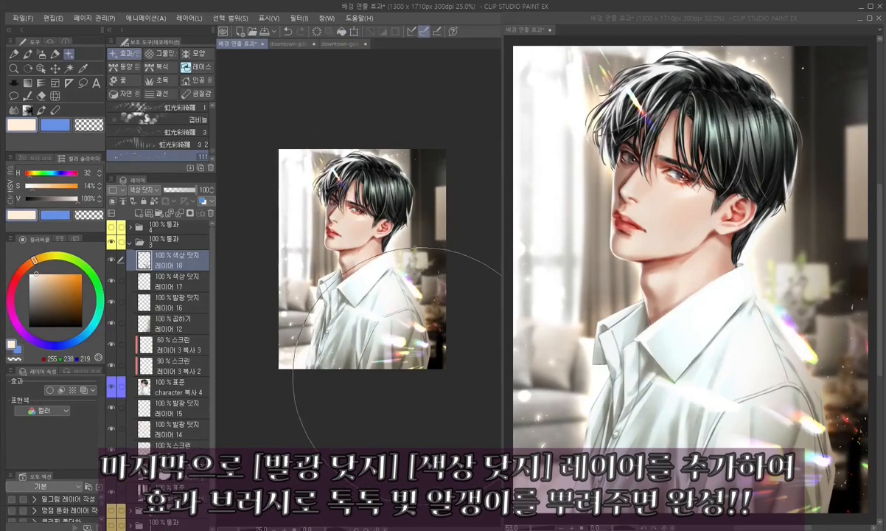
{"action": "key", "text": "m"}
{"action": "mouse_move", "coordinate": [343, 419]}
{"action": "left_mouse_down"}
{"action": "mouse_move", "coordinate": [285, 352]}
{"action": "mouse_move", "coordinate": [472, 243]}
{"action": "mouse_move", "coordinate": [391, 413]}
{"action": "left_mouse_up"}
{"action": "key", "text": "ctrl+t"}
{"action": "mouse_move", "coordinate": [417, 365]}
{"action": "left_mouse_down"}
{"action": "mouse_move", "coordinate": [398, 374]}
{"action": "mouse_move", "coordinate": [383, 358]}
{"action": "mouse_move", "coordinate": [361, 390]}
{"action": "left_mouse_up"}
{"action": "left_click_drag", "start_coordinate": [347, 354], "coordinate": [366, 368]}
{"action": "left_click_drag", "start_coordinate": [376, 432], "coordinate": [332, 427]}
{"action": "left_click_drag", "start_coordinate": [353, 391], "coordinate": [390, 393]}
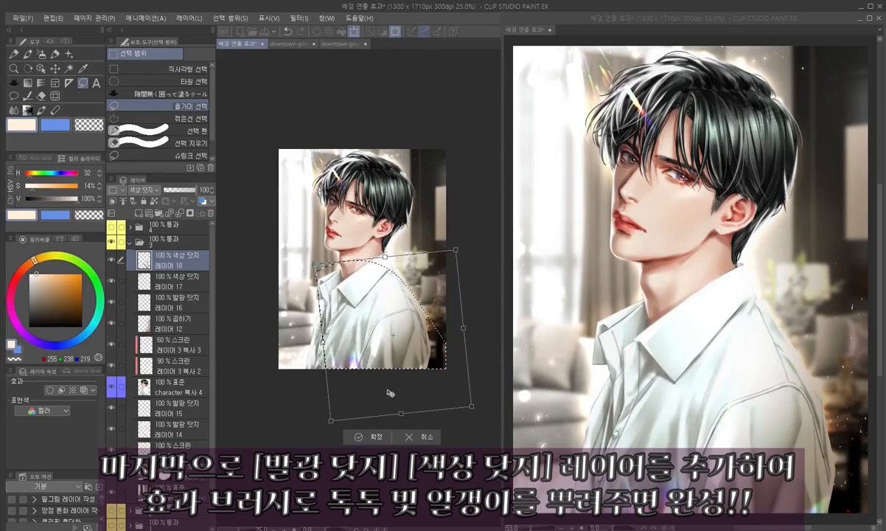
{"action": "left_click", "coordinate": [376, 436]}
{"action": "key", "text": "ctrl+d"}
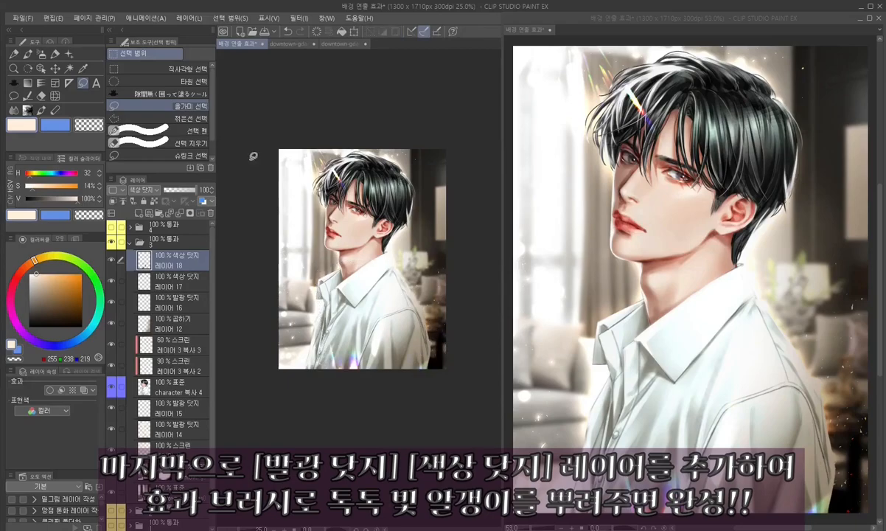
- Stamp another prism light beside the shoulder with decoration brush 111 and slightly rotate and move it
{"action": "left_click", "coordinate": [67, 54]}
{"action": "left_click", "coordinate": [459, 326]}
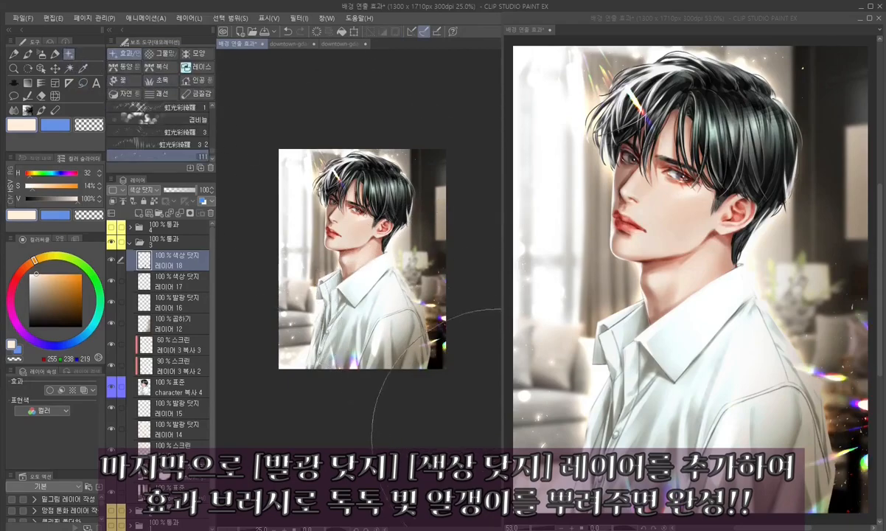
{"action": "key", "text": "ctrl+t"}
{"action": "left_click_drag", "start_coordinate": [285, 501], "coordinate": [270, 490]}
{"action": "left_click_drag", "start_coordinate": [356, 422], "coordinate": [360, 423]}
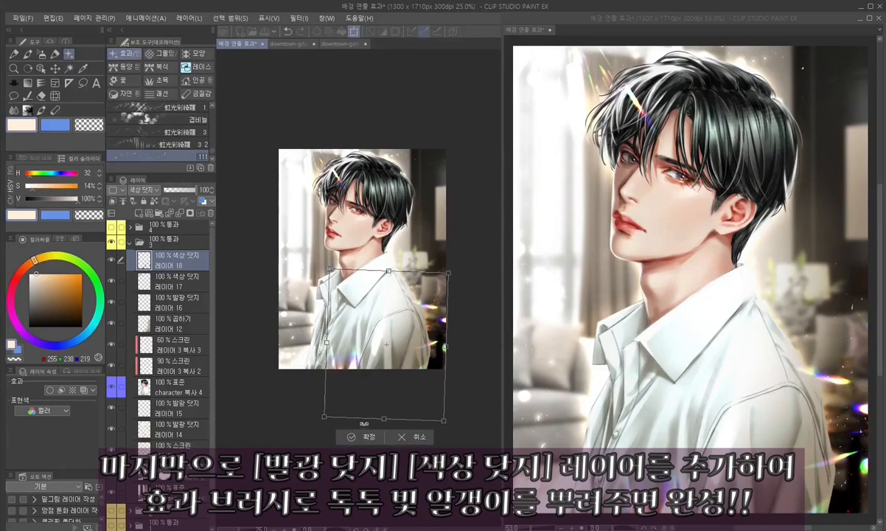
{"action": "left_click", "coordinate": [371, 441]}
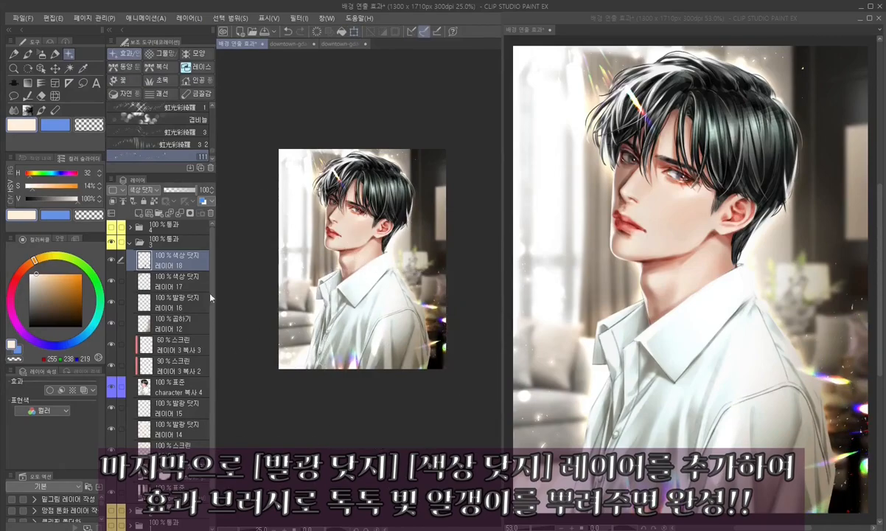
- Merge the second prism-light layer down into the first and apply a Gaussian blur to the merged layer
{"action": "left_click", "coordinate": [179, 213]}
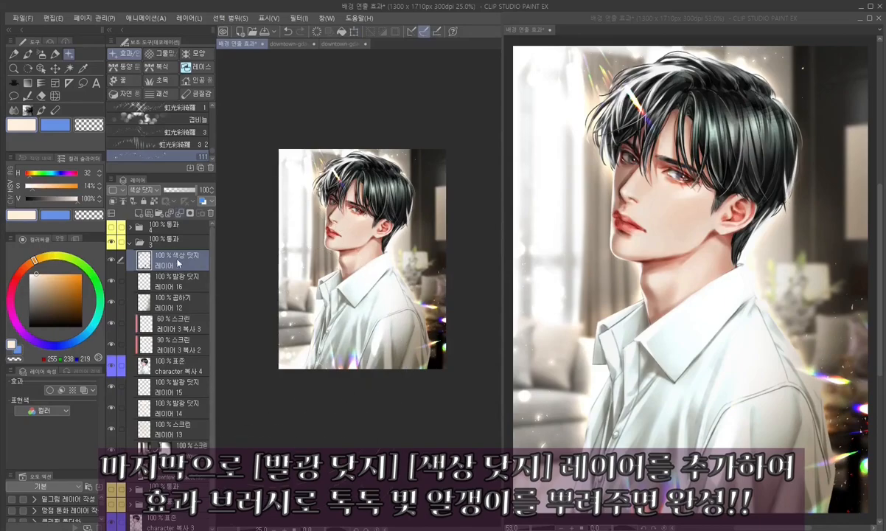
{"action": "left_click", "coordinate": [280, 18]}
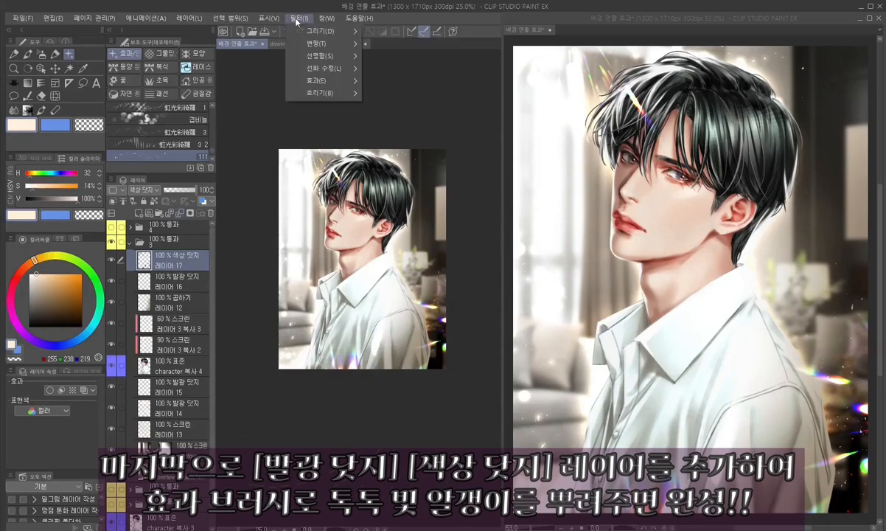
{"action": "mouse_move", "coordinate": [303, 87]}
{"action": "left_click", "coordinate": [383, 90]}
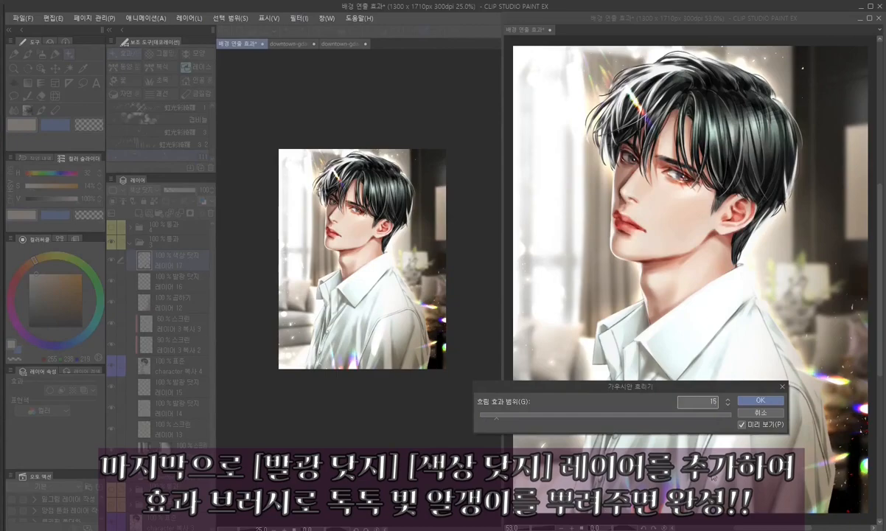
{"action": "key", "text": "Return"}
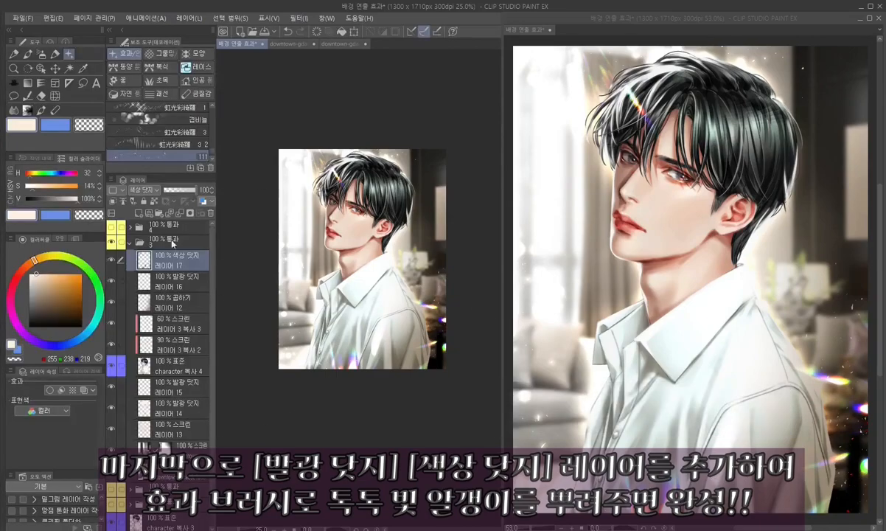
- Set the merged Color dodge prism layer's opacity to 90%
{"action": "left_click", "coordinate": [205, 189]}
{"action": "type", "text": "90"}
{"action": "key", "text": "Return"}
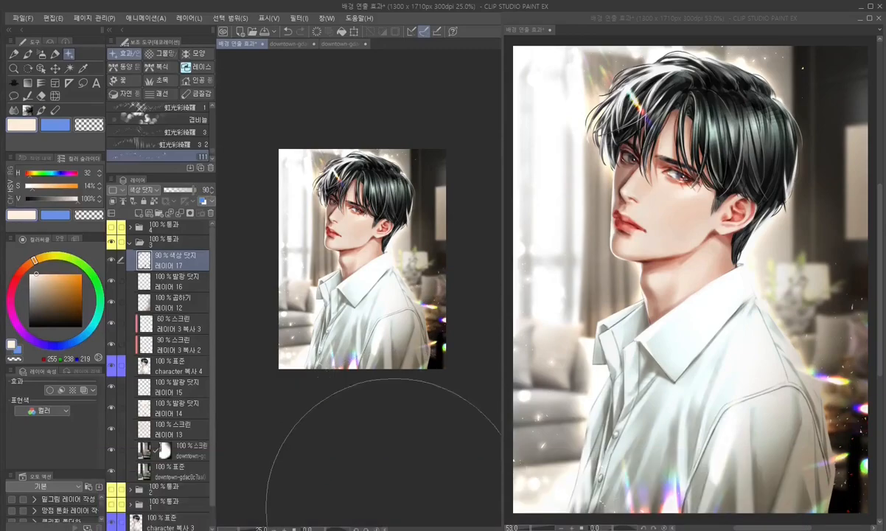
{"action": "left_click", "coordinate": [206, 190]}
{"action": "key", "text": "Return"}
- Collapse folder 3 and toggle its visibility to compare before and after, leaving it hidden
{"action": "left_click", "coordinate": [130, 242]}
{"action": "left_click", "coordinate": [112, 242]}
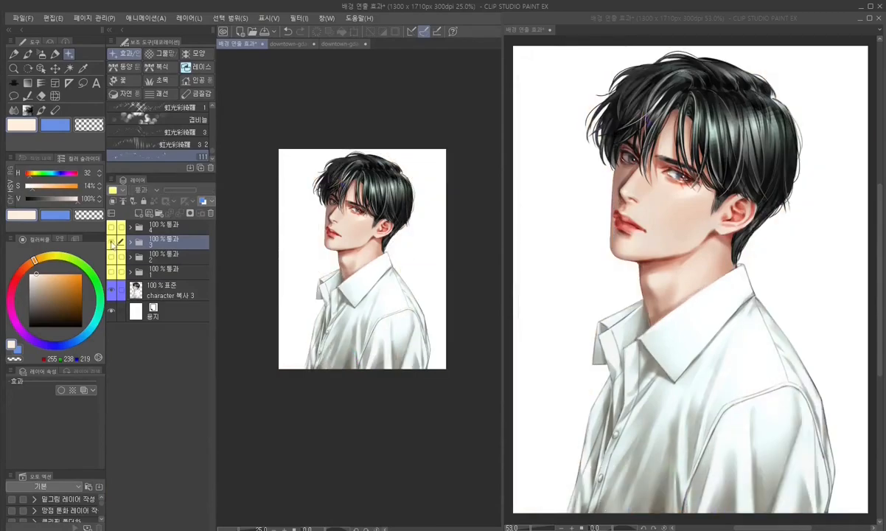
{"action": "left_click", "coordinate": [112, 243]}
{"action": "left_click", "coordinate": [112, 242]}
{"action": "left_click", "coordinate": [112, 242]}
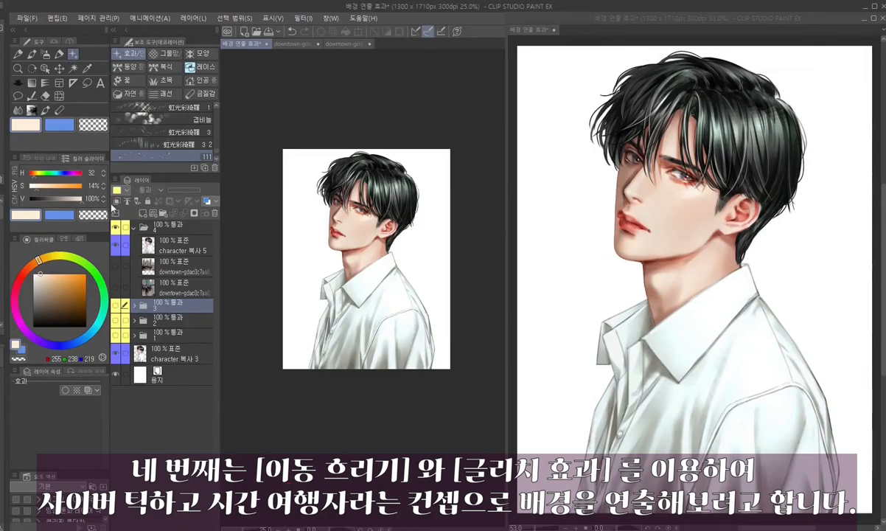
- Show both downtown photo layers in folder 4, check each behind the character, and select the upper one
{"action": "left_click", "coordinate": [115, 266]}
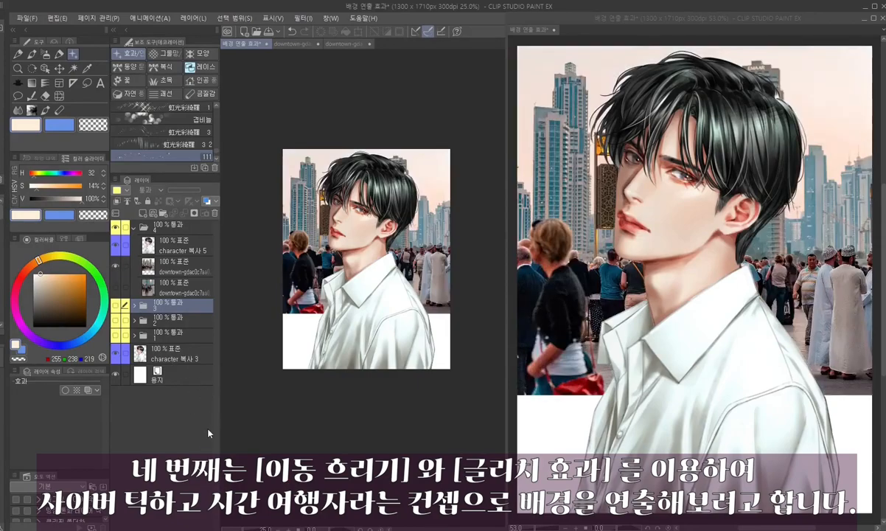
{"action": "left_click", "coordinate": [115, 287]}
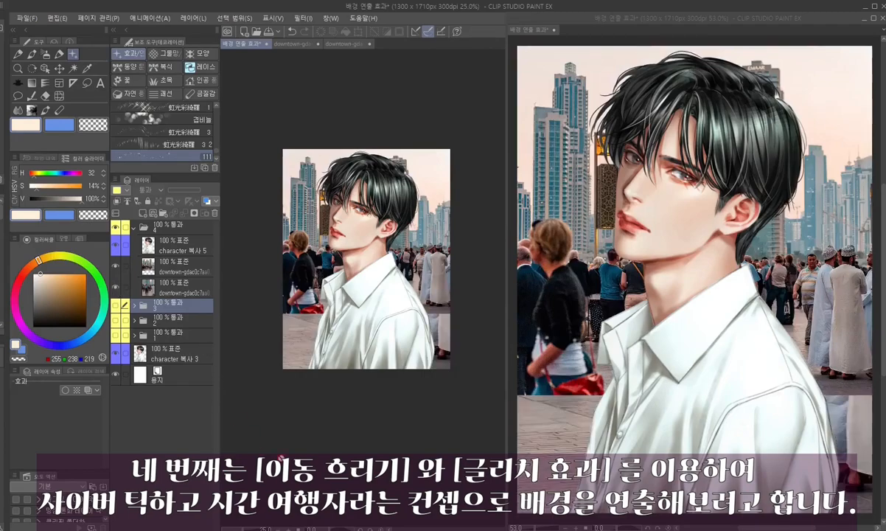
{"action": "left_click", "coordinate": [115, 266]}
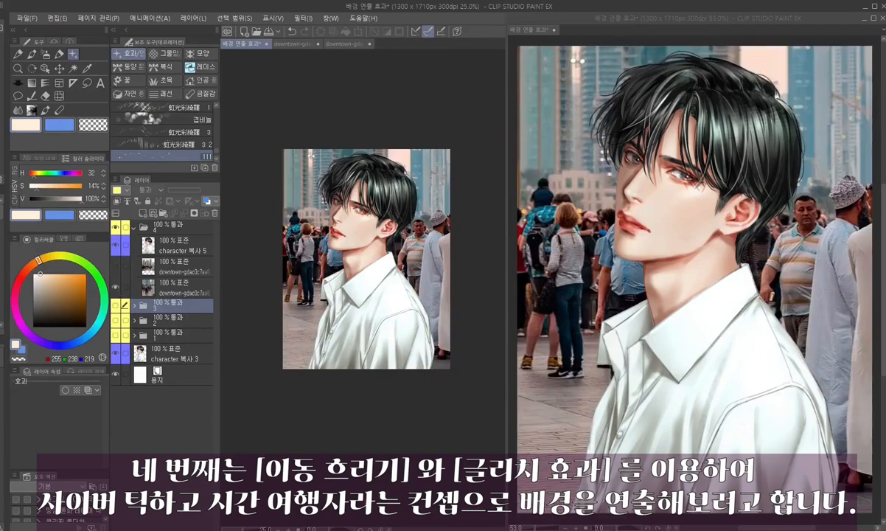
{"action": "left_click", "coordinate": [115, 267]}
{"action": "left_click", "coordinate": [183, 270]}
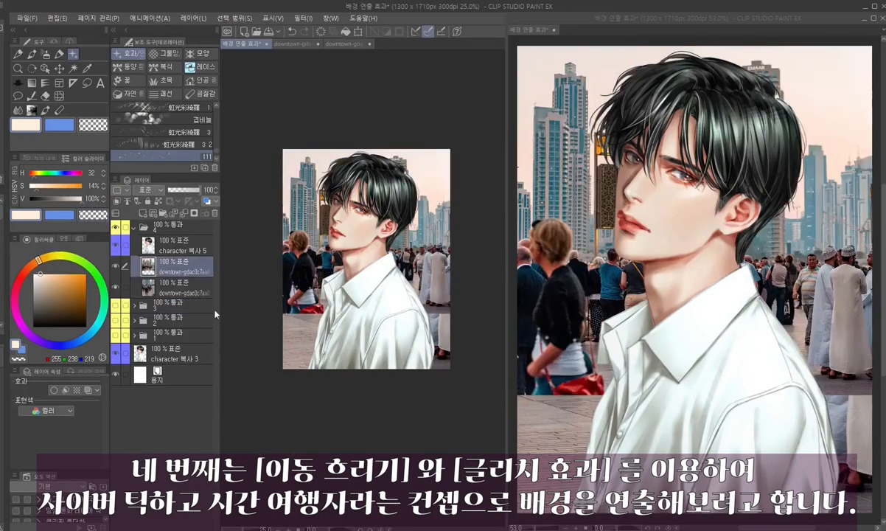
- Raise the upper downtown photo above the character and lasso-copy the foreground woman in black onto a new layer, shifting the copy aside
{"action": "left_click_drag", "start_coordinate": [166, 268], "coordinate": [168, 239]}
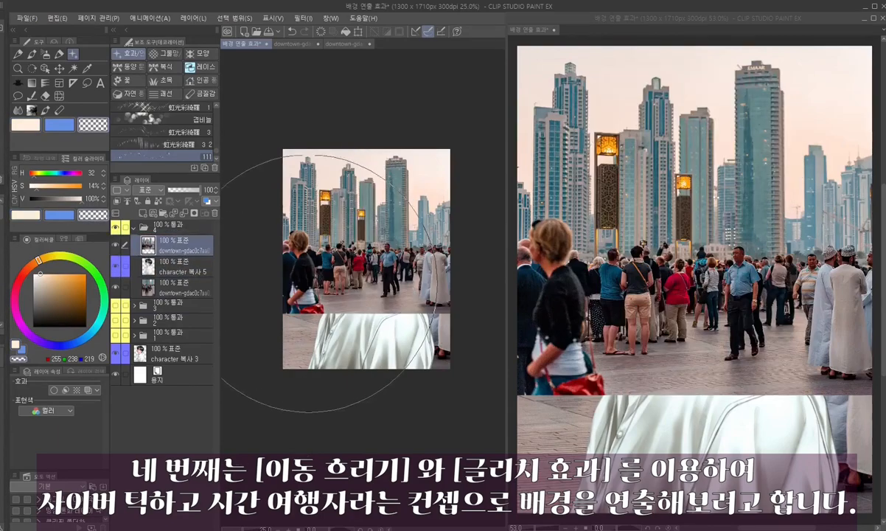
{"action": "key", "text": "b"}
{"action": "key", "text": "m"}
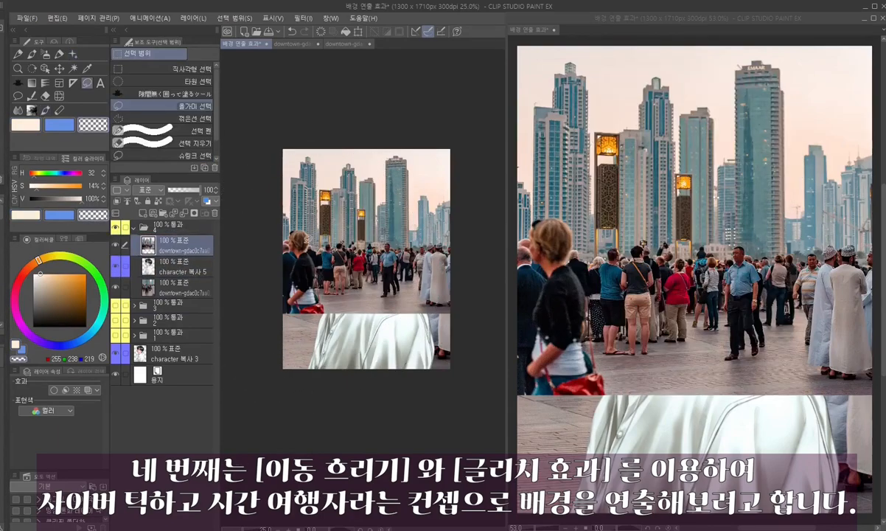
{"action": "mouse_move", "coordinate": [288, 236]}
{"action": "left_mouse_down"}
{"action": "mouse_move", "coordinate": [293, 307]}
{"action": "mouse_move", "coordinate": [329, 321]}
{"action": "left_mouse_up"}
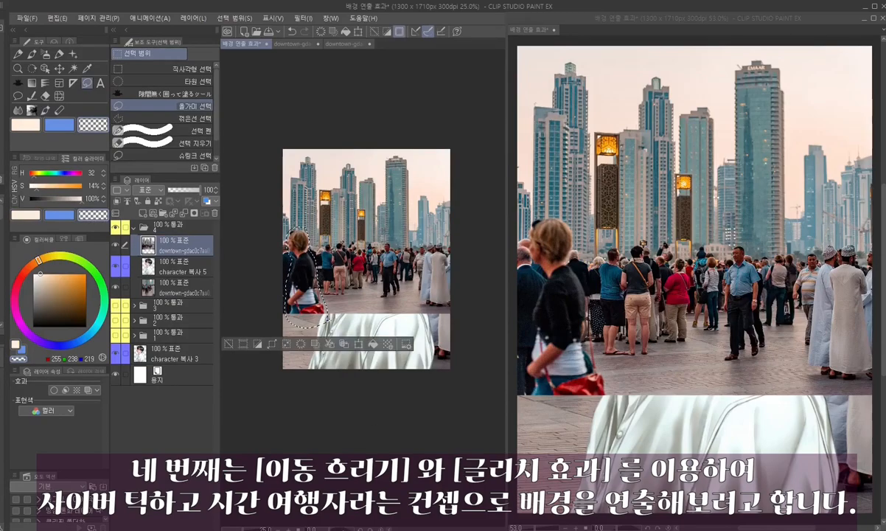
{"action": "key", "text": "ctrl+c"}
{"action": "key", "text": "ctrl+v"}
{"action": "key", "text": "ctrl+d"}
{"action": "key", "text": "k"}
{"action": "left_click_drag", "start_coordinate": [332, 288], "coordinate": [362, 263]}
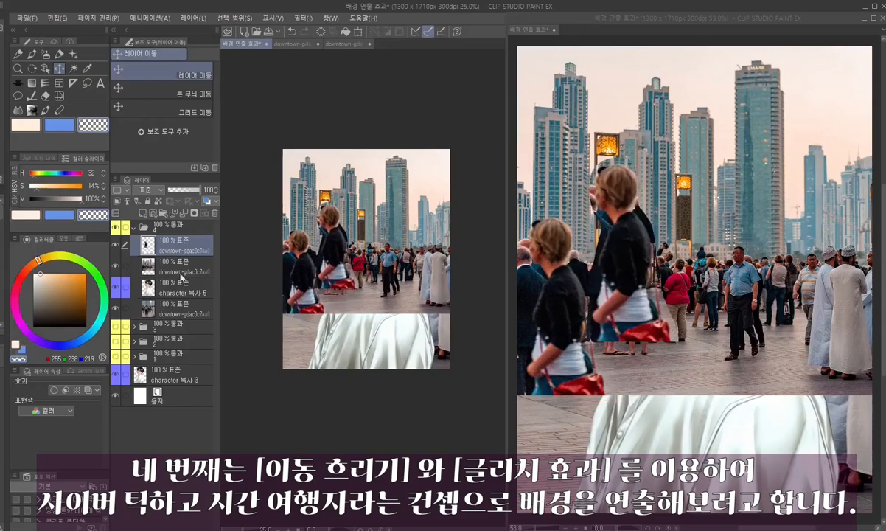
- Shift the downtown photo, lasso-copy the standing couple onto a new layer, and delete the photo layer
{"action": "left_click", "coordinate": [186, 272]}
{"action": "left_click_drag", "start_coordinate": [391, 301], "coordinate": [282, 320]}
{"action": "key", "text": "m"}
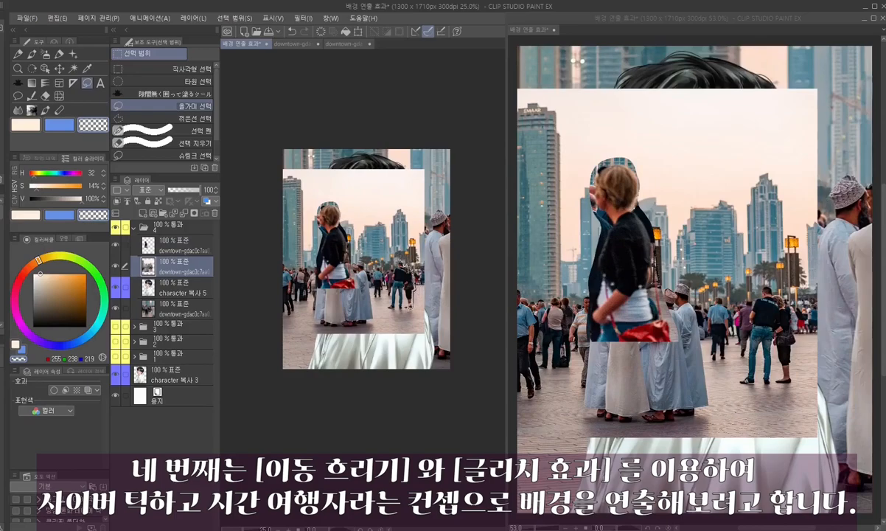
{"action": "mouse_move", "coordinate": [368, 278]}
{"action": "left_mouse_down"}
{"action": "mouse_move", "coordinate": [370, 255]}
{"action": "mouse_move", "coordinate": [385, 259]}
{"action": "left_mouse_up"}
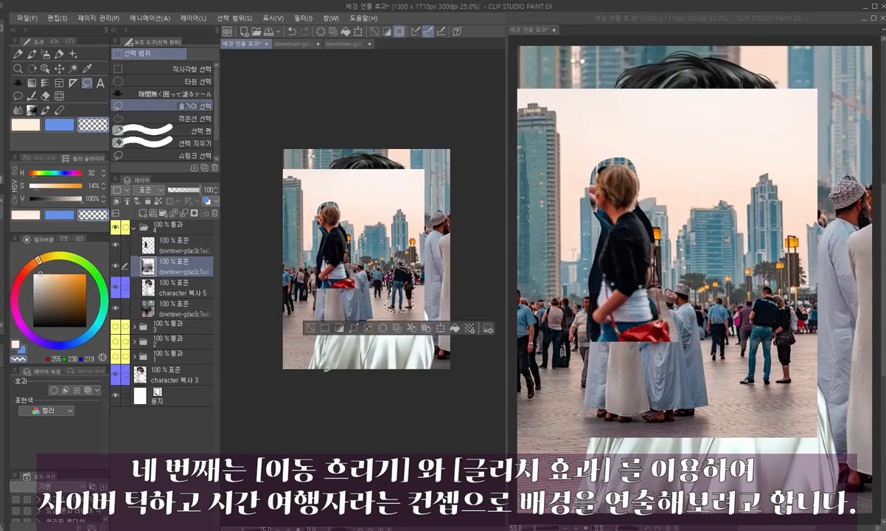
{"action": "key", "text": "ctrl+c"}
{"action": "key", "text": "ctrl+v"}
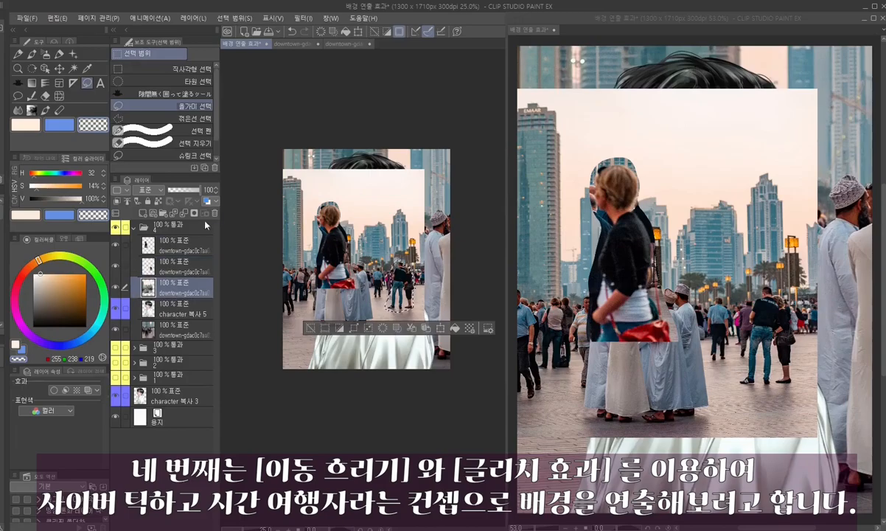
{"action": "left_click", "coordinate": [215, 214]}
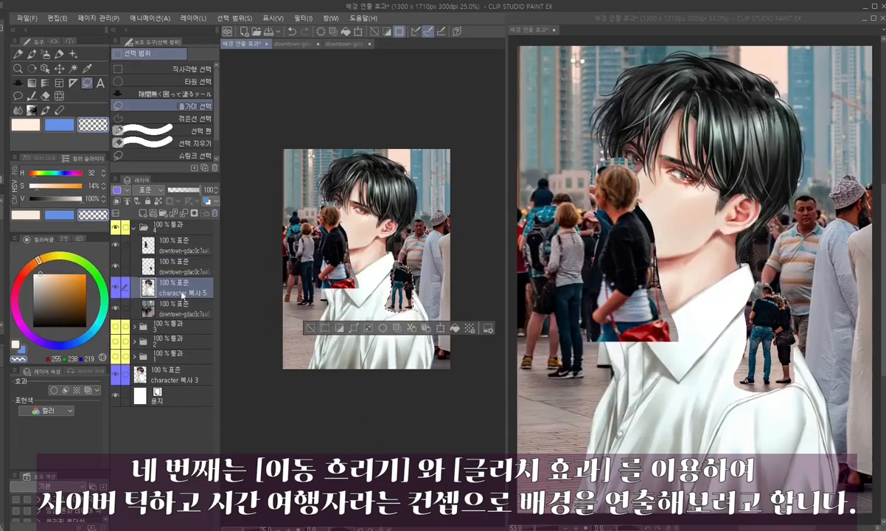
- Enlarge both people cutouts together until the woman in black fills the left foreground of the canvas
{"action": "left_click", "coordinate": [246, 336]}
{"action": "left_click", "coordinate": [212, 263]}
{"action": "key", "text": "ctrl+t"}
{"action": "left_click_drag", "start_coordinate": [365, 312], "coordinate": [365, 528]}
{"action": "left_click_drag", "start_coordinate": [362, 203], "coordinate": [366, 102]}
{"action": "left_click_drag", "start_coordinate": [377, 360], "coordinate": [402, 406]}
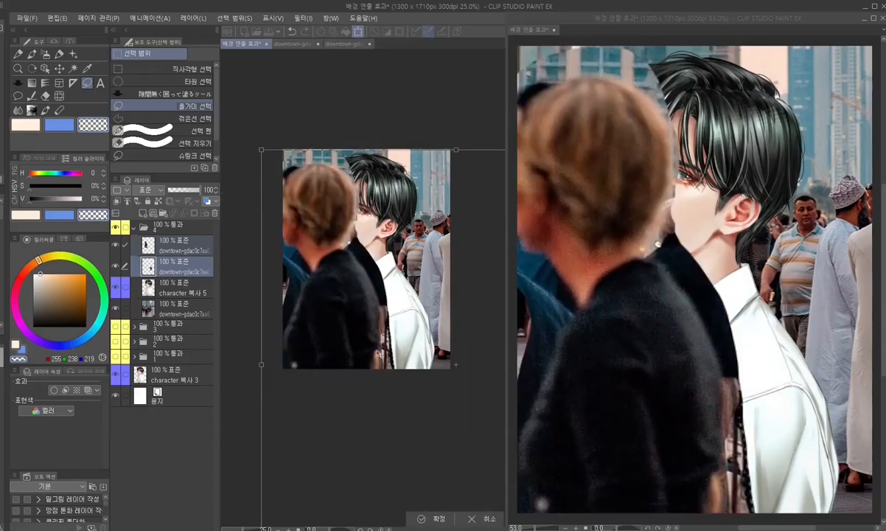
{"action": "left_click_drag", "start_coordinate": [452, 150], "coordinate": [449, 103]}
{"action": "left_click_drag", "start_coordinate": [340, 336], "coordinate": [350, 382]}
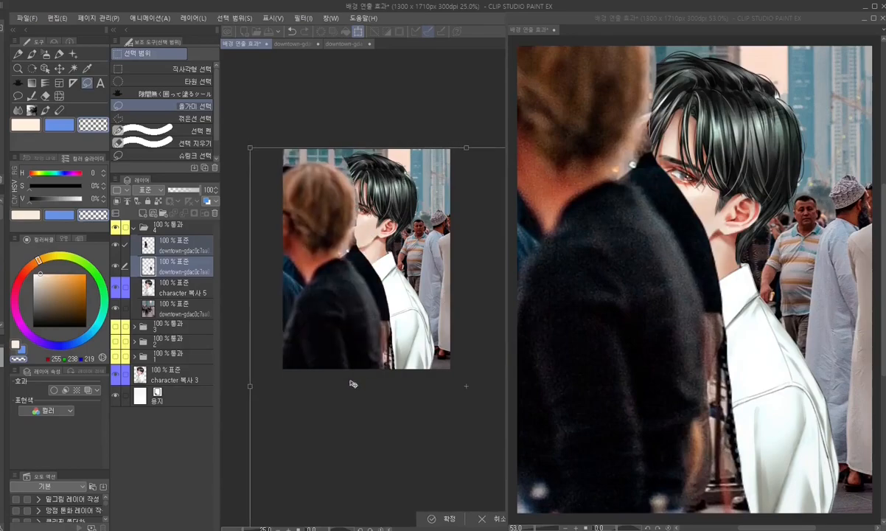
{"action": "left_click_drag", "start_coordinate": [466, 148], "coordinate": [466, 119]}
{"action": "left_click_drag", "start_coordinate": [331, 346], "coordinate": [332, 372]}
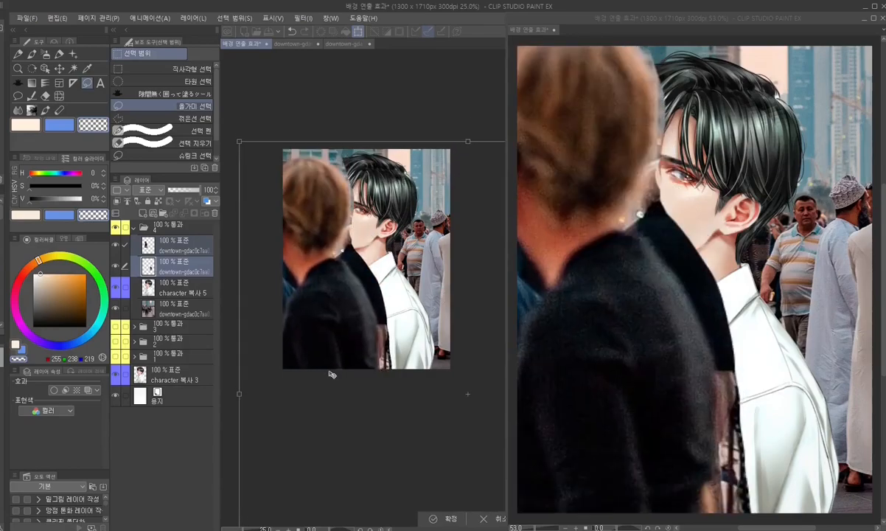
{"action": "key", "text": "Return"}
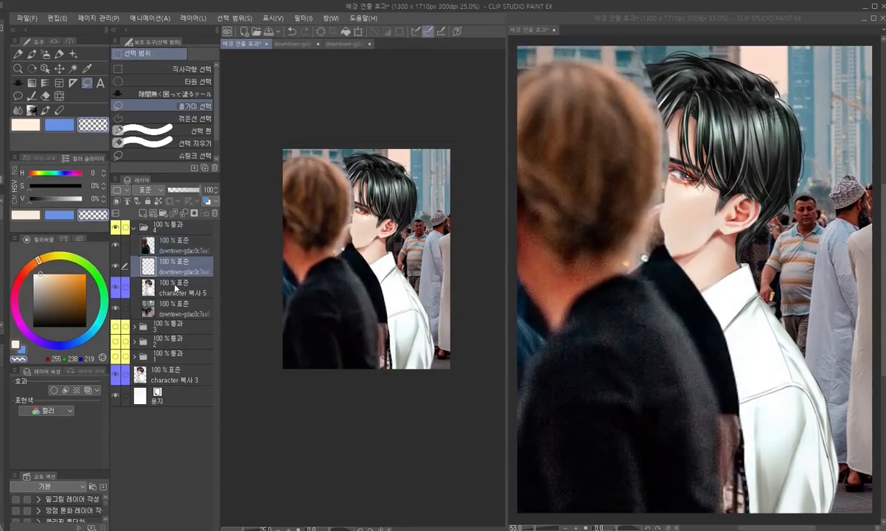
- Bring the couple cutout into the canvas and enlarge it to foreground scale behind the woman in black
{"action": "key", "text": "k"}
{"action": "left_click_drag", "start_coordinate": [410, 341], "coordinate": [267, 170]}
{"action": "key", "text": "ctrl+t"}
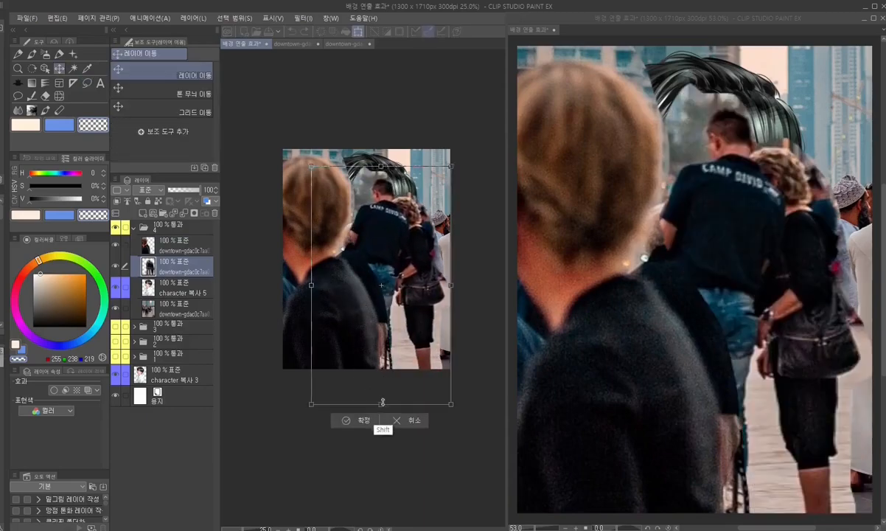
{"action": "left_click_drag", "start_coordinate": [381, 406], "coordinate": [381, 528]}
{"action": "left_click_drag", "start_coordinate": [381, 166], "coordinate": [380, 92]}
{"action": "left_click_drag", "start_coordinate": [253, 311], "coordinate": [194, 307]}
{"action": "left_click_drag", "start_coordinate": [362, 323], "coordinate": [323, 398]}
{"action": "left_click_drag", "start_coordinate": [491, 386], "coordinate": [514, 387]}
{"action": "left_click_drag", "start_coordinate": [401, 429], "coordinate": [384, 444]}
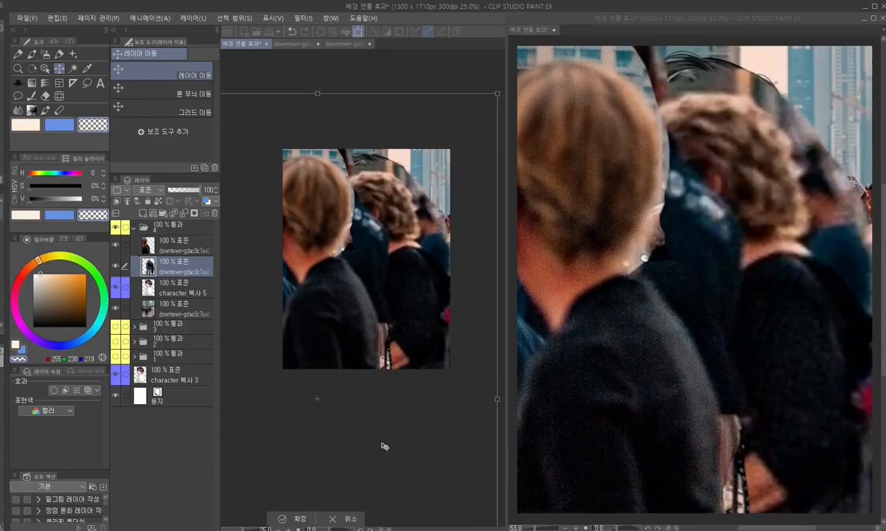
{"action": "left_click", "coordinate": [300, 522]}
- Reposition the cutout of the woman in black and erase the leftover background around her head
{"action": "key", "text": "alt+]"}
{"action": "key", "text": "ctrl+t"}
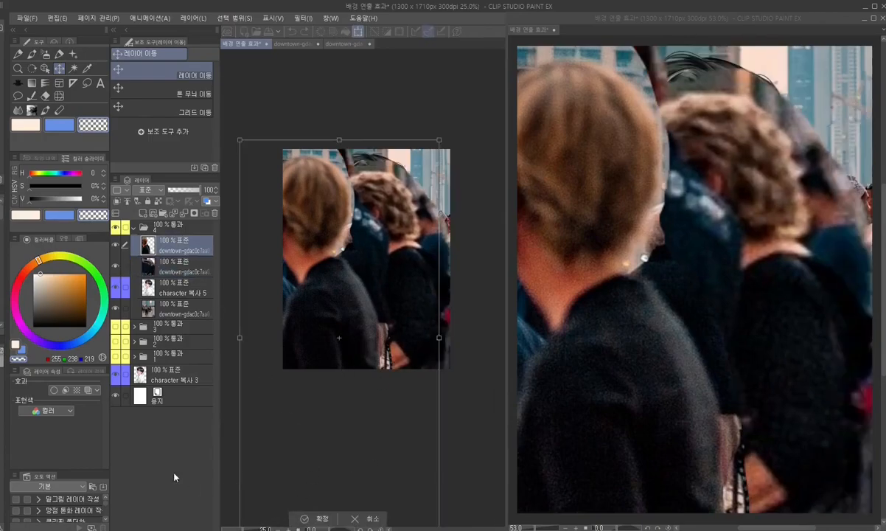
{"action": "left_click", "coordinate": [329, 520]}
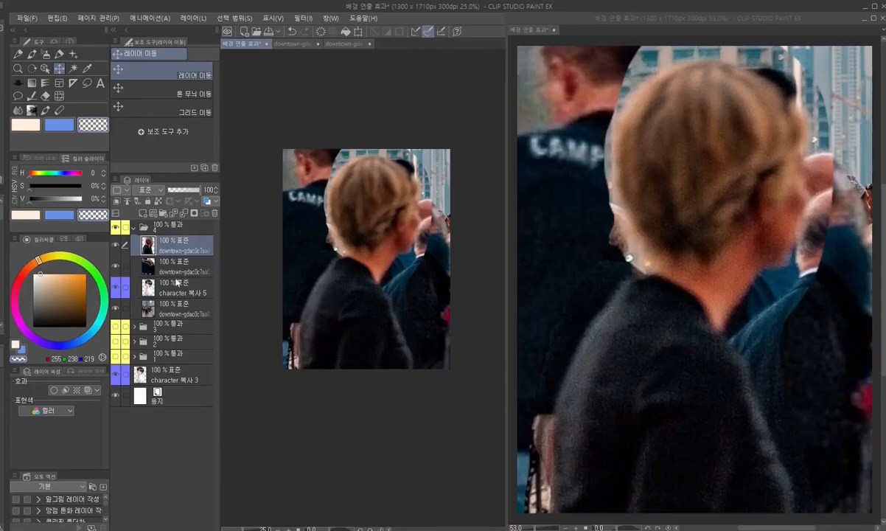
{"action": "key", "text": "m"}
{"action": "left_click_drag", "start_coordinate": [330, 195], "coordinate": [370, 71]}
{"action": "key", "text": "Delete"}
{"action": "key", "text": "ctrl+d"}
{"action": "mouse_move", "coordinate": [326, 193]}
{"action": "left_mouse_down"}
{"action": "mouse_move", "coordinate": [328, 230]}
{"action": "mouse_move", "coordinate": [312, 214]}
{"action": "left_mouse_up"}
{"action": "key", "text": "Delete"}
{"action": "key", "text": "ctrl+d"}
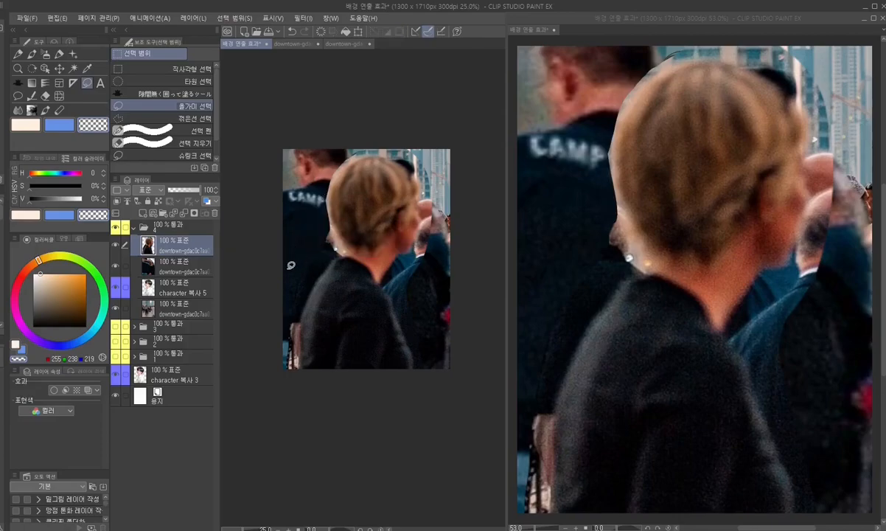
- Place the woman in black on the right side of the character and the couple cutout on the left side
{"action": "key", "text": "k"}
{"action": "left_click_drag", "start_coordinate": [350, 361], "coordinate": [399, 358]}
{"action": "left_click", "coordinate": [155, 264]}
{"action": "left_click_drag", "start_coordinate": [310, 251], "coordinate": [272, 319]}
- Trim the unwanted areas around the curly-haired woman in the couple cutout, hiding the other cutout to reach them
{"action": "key", "text": "m"}
{"action": "mouse_move", "coordinate": [269, 183]}
{"action": "left_mouse_down"}
{"action": "mouse_move", "coordinate": [264, 177]}
{"action": "mouse_move", "coordinate": [303, 181]}
{"action": "mouse_move", "coordinate": [318, 225]}
{"action": "mouse_move", "coordinate": [354, 281]}
{"action": "mouse_move", "coordinate": [284, 284]}
{"action": "left_mouse_up"}
{"action": "key", "text": "Delete"}
{"action": "key", "text": "ctrl+d"}
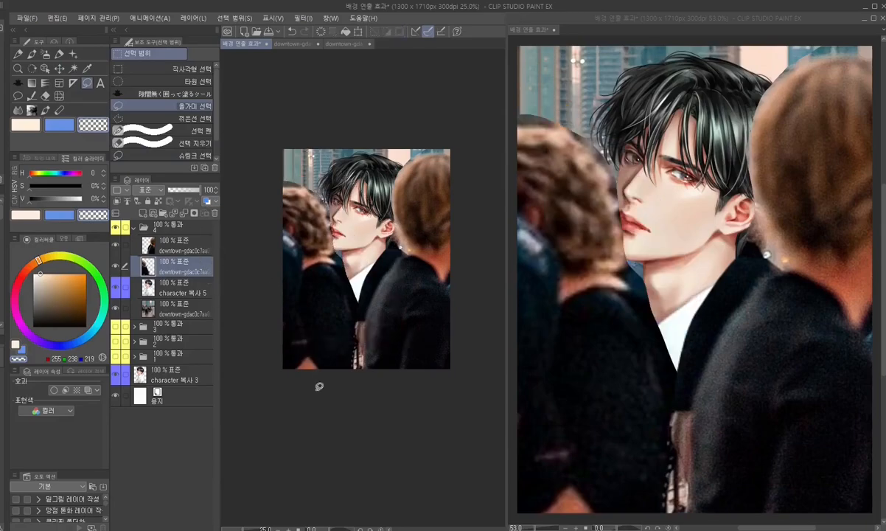
{"action": "left_click", "coordinate": [116, 248]}
{"action": "mouse_move", "coordinate": [399, 358]}
{"action": "left_mouse_down"}
{"action": "mouse_move", "coordinate": [404, 302]}
{"action": "mouse_move", "coordinate": [382, 368]}
{"action": "mouse_move", "coordinate": [407, 317]}
{"action": "left_mouse_up"}
{"action": "left_click", "coordinate": [368, 384]}
{"action": "key", "text": "ctrl+d"}
{"action": "key", "text": "Delete"}
{"action": "key", "text": "ctrl+d"}
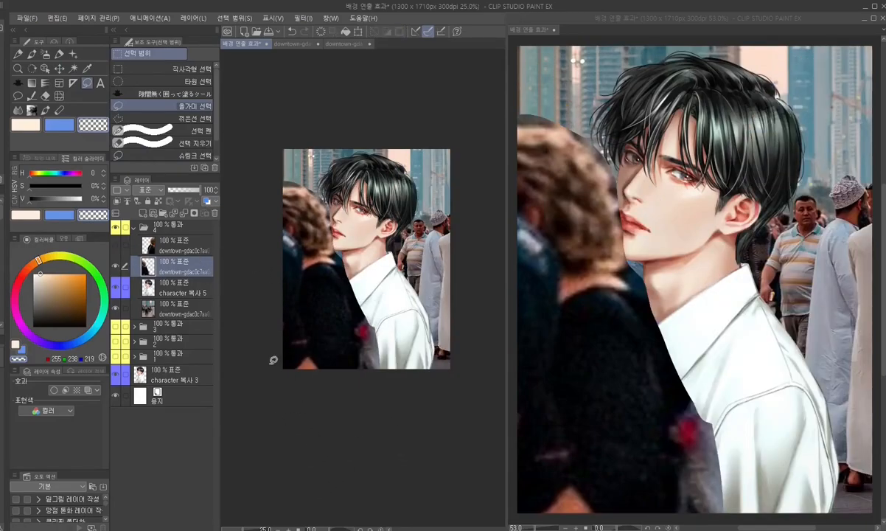
- Shift the curly-haired woman's cutout further left, and show the other woman's cutout again and shift it further right
{"action": "left_click", "coordinate": [168, 249]}
{"action": "key", "text": "k"}
{"action": "mouse_move", "coordinate": [326, 348]}
{"action": "left_mouse_down"}
{"action": "mouse_move", "coordinate": [314, 341]}
{"action": "mouse_move", "coordinate": [315, 361]}
{"action": "mouse_move", "coordinate": [310, 347]}
{"action": "left_mouse_up"}
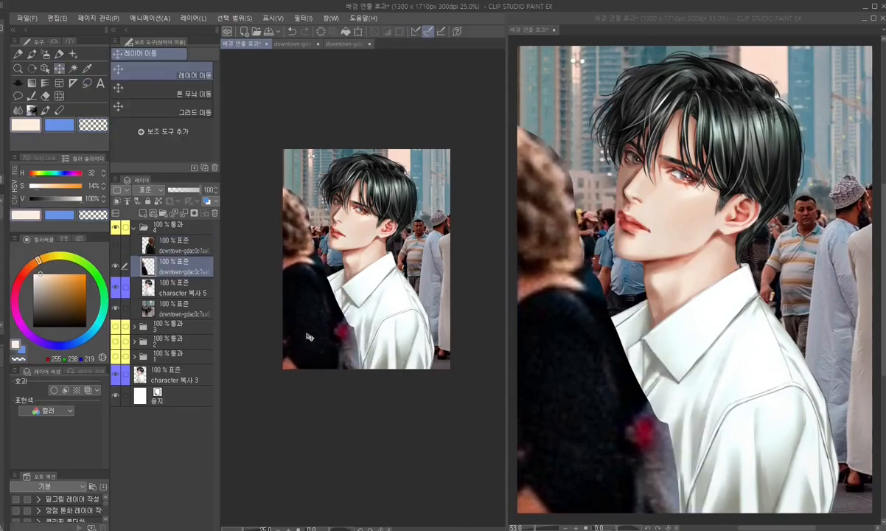
{"action": "left_click", "coordinate": [116, 245]}
{"action": "left_click", "coordinate": [183, 250]}
{"action": "key", "text": "c"}
{"action": "left_click_drag", "start_coordinate": [376, 343], "coordinate": [419, 363]}
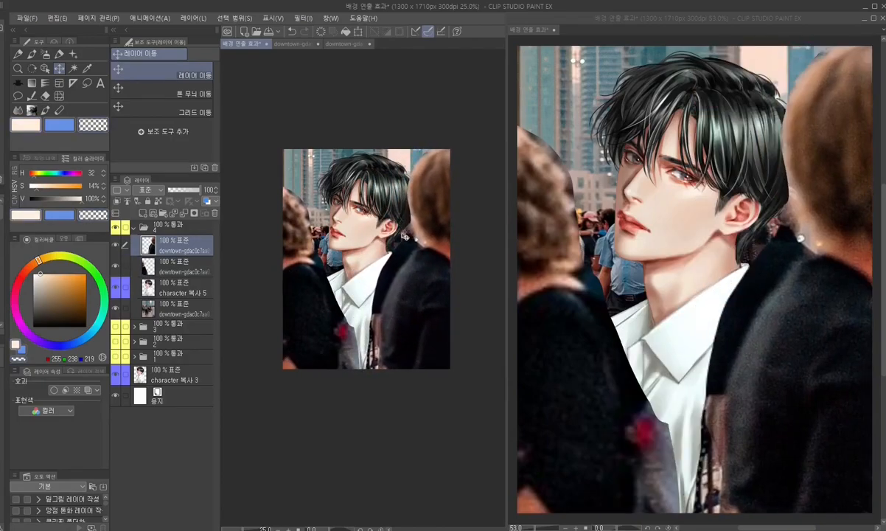
- Trim the inner edges of both foreground women cutouts beside the character's shirt and hide the two layers
{"action": "key", "text": "m"}
{"action": "mouse_move", "coordinate": [407, 217]}
{"action": "left_mouse_down"}
{"action": "mouse_move", "coordinate": [378, 339]}
{"action": "mouse_move", "coordinate": [360, 365]}
{"action": "mouse_move", "coordinate": [369, 383]}
{"action": "left_mouse_up"}
{"action": "key", "text": "ctrl+d"}
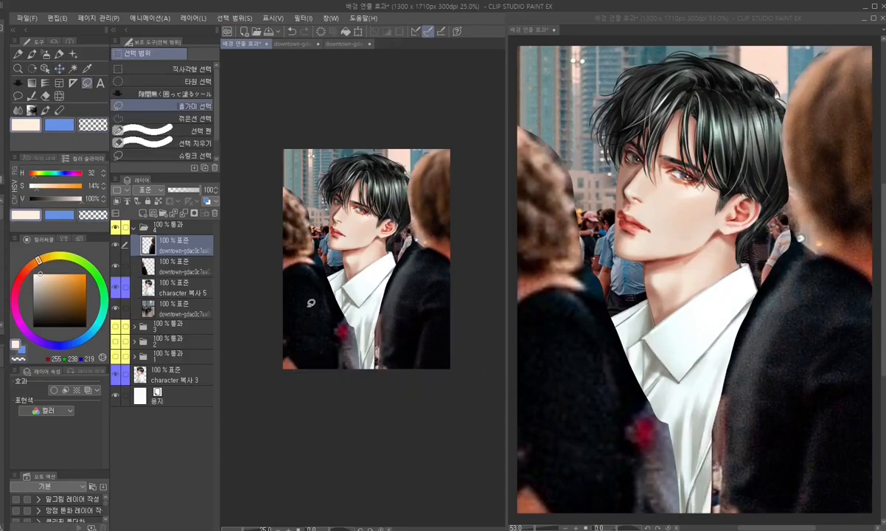
{"action": "left_click", "coordinate": [164, 266]}
{"action": "left_click_drag", "start_coordinate": [351, 320], "coordinate": [366, 373]}
{"action": "key", "text": "Delete"}
{"action": "key", "text": "ctrl+d"}
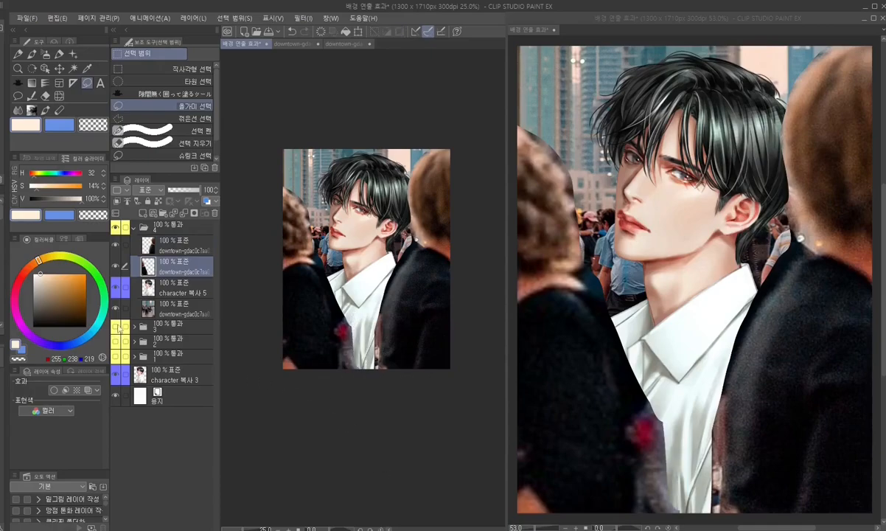
{"action": "left_click", "coordinate": [115, 245]}
{"action": "left_click", "coordinate": [115, 266]}
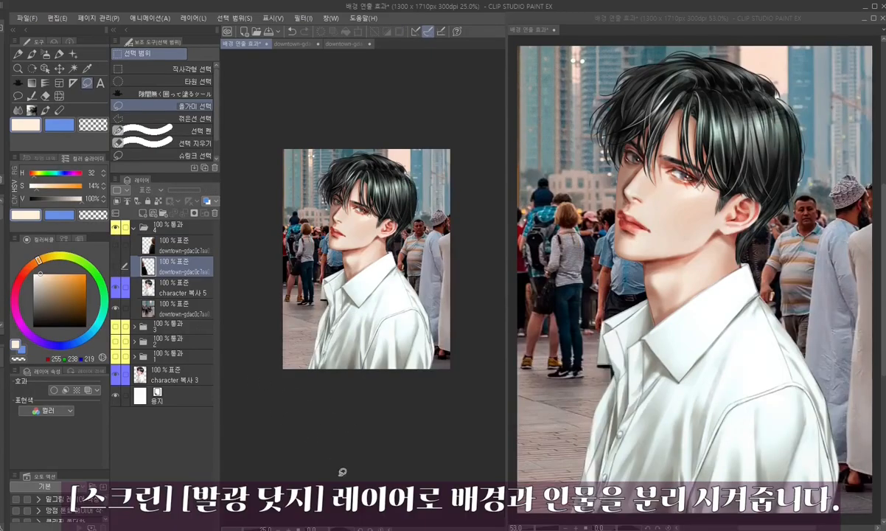
- Duplicate the remaining downtown background photo layer and set the copy's blending mode to Screen
{"action": "left_click", "coordinate": [179, 301]}
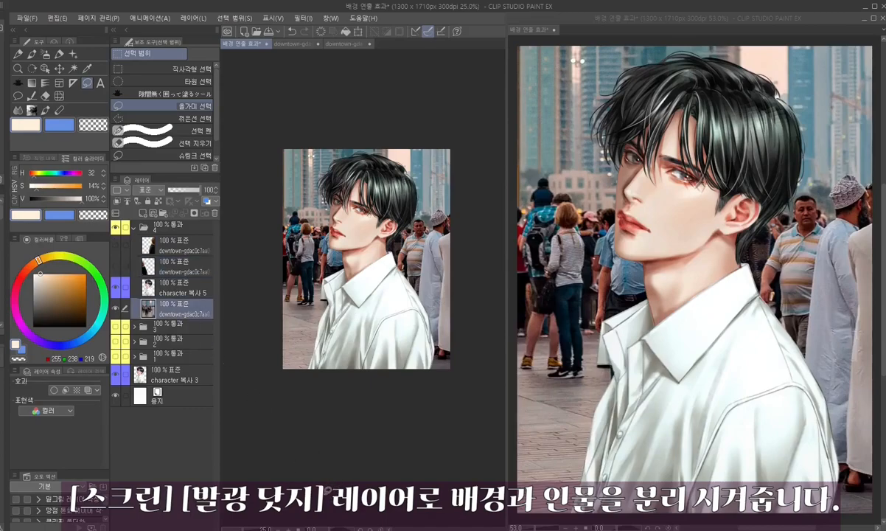
{"action": "key", "text": "ctrl+v"}
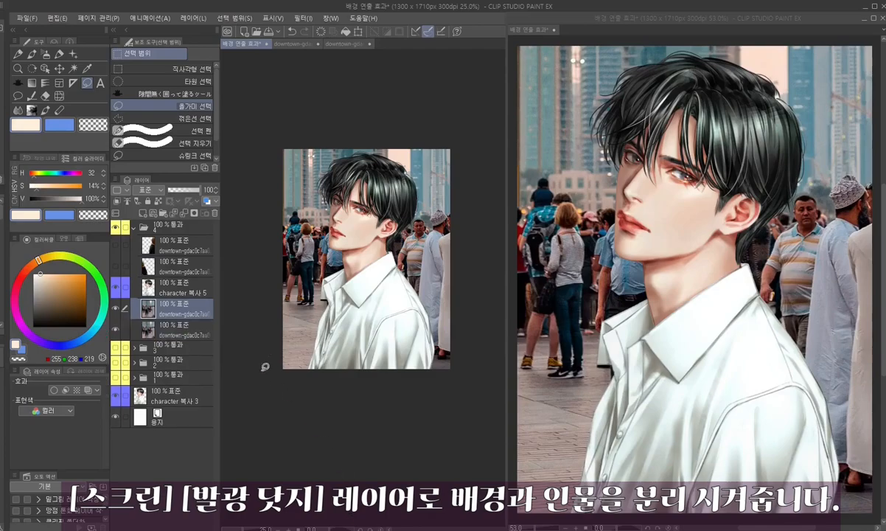
{"action": "left_click", "coordinate": [147, 190]}
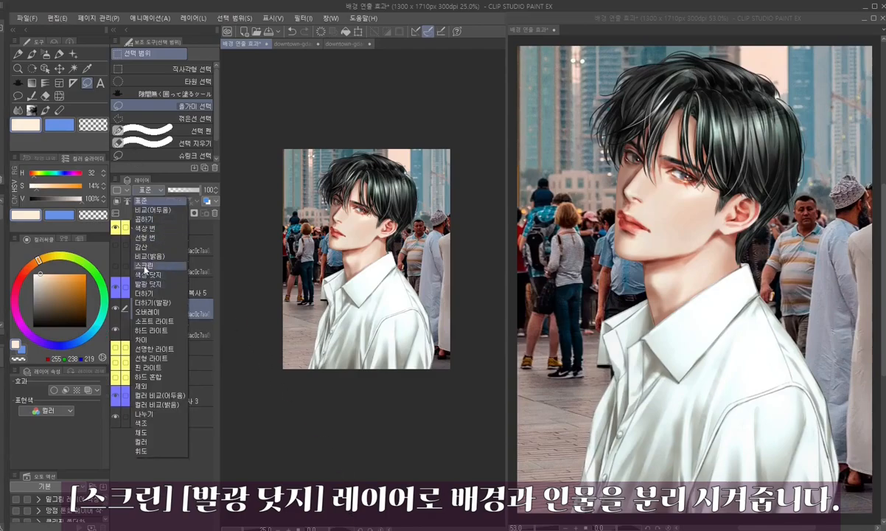
{"action": "left_click", "coordinate": [148, 250]}
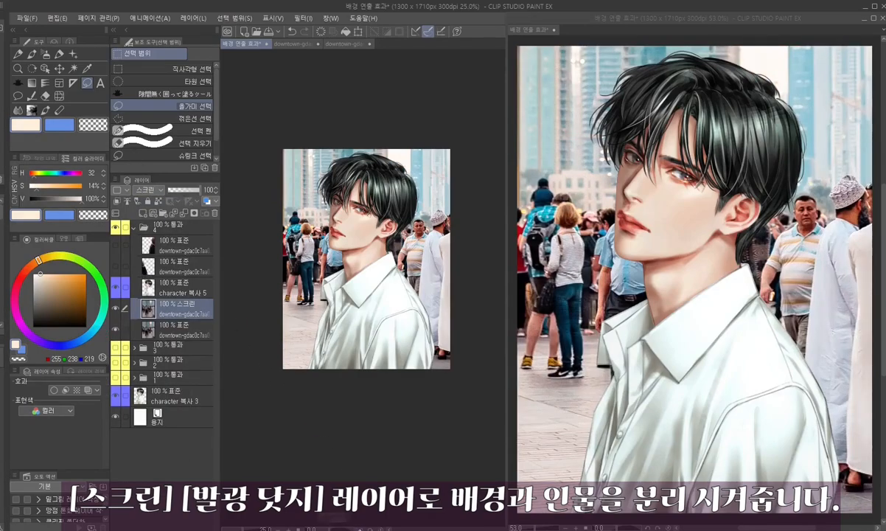
- Add a layer mask to the Screen copy and brush away its brightening around the canvas's outer edges
{"action": "left_click", "coordinate": [194, 214]}
{"action": "key", "text": "b"}
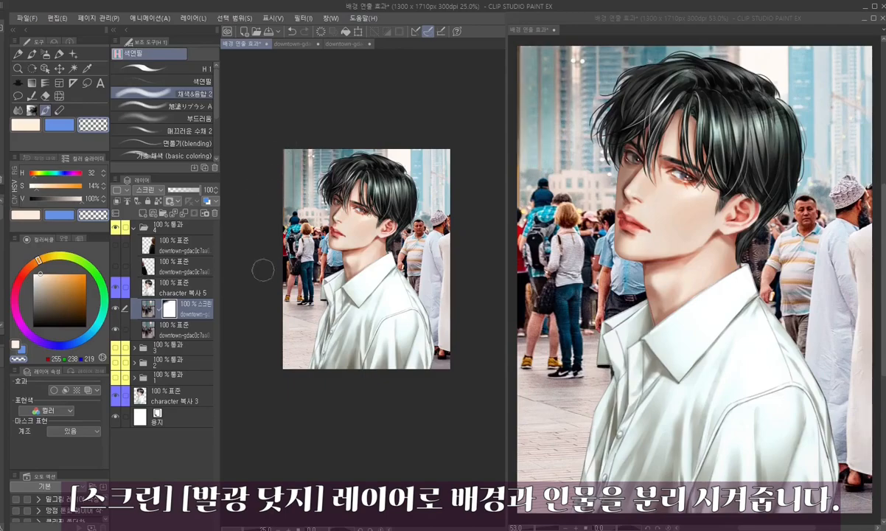
{"action": "mouse_move", "coordinate": [438, 180]}
{"action": "left_mouse_down"}
{"action": "mouse_move", "coordinate": [476, 280]}
{"action": "mouse_move", "coordinate": [473, 334]}
{"action": "left_mouse_up"}
{"action": "left_click_drag", "start_coordinate": [456, 166], "coordinate": [414, 131]}
{"action": "key", "text": "c"}
{"action": "left_click_drag", "start_coordinate": [339, 160], "coordinate": [304, 172]}
{"action": "left_click_drag", "start_coordinate": [394, 153], "coordinate": [411, 221]}
{"action": "key", "text": "c"}
{"action": "left_click_drag", "start_coordinate": [275, 301], "coordinate": [279, 357]}
{"action": "left_click_drag", "start_coordinate": [450, 299], "coordinate": [451, 356]}
{"action": "key", "text": "c"}
{"action": "mouse_move", "coordinate": [322, 175]}
{"action": "left_mouse_down"}
{"action": "mouse_move", "coordinate": [302, 147]}
{"action": "mouse_move", "coordinate": [341, 153]}
{"action": "mouse_move", "coordinate": [362, 137]}
{"action": "left_mouse_up"}
{"action": "key", "text": "c"}
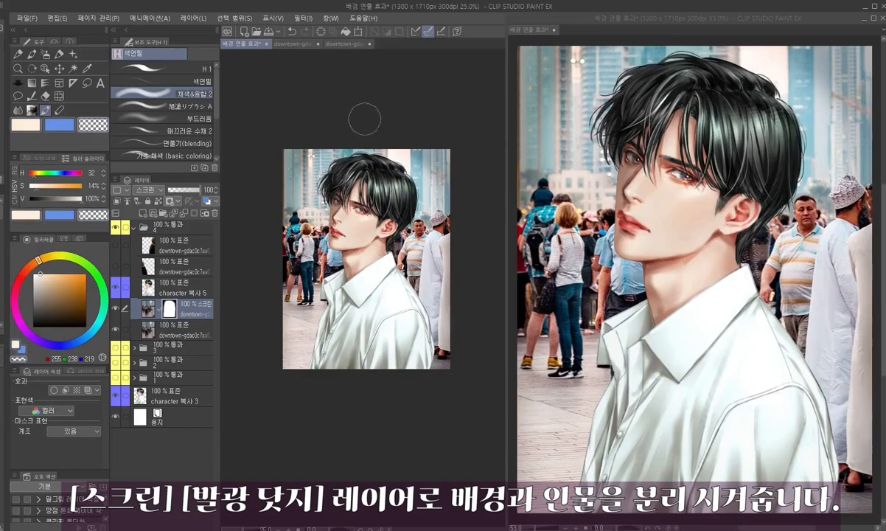
{"action": "key", "text": "c"}
- Merge the masked Screen copy with the original downtown background photo layer
{"action": "left_click", "coordinate": [192, 330], "text": "ctrl"}
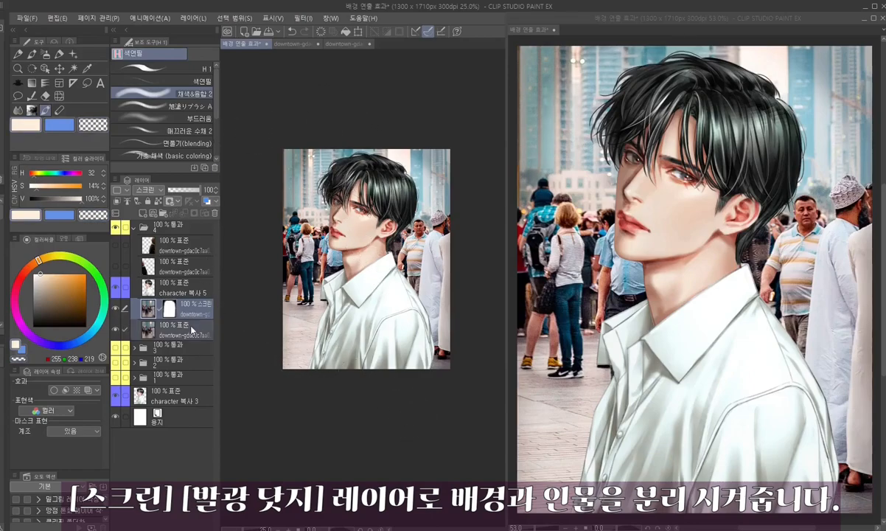
{"action": "right_click", "coordinate": [181, 311]}
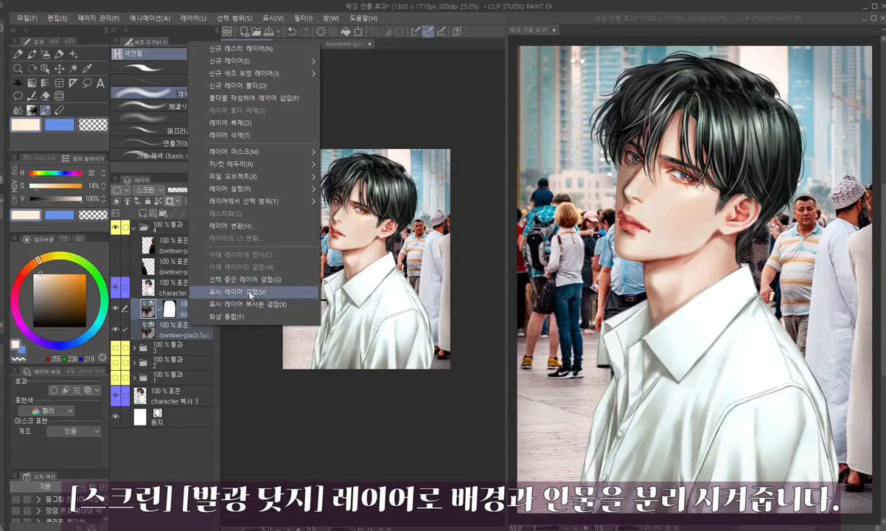
{"action": "left_click", "coordinate": [236, 276]}
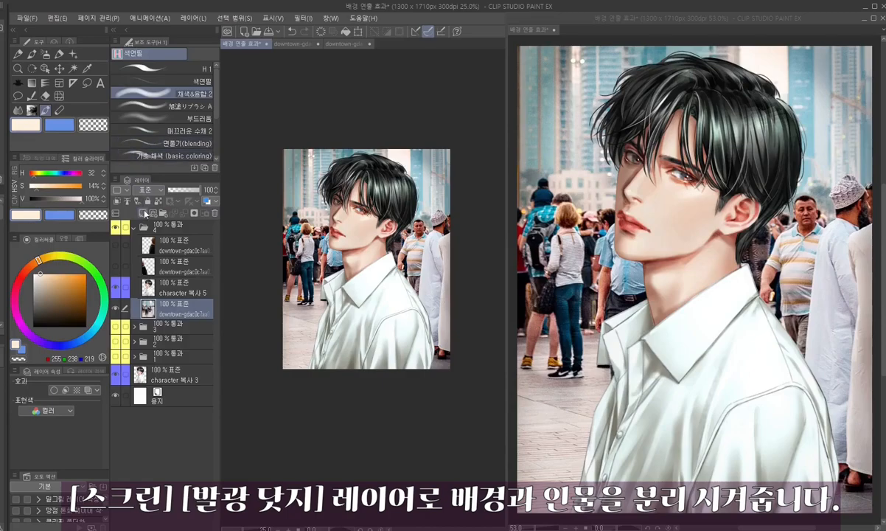
- Add a new raster layer above the merged background photo and set it to Screen
{"action": "left_click", "coordinate": [144, 213]}
{"action": "left_click", "coordinate": [148, 191]}
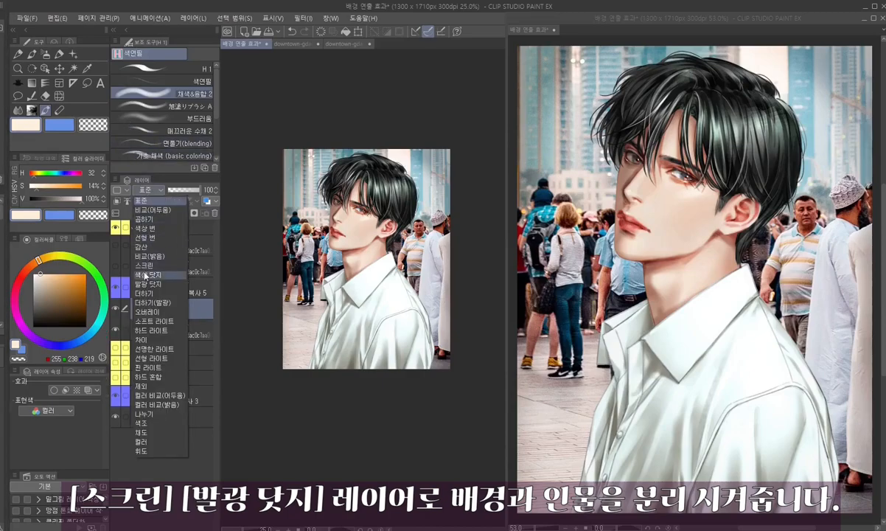
{"action": "left_click", "coordinate": [143, 267]}
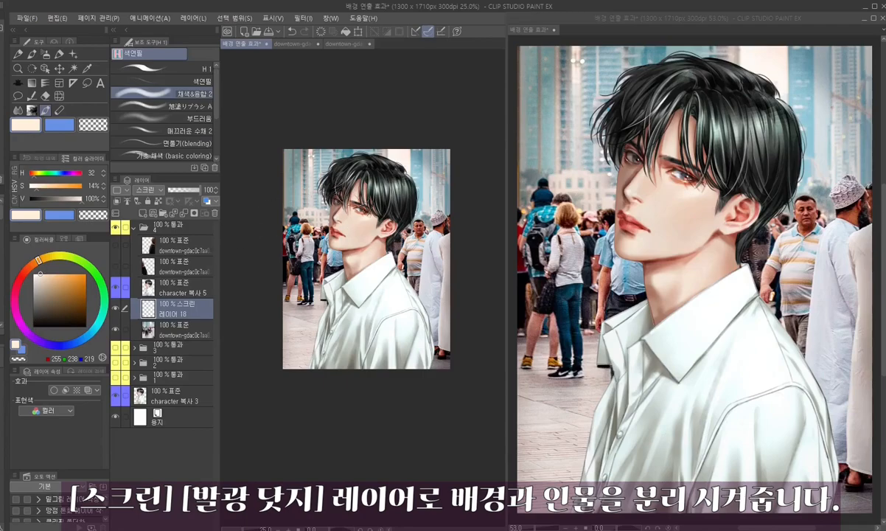
- Brush soft pale pink light around the character on the Screen layer and sample a muted blue from the city background
{"action": "left_click", "coordinate": [388, 175], "text": "alt"}
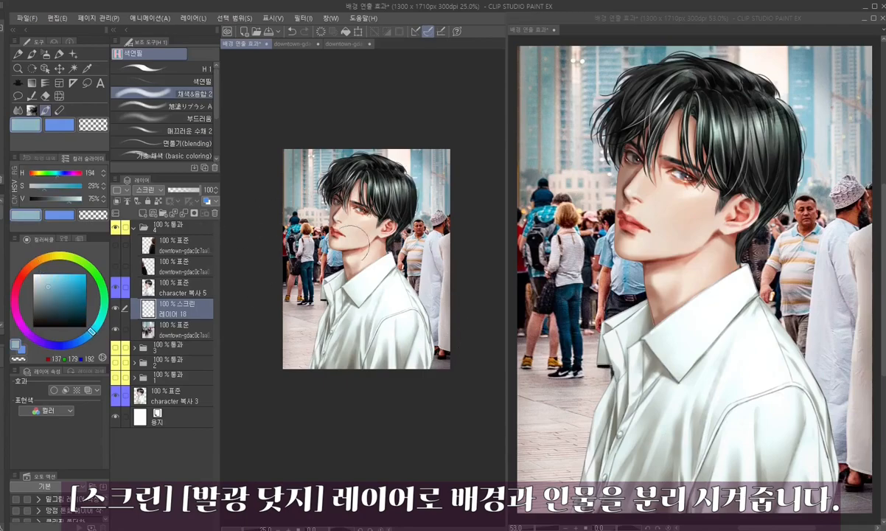
{"action": "left_click", "coordinate": [28, 305]}
{"action": "left_click", "coordinate": [48, 274]}
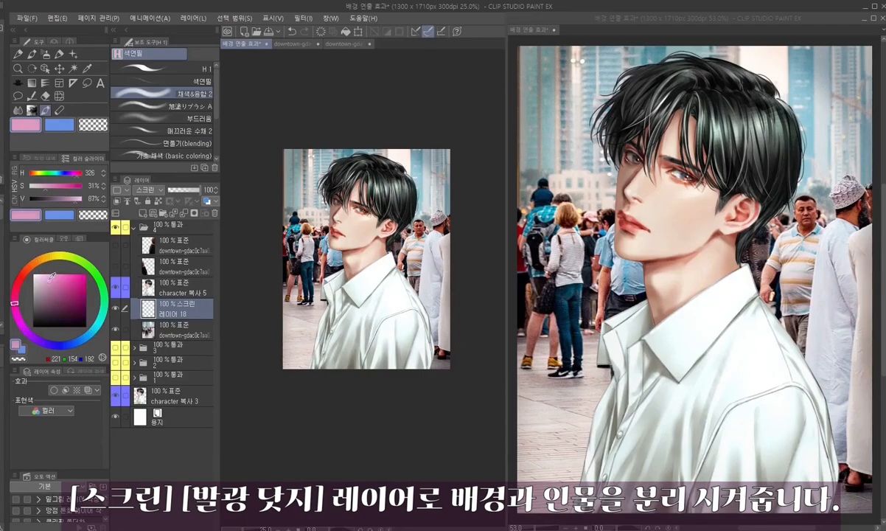
{"action": "left_click", "coordinate": [48, 273]}
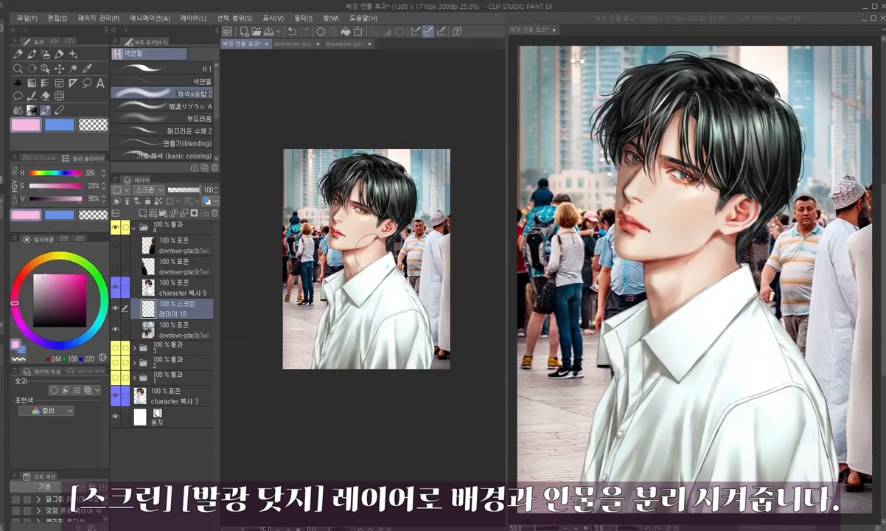
{"action": "left_click_drag", "start_coordinate": [400, 234], "coordinate": [404, 260]}
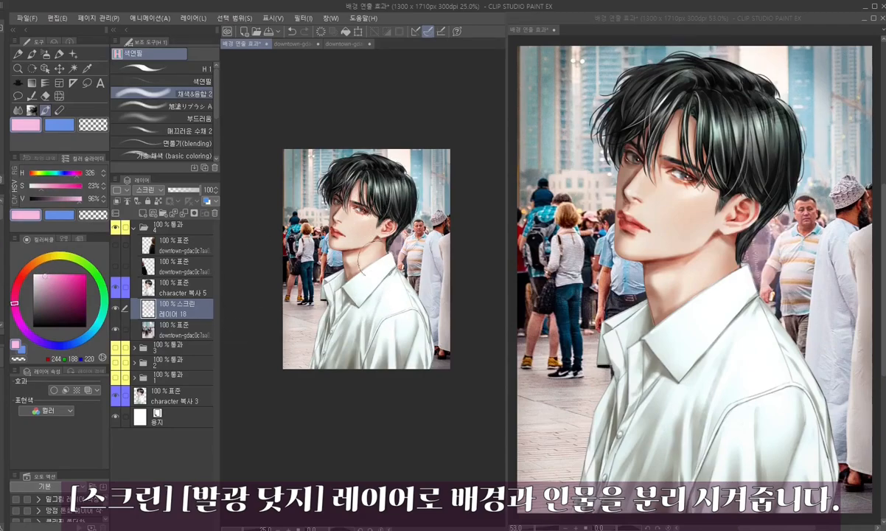
{"action": "mouse_move", "coordinate": [312, 212]}
{"action": "left_mouse_down"}
{"action": "mouse_move", "coordinate": [319, 210]}
{"action": "mouse_move", "coordinate": [310, 227]}
{"action": "mouse_move", "coordinate": [324, 270]}
{"action": "left_mouse_up"}
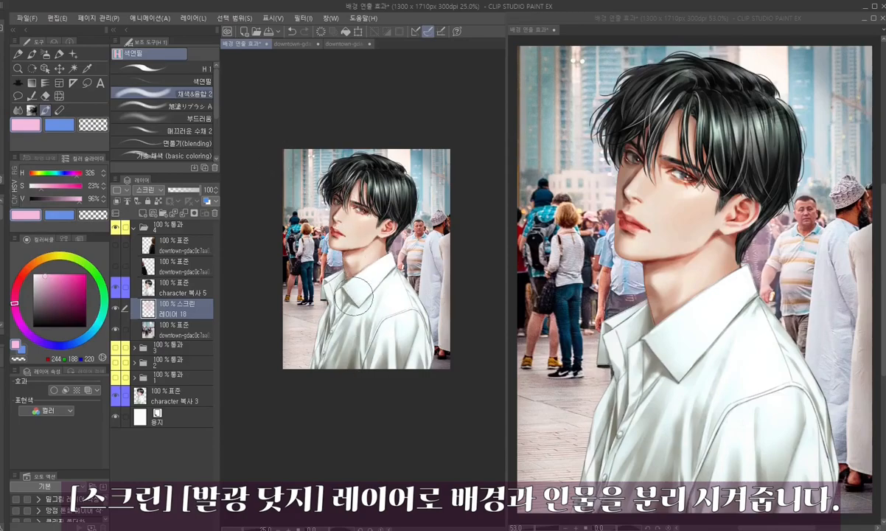
{"action": "left_click", "coordinate": [325, 152], "text": "alt"}
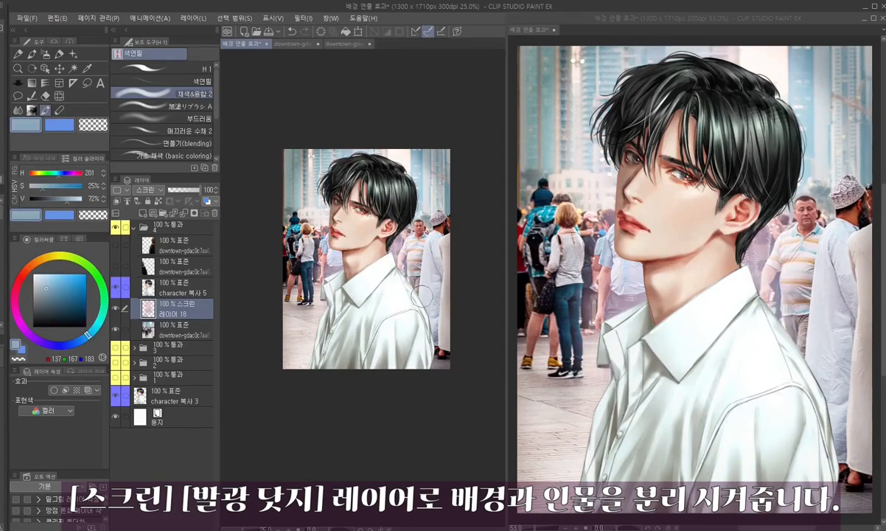
- Raise the Screen layer's luminosity to 20 with the Hue/Saturation/Luminosity adjustment
{"action": "key", "text": "ctrl+u"}
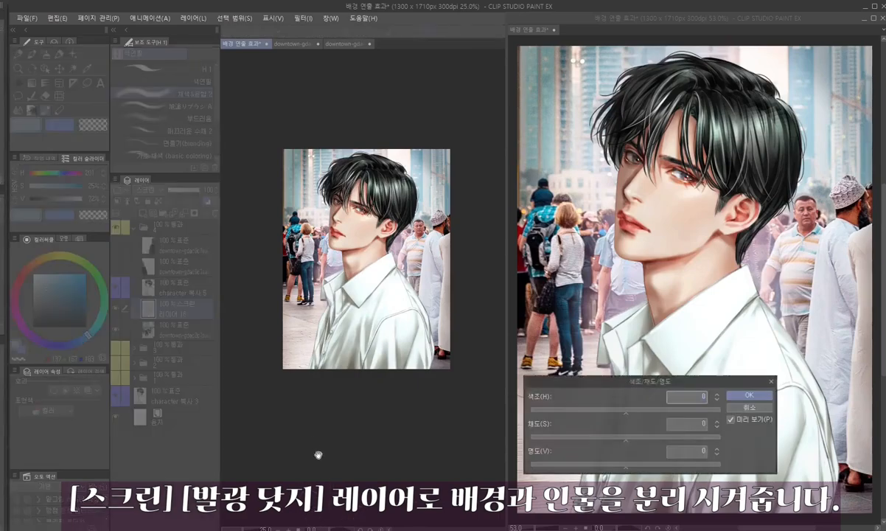
{"action": "left_click", "coordinate": [643, 468]}
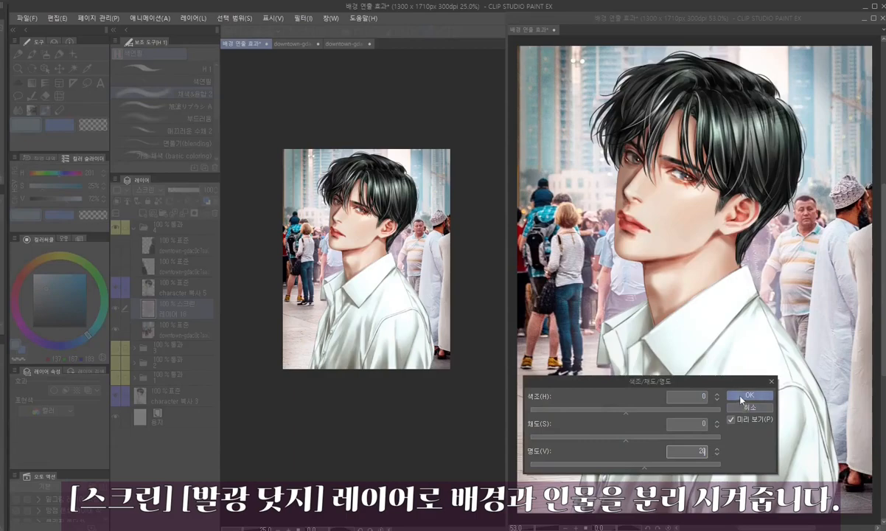
{"action": "left_click", "coordinate": [749, 396]}
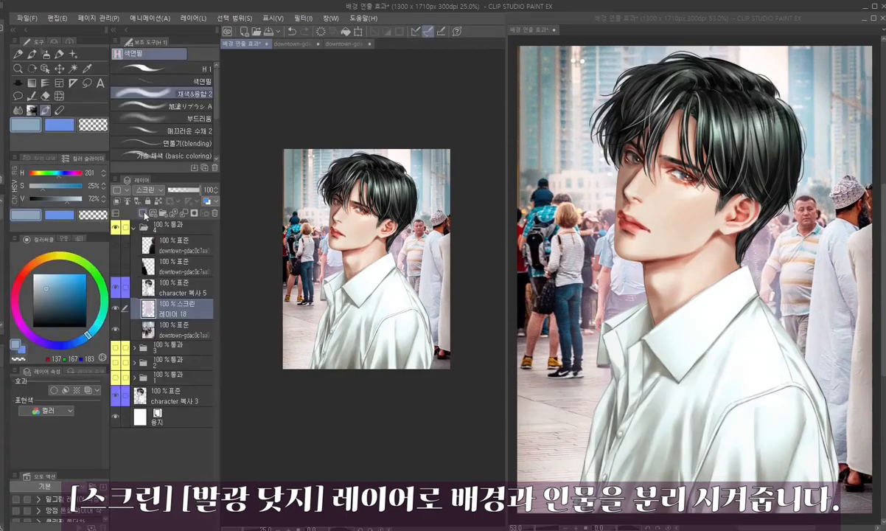
- Add a new raster layer above the Screen layer and set its blending mode to Glow dodge
{"action": "left_click", "coordinate": [143, 213]}
{"action": "left_click", "coordinate": [147, 189]}
{"action": "left_click", "coordinate": [158, 276]}
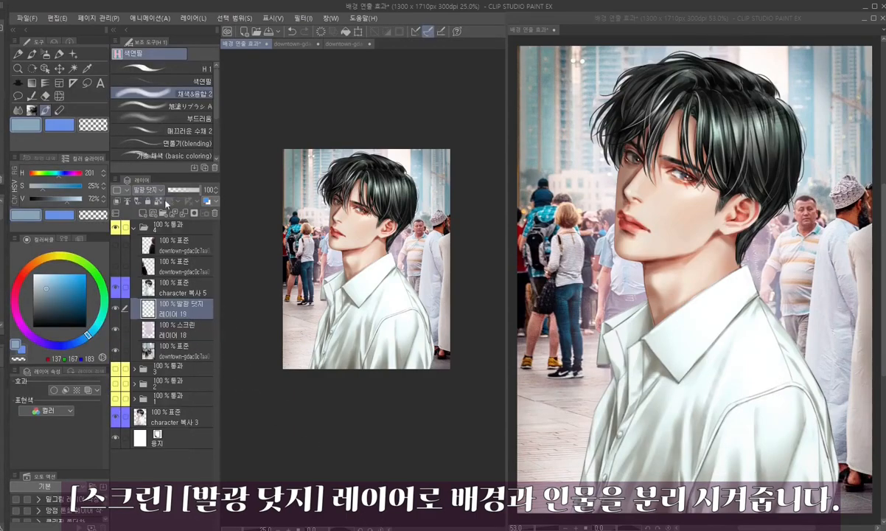
- Brush light blue glow around the character's head, shoulders and sides on the Glow dodge layer
{"action": "left_click_drag", "start_coordinate": [319, 444], "coordinate": [317, 444]}
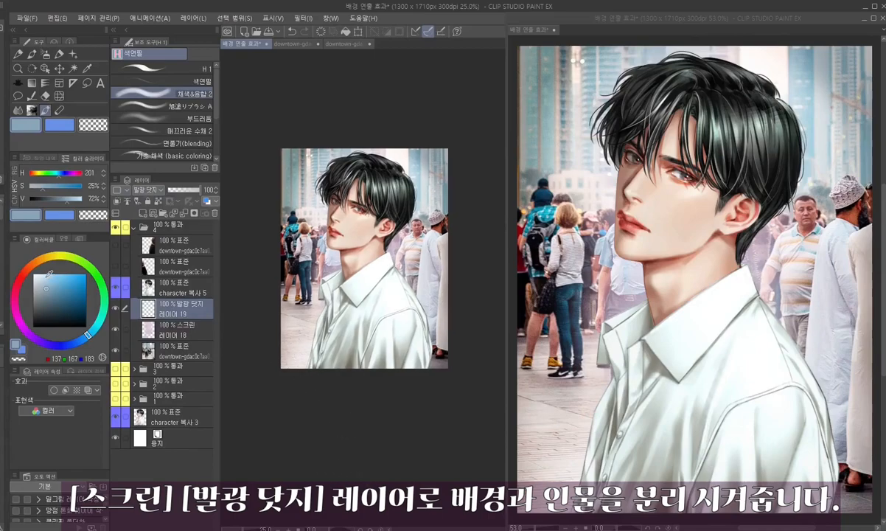
{"action": "left_click", "coordinate": [46, 279]}
{"action": "mouse_move", "coordinate": [379, 156]}
{"action": "left_mouse_down"}
{"action": "mouse_move", "coordinate": [408, 186]}
{"action": "mouse_move", "coordinate": [385, 248]}
{"action": "mouse_move", "coordinate": [417, 299]}
{"action": "left_mouse_up"}
{"action": "mouse_move", "coordinate": [364, 161]}
{"action": "left_mouse_down"}
{"action": "mouse_move", "coordinate": [324, 156]}
{"action": "mouse_move", "coordinate": [299, 185]}
{"action": "left_mouse_up"}
{"action": "mouse_move", "coordinate": [324, 227]}
{"action": "left_mouse_down"}
{"action": "mouse_move", "coordinate": [329, 263]}
{"action": "mouse_move", "coordinate": [311, 259]}
{"action": "left_mouse_up"}
{"action": "left_click_drag", "start_coordinate": [302, 305], "coordinate": [315, 281]}
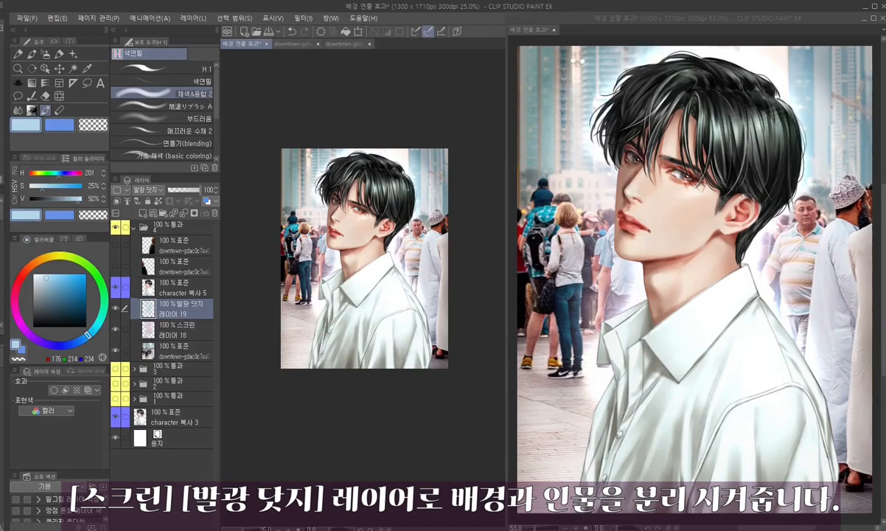
- Draw a thin horizontal light streak across the buildings behind the character's head and fade its ends with transparent colour
{"action": "left_click_drag", "start_coordinate": [288, 196], "coordinate": [429, 195]}
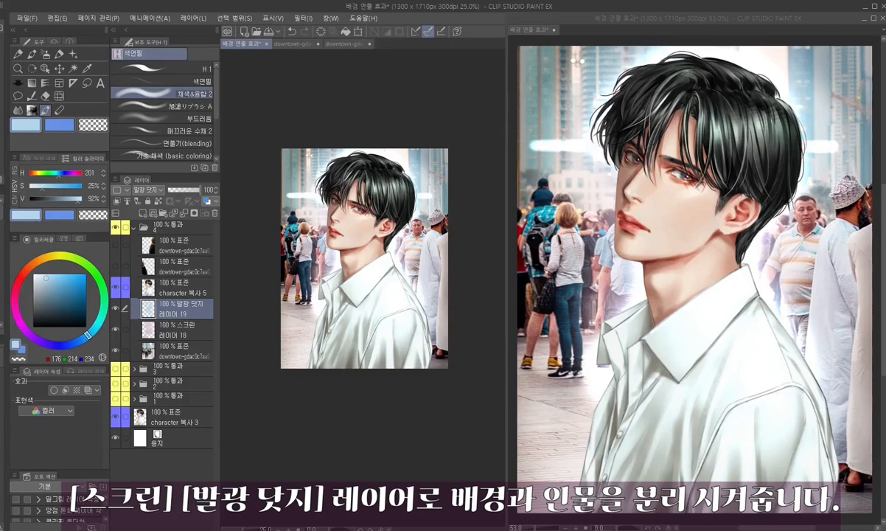
{"action": "left_click_drag", "start_coordinate": [431, 186], "coordinate": [285, 187]}
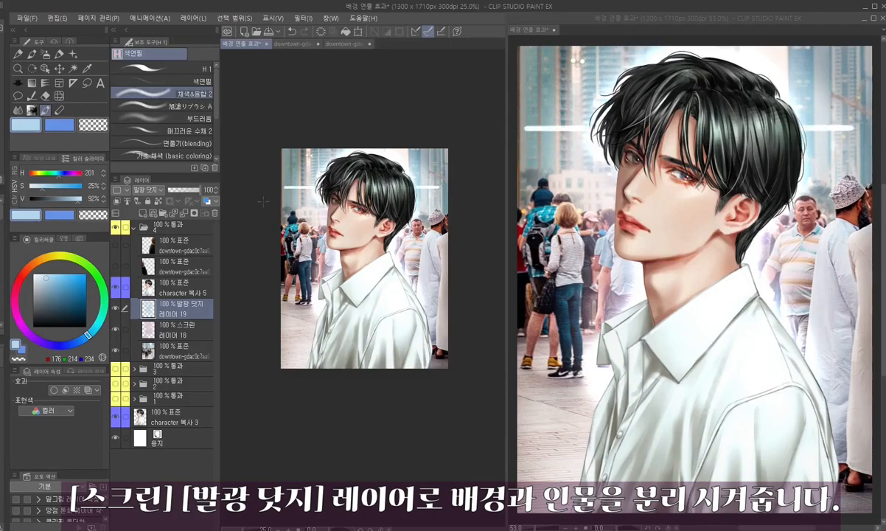
{"action": "key", "text": "c"}
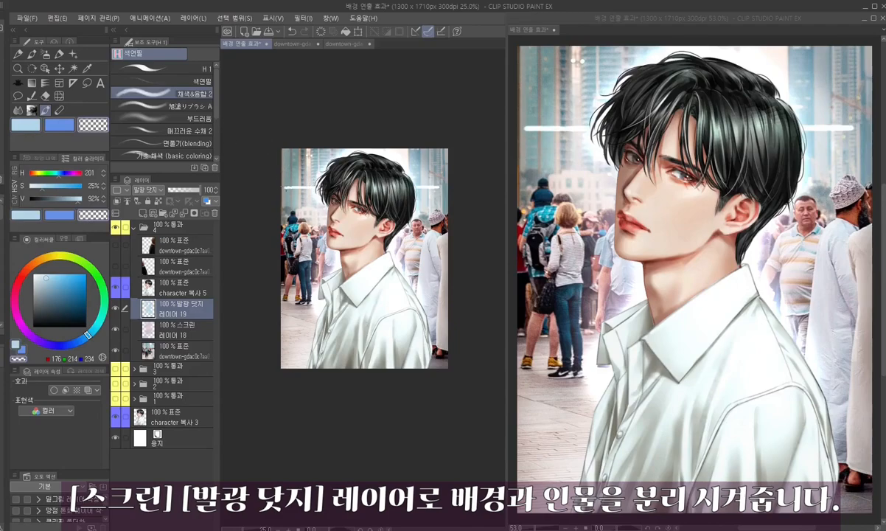
{"action": "left_click_drag", "start_coordinate": [311, 186], "coordinate": [284, 187]}
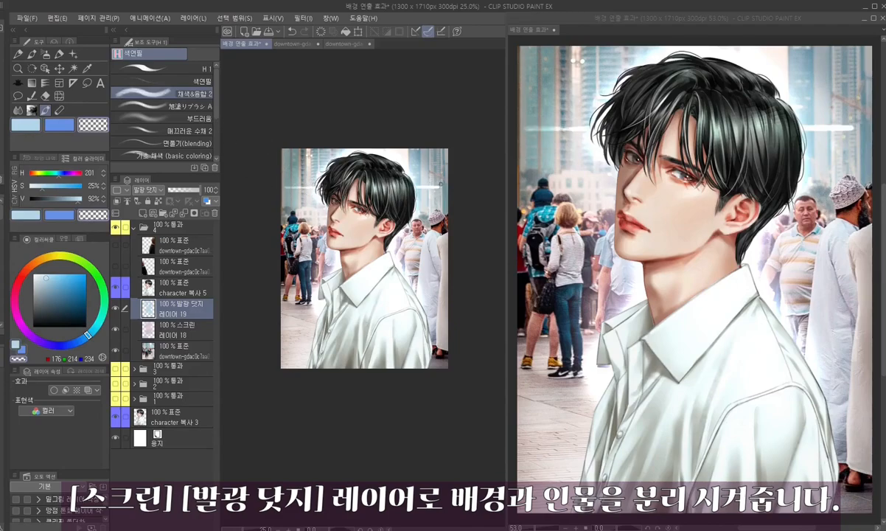
- Paint light blue glowing beams over the buildings on both sides of the head and soften them with transparent colour
{"action": "key", "text": "c"}
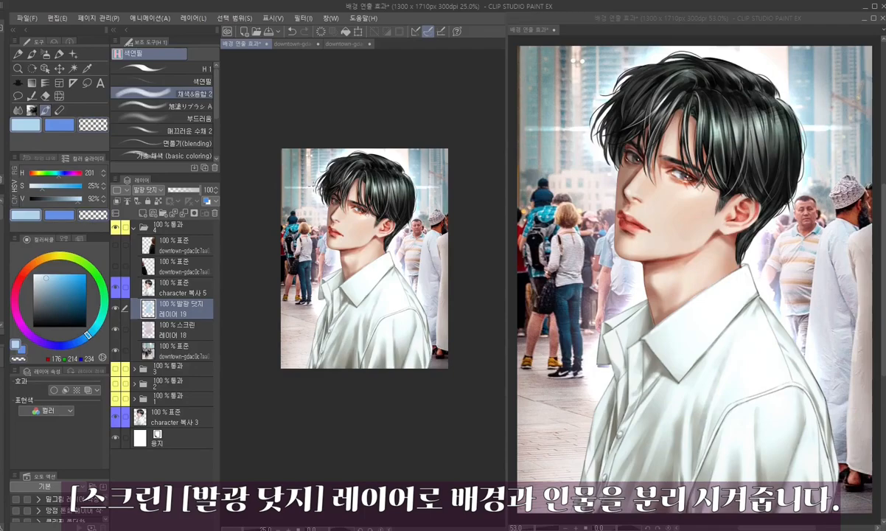
{"action": "left_click_drag", "start_coordinate": [316, 161], "coordinate": [301, 168]}
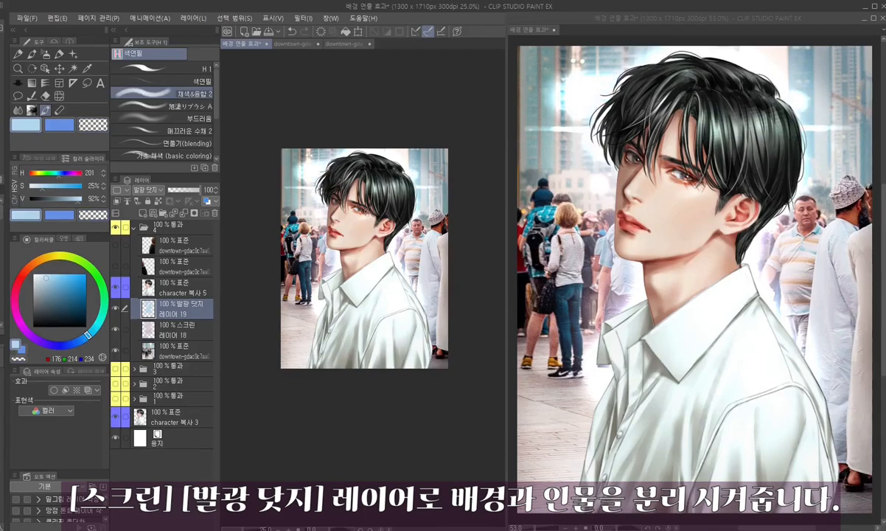
{"action": "left_click_drag", "start_coordinate": [373, 138], "coordinate": [402, 157]}
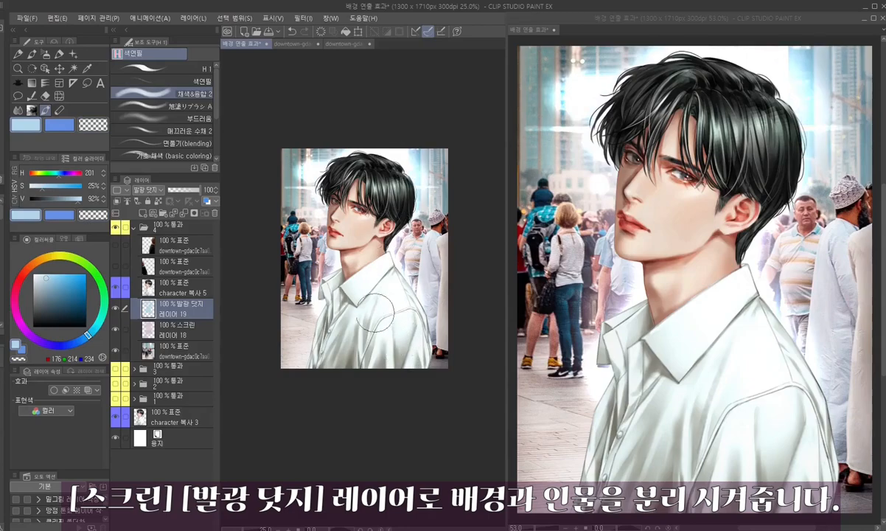
{"action": "left_click_drag", "start_coordinate": [366, 286], "coordinate": [398, 284]}
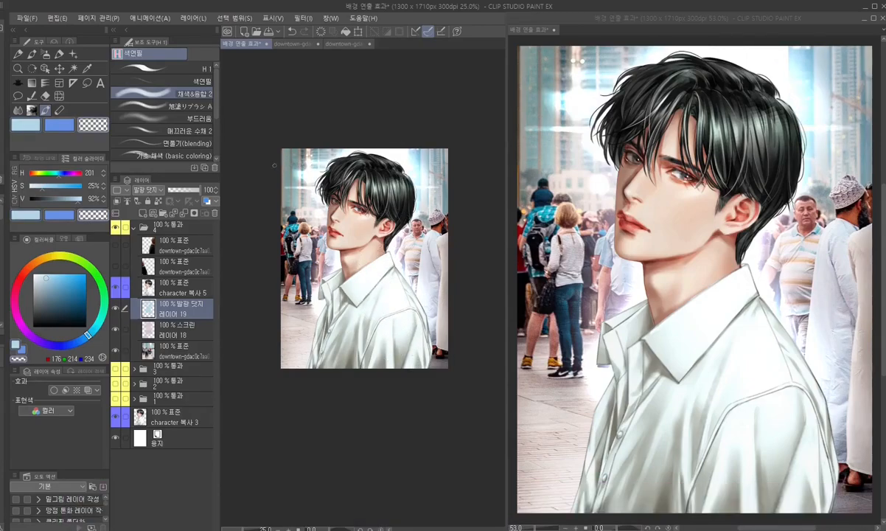
{"action": "left_click_drag", "start_coordinate": [286, 166], "coordinate": [332, 169]}
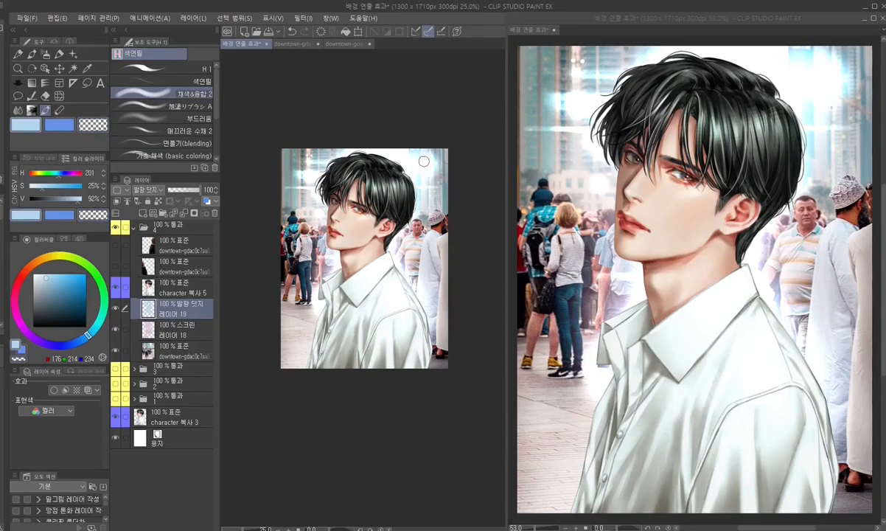
{"action": "mouse_move", "coordinate": [422, 161]}
{"action": "left_mouse_down"}
{"action": "mouse_move", "coordinate": [392, 156]}
{"action": "mouse_move", "coordinate": [390, 144]}
{"action": "left_mouse_up"}
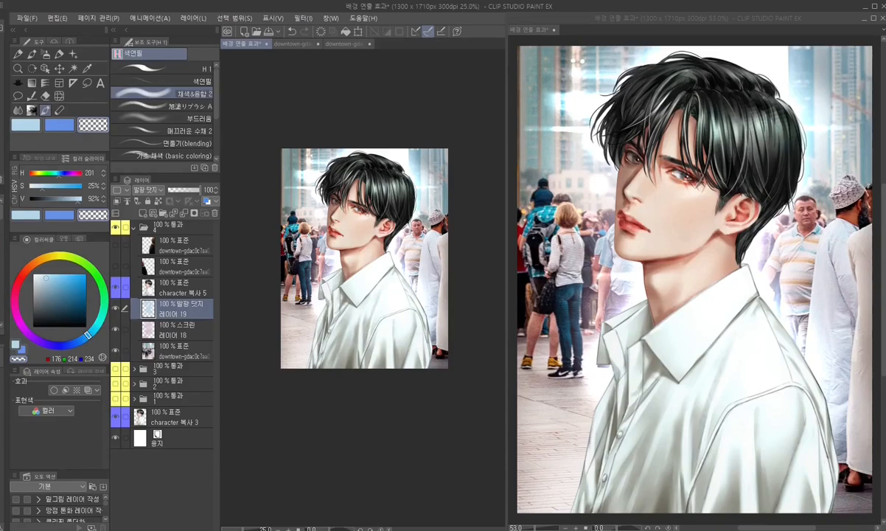
- Set the opacity of both the Glow dodge layer and the Screen layer below it to 70%
{"action": "left_click", "coordinate": [209, 190]}
{"action": "type", "text": "70"}
{"action": "key", "text": "Return"}
{"action": "left_click", "coordinate": [181, 335]}
{"action": "left_click", "coordinate": [209, 189]}
{"action": "type", "text": "70"}
{"action": "key", "text": "Return"}
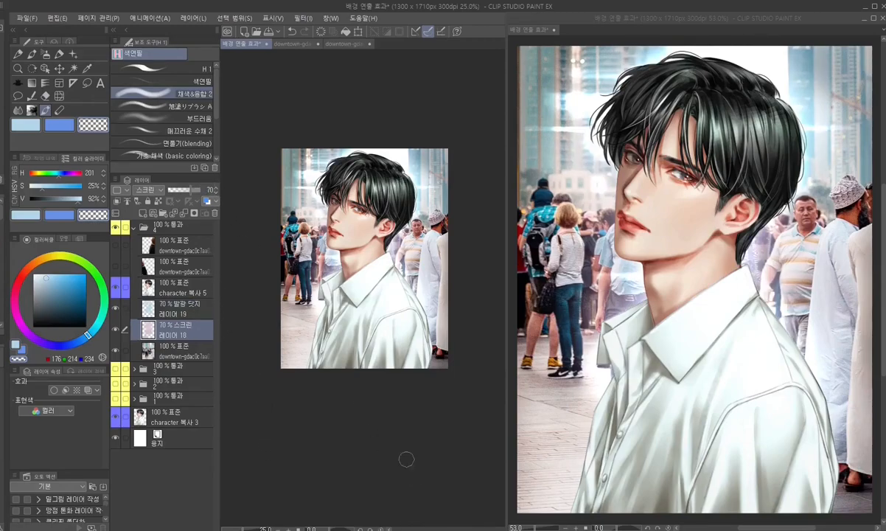
- Set the Glow dodge layer's opacity to 60% and brush in more glow around the character with a paler blue
{"action": "left_click", "coordinate": [171, 307]}
{"action": "left_click", "coordinate": [208, 189]}
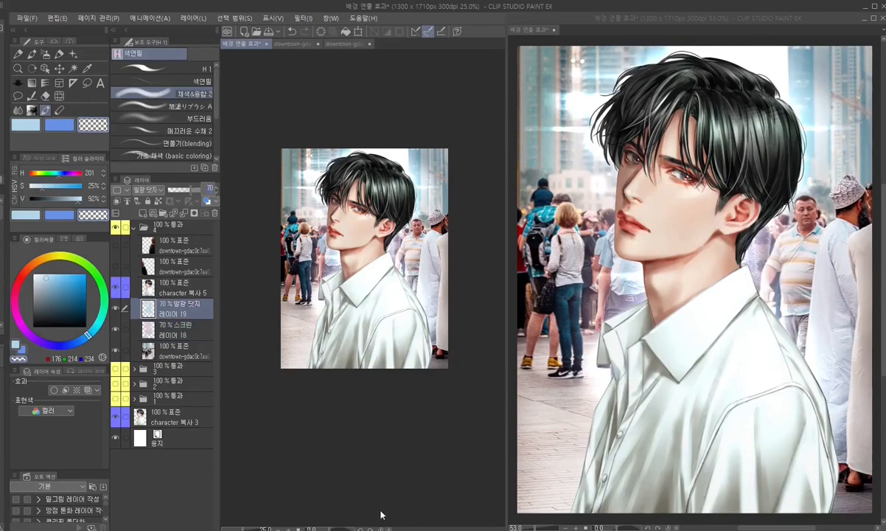
{"action": "key", "text": "Return"}
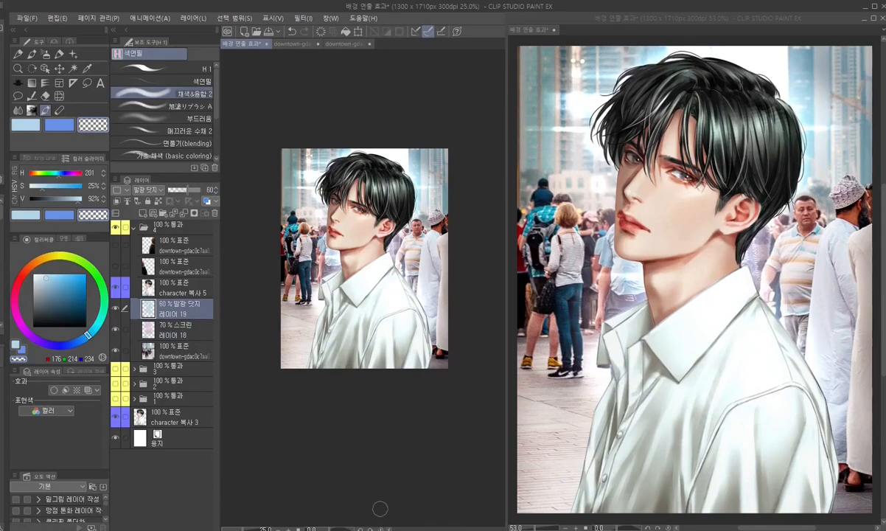
{"action": "left_click", "coordinate": [40, 274]}
{"action": "left_click_drag", "start_coordinate": [359, 222], "coordinate": [363, 246]}
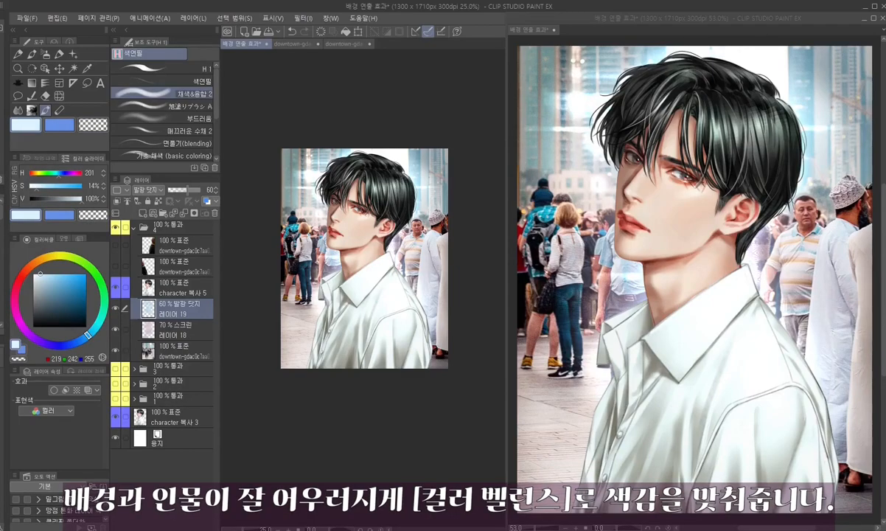
- Add a Color Balance correction layer above the character, setting midtones to -15 on magenta-green and shifting yellow-blue toward blue
{"action": "left_click", "coordinate": [184, 291]}
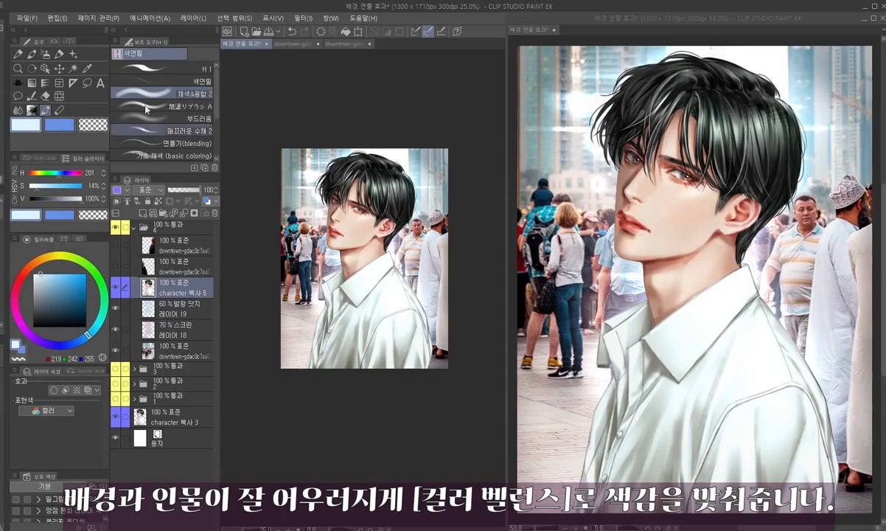
{"action": "left_click", "coordinate": [193, 18]}
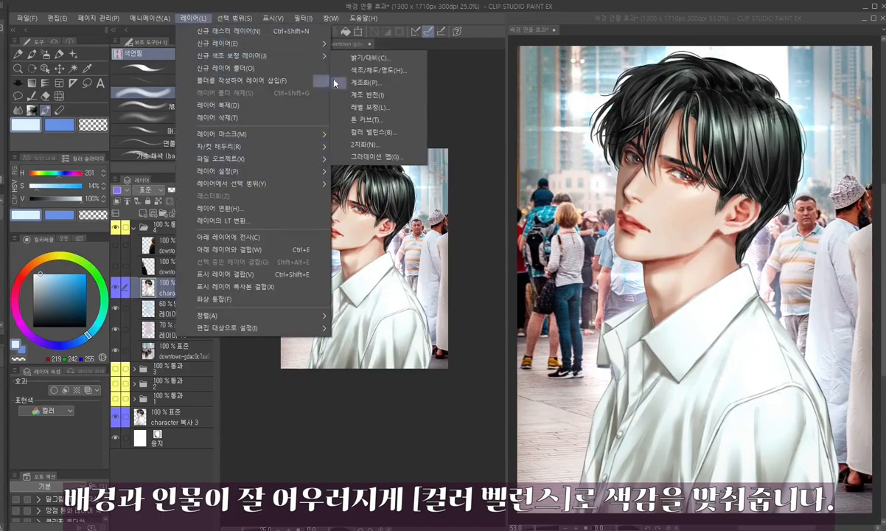
{"action": "left_click", "coordinate": [344, 129]}
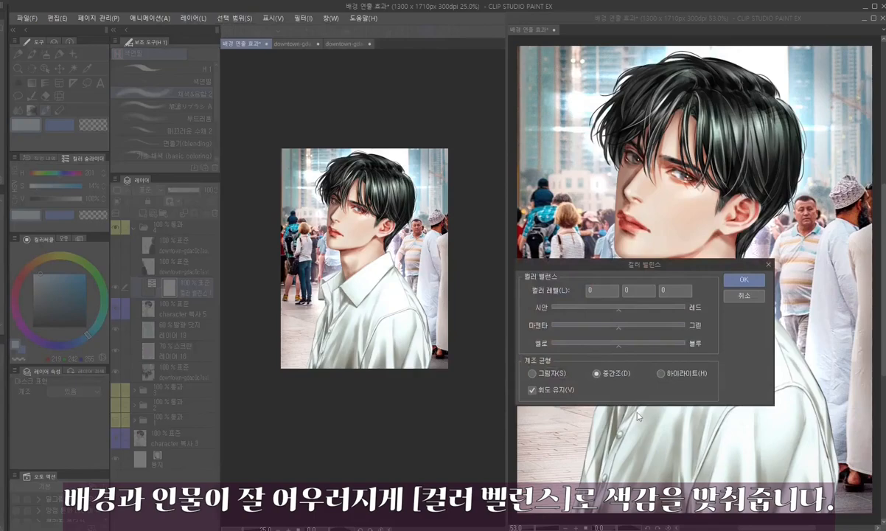
{"action": "left_click_drag", "start_coordinate": [615, 329], "coordinate": [614, 331]}
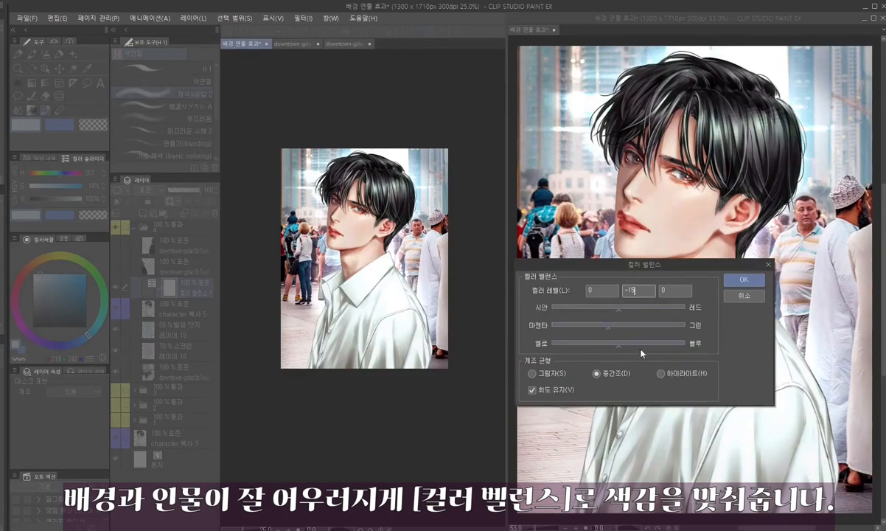
{"action": "left_click_drag", "start_coordinate": [625, 348], "coordinate": [629, 347]}
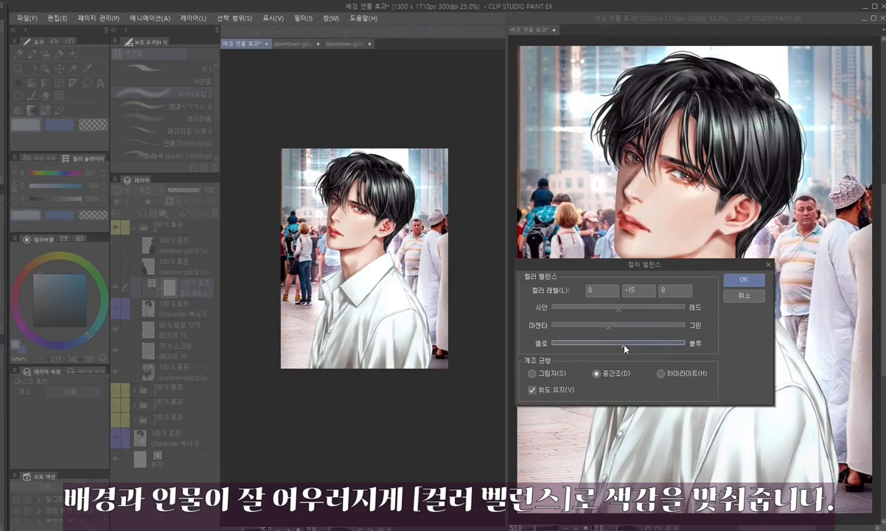
{"action": "double_click", "coordinate": [665, 290]}
{"action": "type", "text": "1"}
- Shift the Color Balance highlights slightly toward cyan
{"action": "left_click", "coordinate": [662, 373]}
{"action": "left_click", "coordinate": [615, 310]}
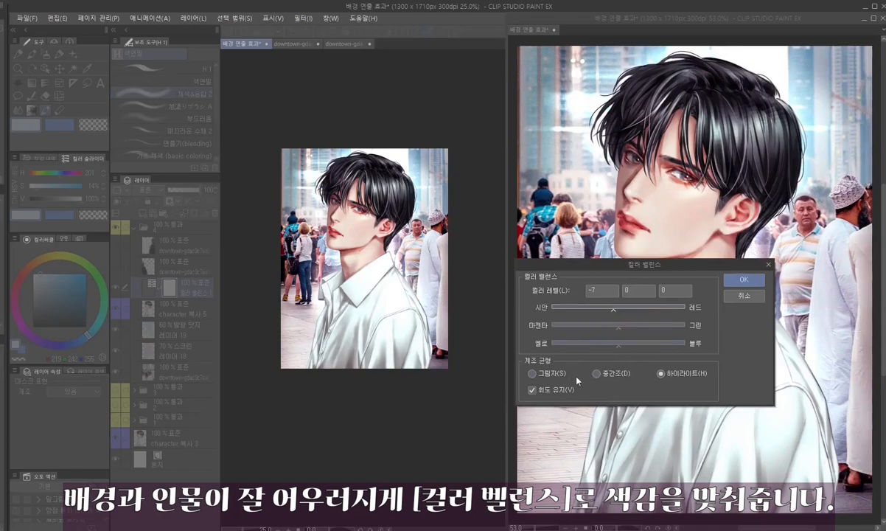
{"action": "left_click", "coordinate": [593, 291]}
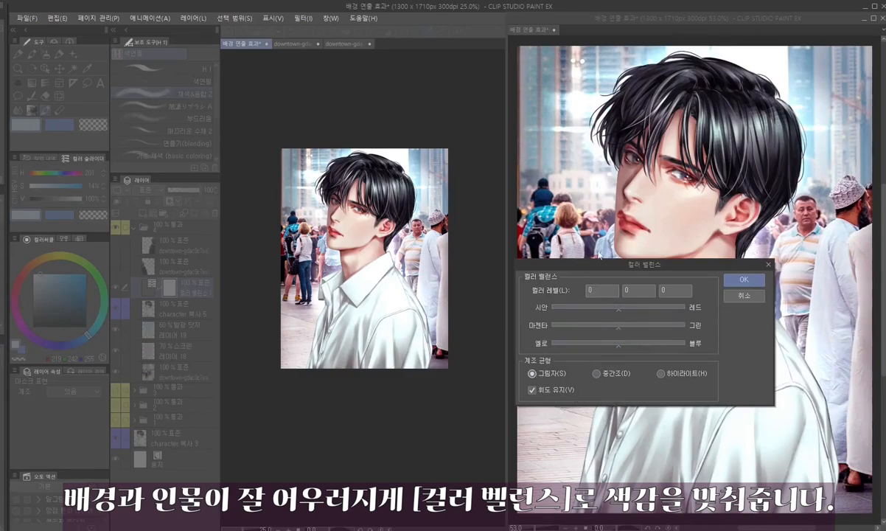
- Set the Color Balance shadows to 5 on yellow-blue and apply the correction
{"action": "left_click_drag", "start_coordinate": [627, 348], "coordinate": [623, 348]}
{"action": "double_click", "coordinate": [681, 291]}
{"action": "type", "text": "0"}
{"action": "left_click", "coordinate": [624, 347]}
{"action": "double_click", "coordinate": [669, 290]}
{"action": "type", "text": "5"}
{"action": "left_click", "coordinate": [744, 279]}
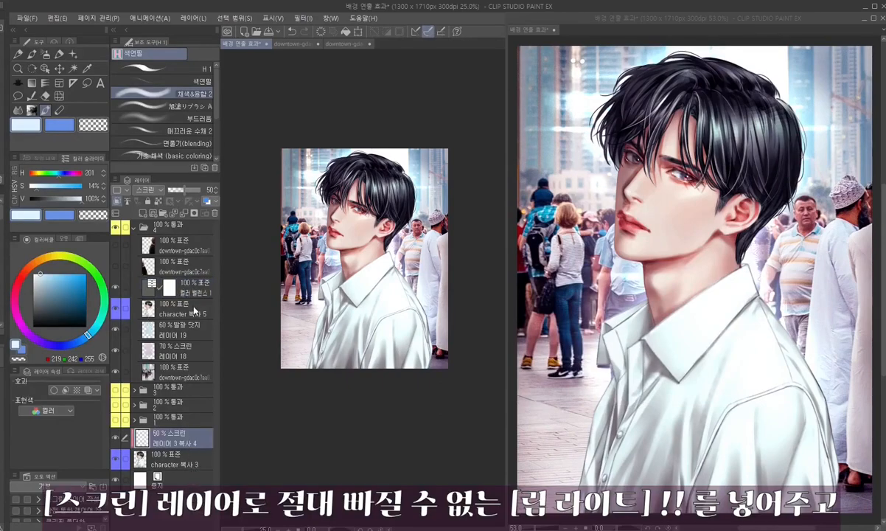
- Paste the rim-light Screen layer directly above the character copy in the top folder and set its opacity to 85%
{"action": "left_click", "coordinate": [188, 309]}
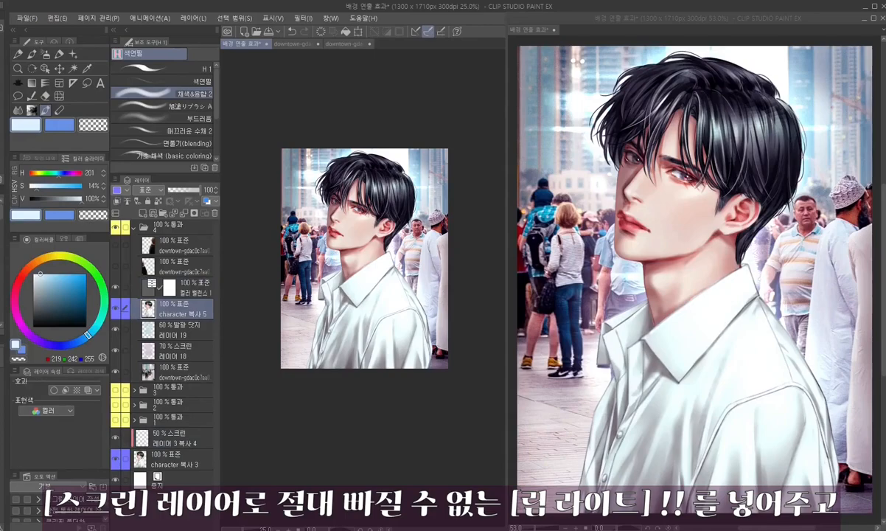
{"action": "key", "text": "ctrl+v"}
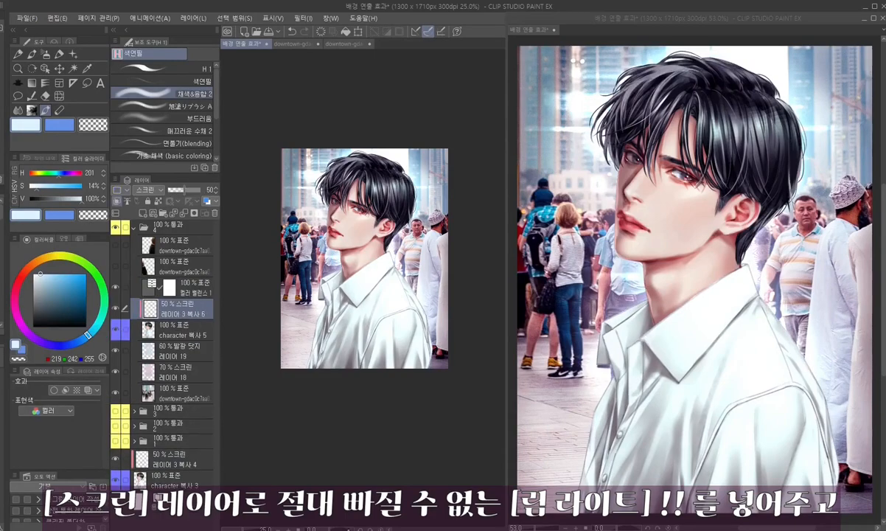
{"action": "left_click", "coordinate": [212, 189]}
{"action": "type", "text": "60"}
{"action": "key", "text": "Return"}
{"action": "left_click", "coordinate": [196, 190]}
{"action": "left_click", "coordinate": [211, 189]}
{"action": "type", "text": "8"}
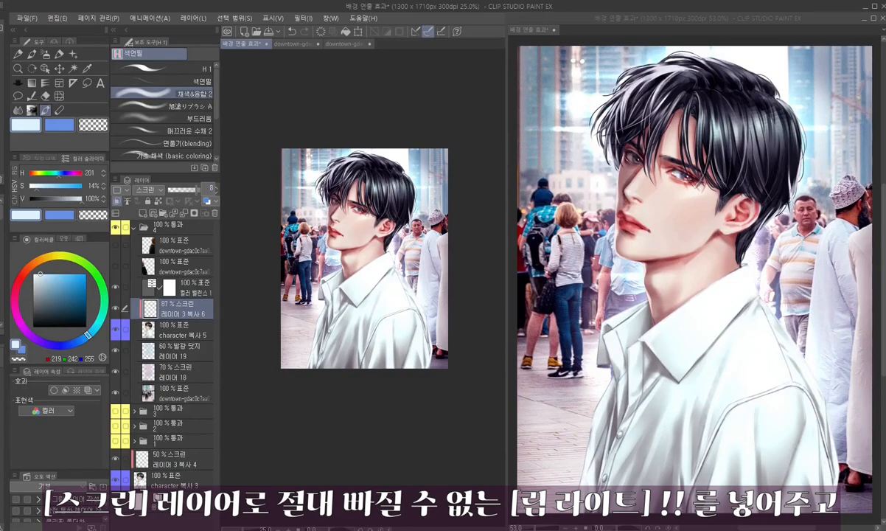
{"action": "type", "text": "5"}
{"action": "key", "text": "Return"}
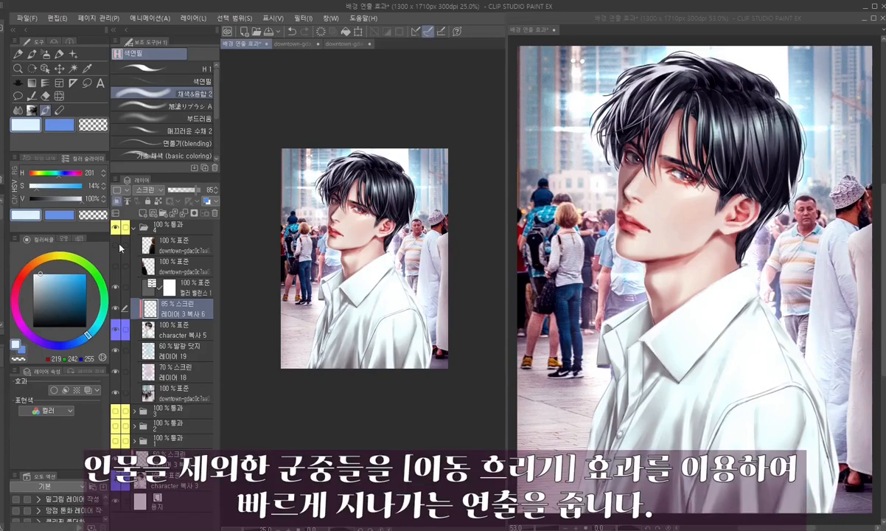
- Apply a Motion Blur with a distance of 10 and an angle of -180 to the crowd background layer
{"action": "left_click", "coordinate": [177, 393]}
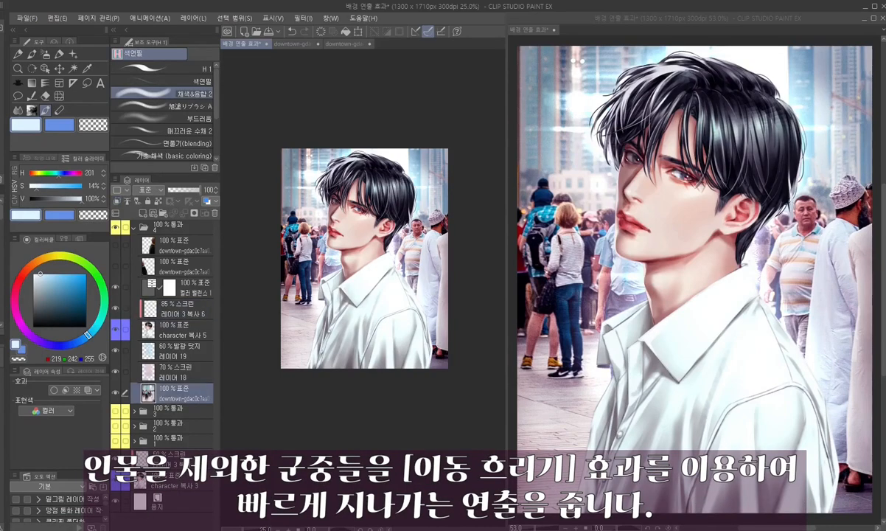
{"action": "left_click", "coordinate": [303, 18]}
{"action": "mouse_move", "coordinate": [325, 95]}
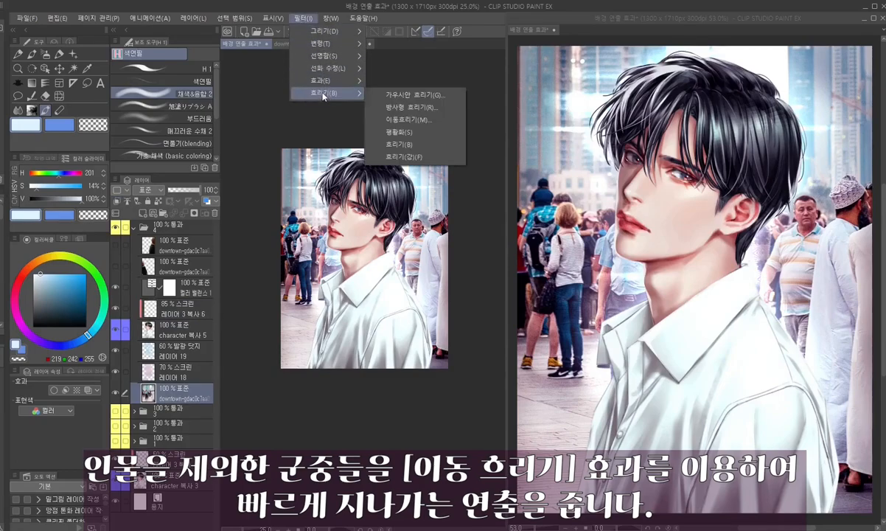
{"action": "left_click", "coordinate": [401, 119]}
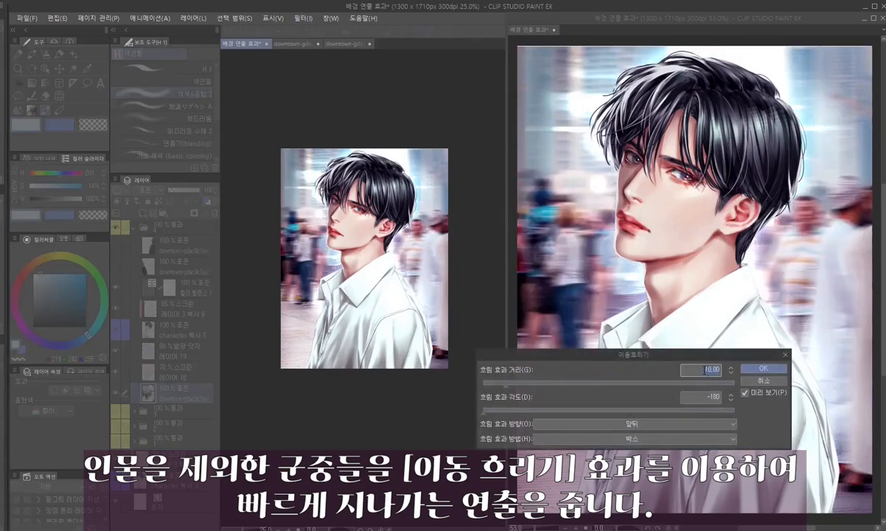
{"action": "type", "text": "15"}
{"action": "type", "text": "10"}
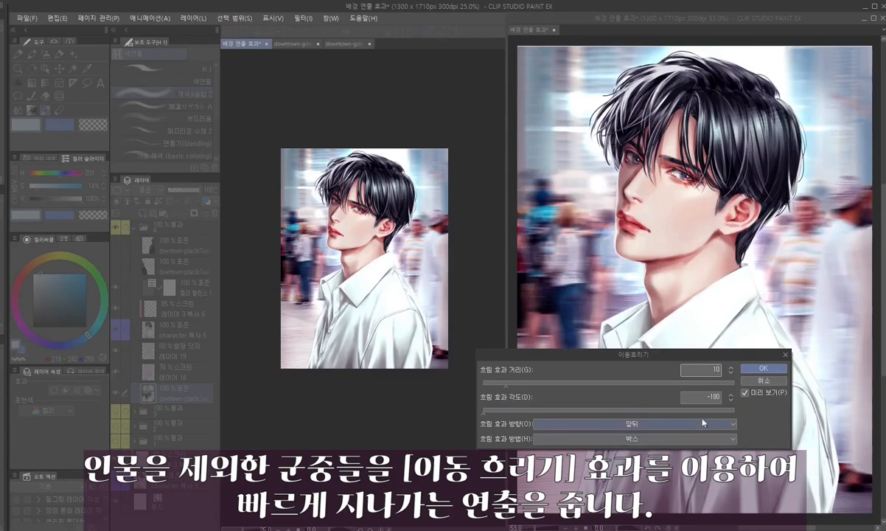
{"action": "left_click", "coordinate": [764, 368]}
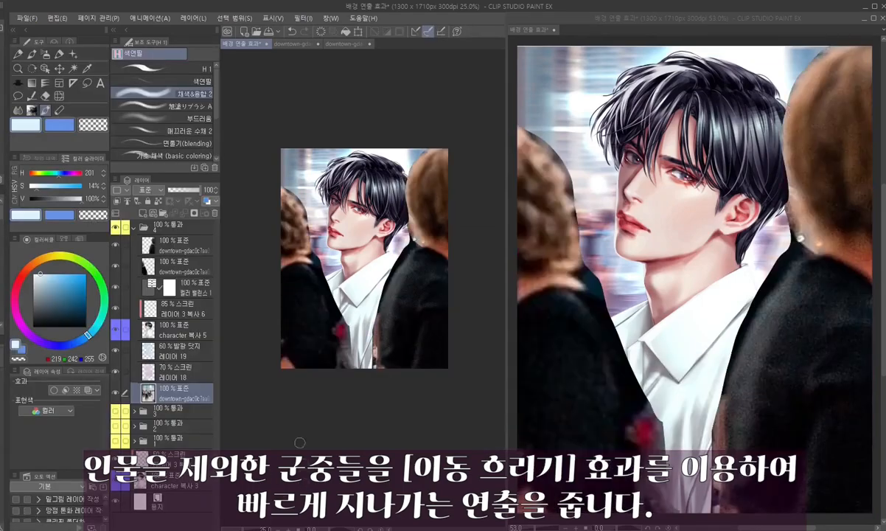
- Merge the two foreground passer-by layers into a single layer
{"action": "left_click", "coordinate": [177, 245]}
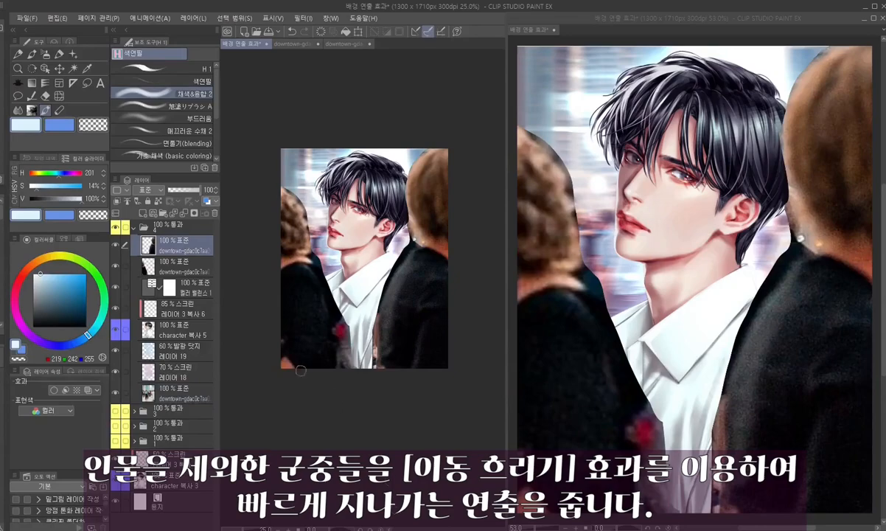
{"action": "left_click", "coordinate": [171, 266]}
{"action": "key", "text": "k"}
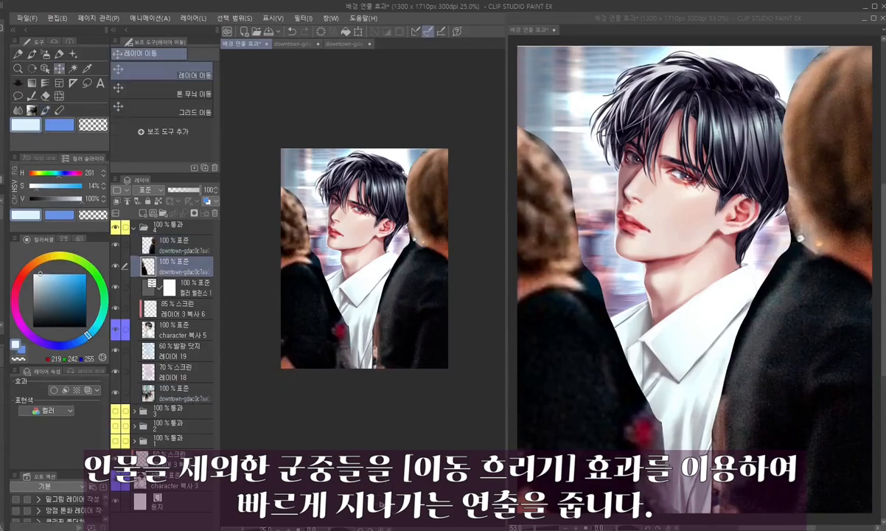
{"action": "left_click_drag", "start_coordinate": [382, 504], "coordinate": [382, 504]}
{"action": "left_click", "coordinate": [177, 245]}
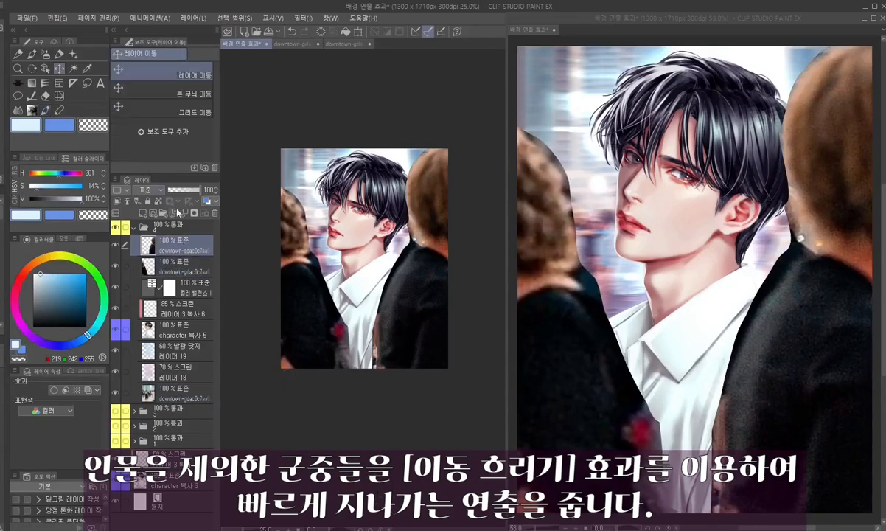
{"action": "key", "text": "ctrl+e"}
{"action": "left_click", "coordinate": [302, 19]}
{"action": "mouse_move", "coordinate": [324, 90]}
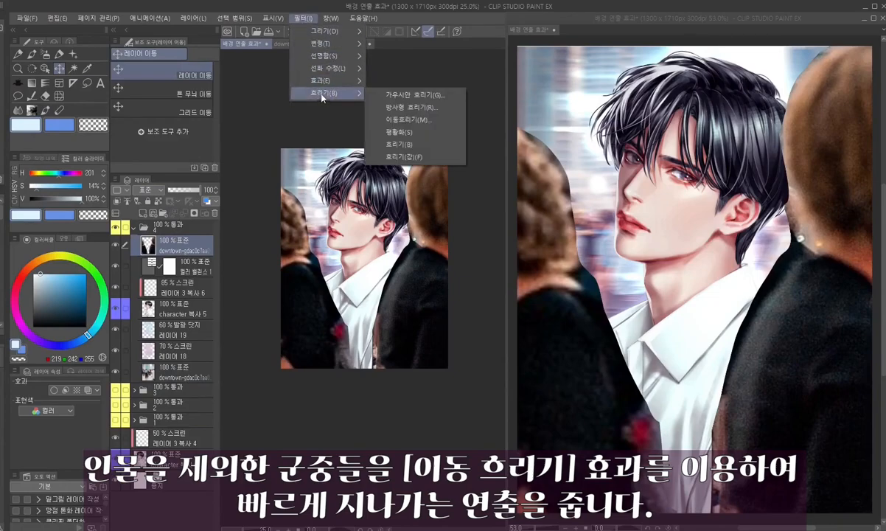
{"action": "left_click", "coordinate": [398, 114]}
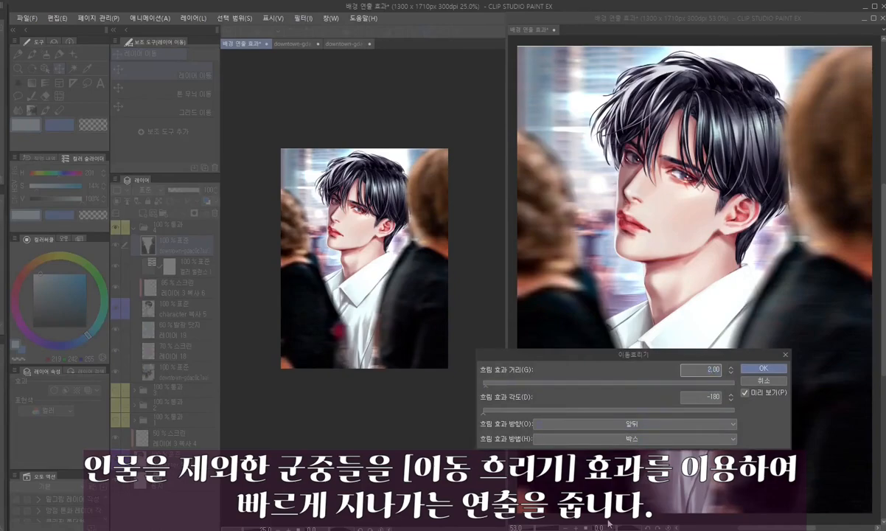
{"action": "type", "text": "0"}
{"action": "key", "text": "Return"}
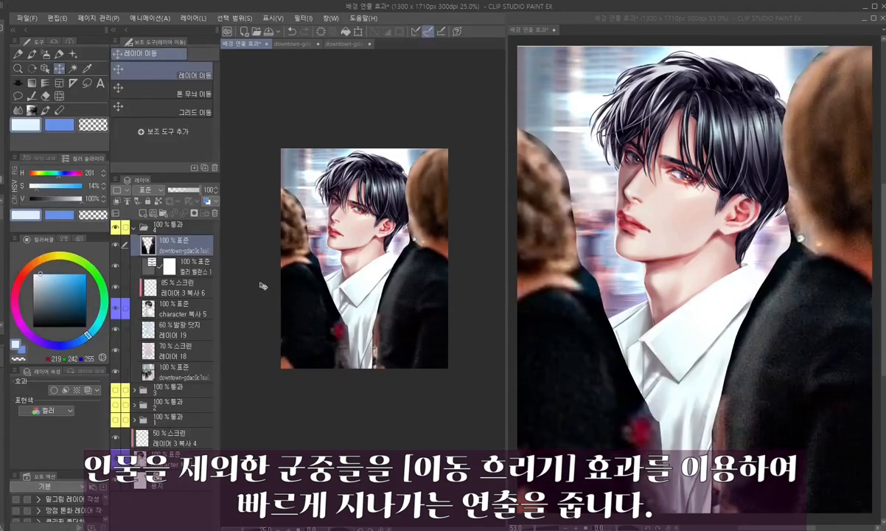
- Lasso each foreground passer-by in turn and shift both outward, away from the character
{"action": "key", "text": "m"}
{"action": "mouse_move", "coordinate": [248, 133]}
{"action": "left_mouse_down"}
{"action": "mouse_move", "coordinate": [321, 224]}
{"action": "mouse_move", "coordinate": [365, 366]}
{"action": "mouse_move", "coordinate": [222, 401]}
{"action": "mouse_move", "coordinate": [291, 341]}
{"action": "left_mouse_up"}
{"action": "key", "text": "k"}
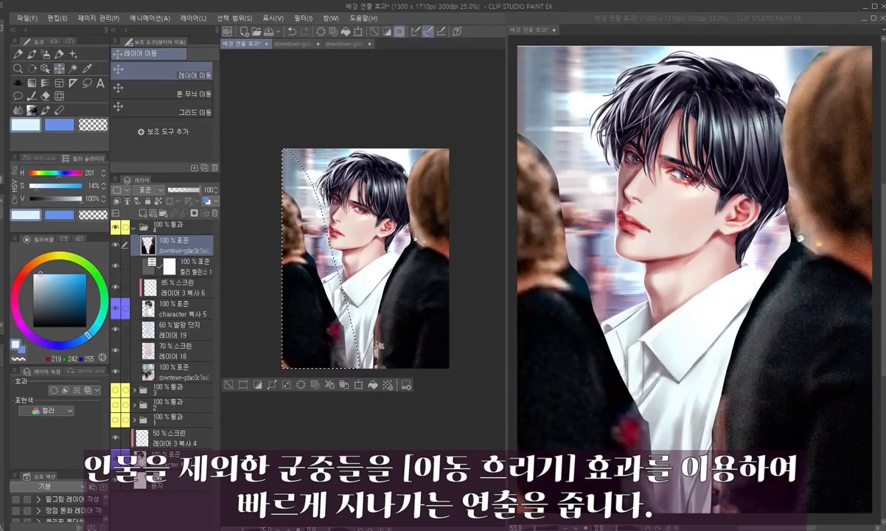
{"action": "key", "text": "ctrl+d"}
{"action": "key", "text": "m"}
{"action": "mouse_move", "coordinate": [414, 440]}
{"action": "left_mouse_down"}
{"action": "mouse_move", "coordinate": [360, 399]}
{"action": "mouse_move", "coordinate": [505, 146]}
{"action": "left_mouse_up"}
{"action": "left_click_drag", "start_coordinate": [533, 422], "coordinate": [416, 436]}
{"action": "key", "text": "k"}
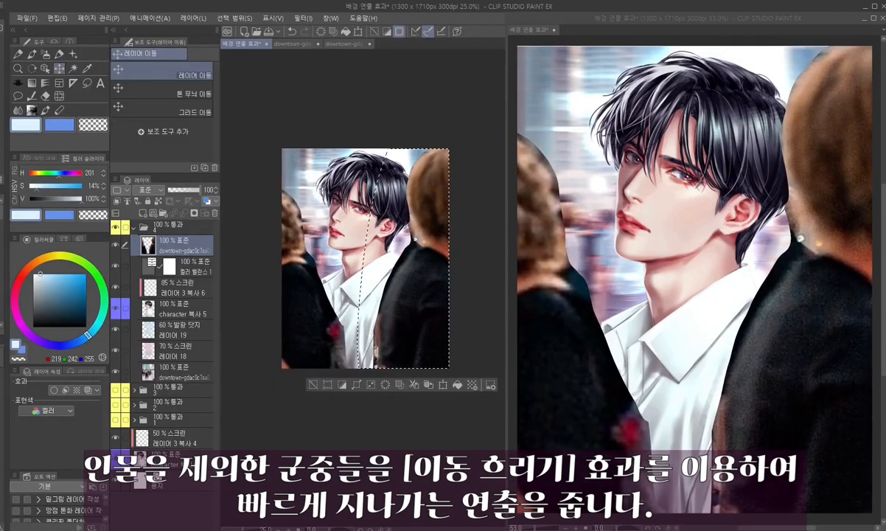
{"action": "left_click_drag", "start_coordinate": [413, 324], "coordinate": [426, 324]}
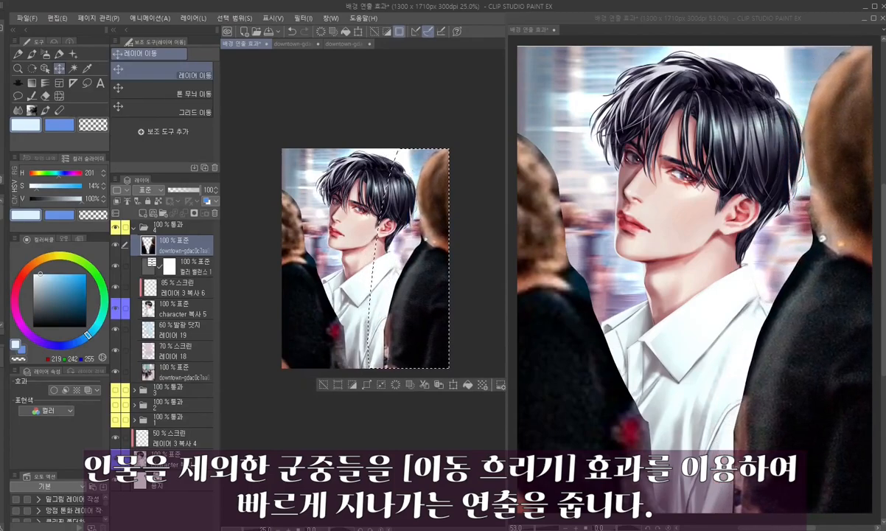
{"action": "key", "text": "ctrl+d"}
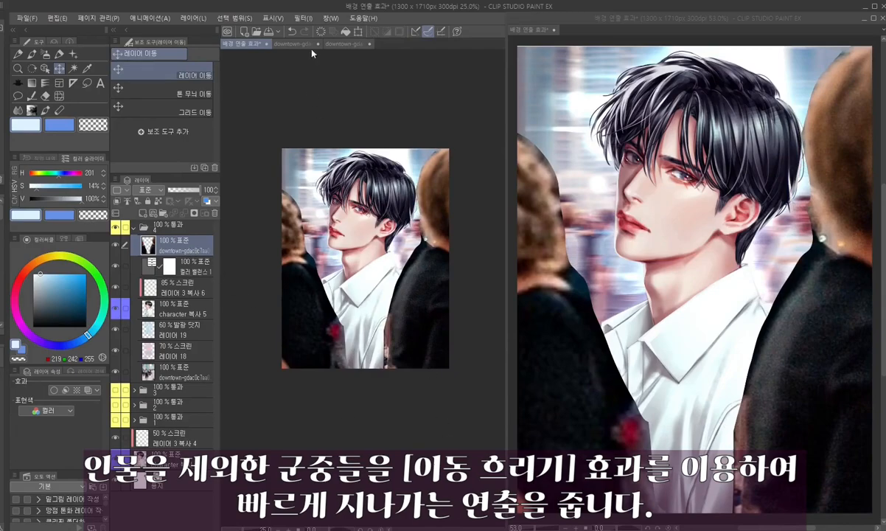
{"action": "left_click", "coordinate": [298, 18]}
{"action": "mouse_move", "coordinate": [318, 97]}
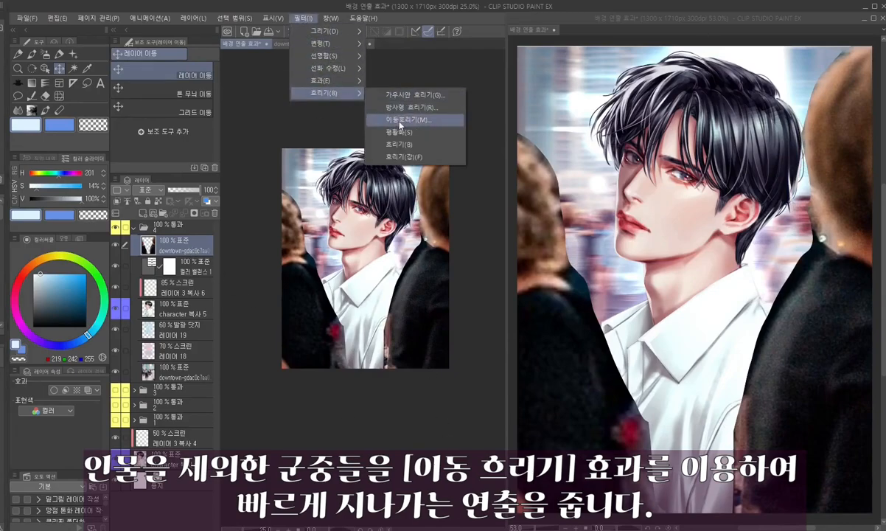
{"action": "left_click", "coordinate": [376, 118]}
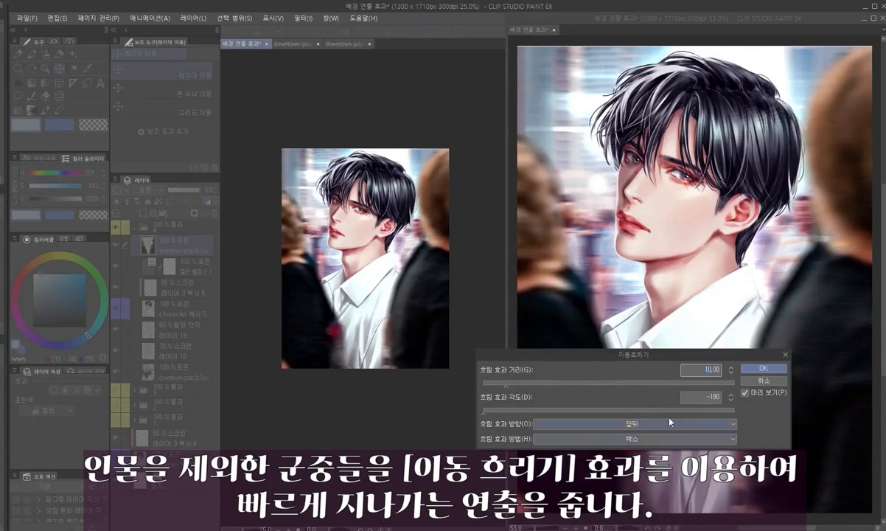
{"action": "type", "text": "20"}
{"action": "key", "text": "Return"}
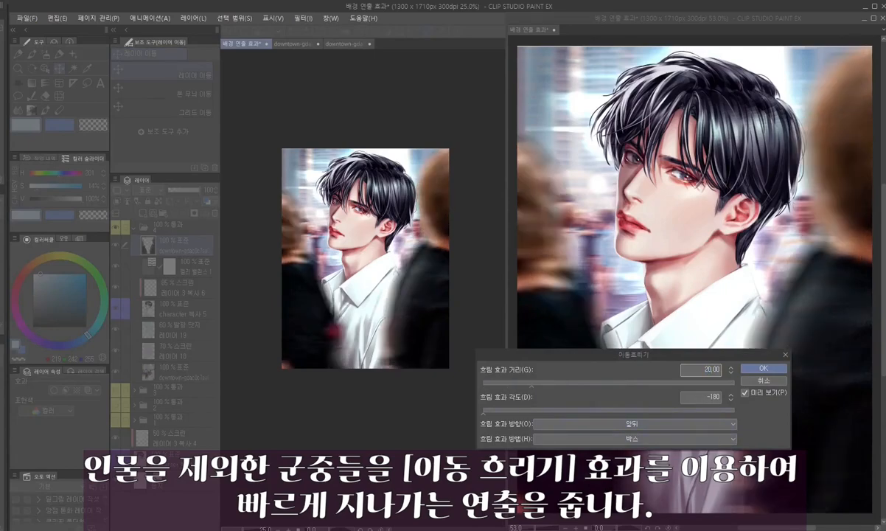
{"action": "key", "text": "BackSpace"}
{"action": "type", "text": "5"}
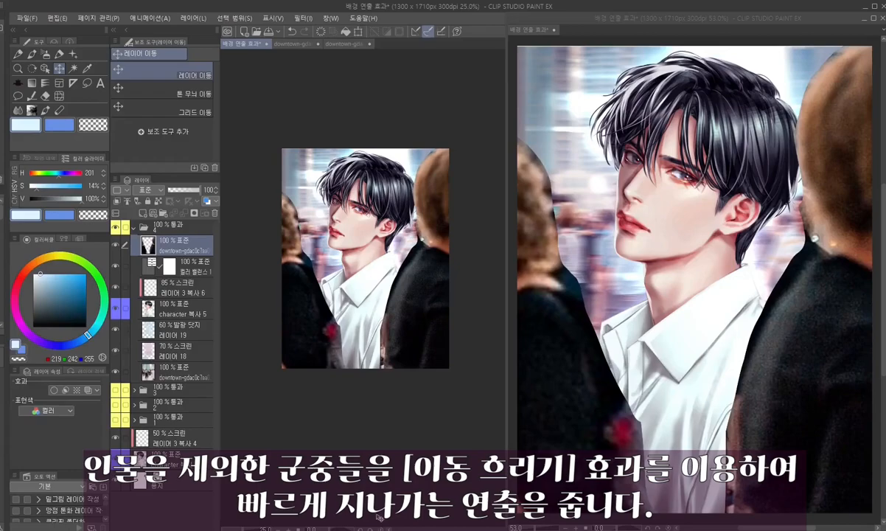
- Apply a Motion Blur with a distance of 25 and an angle of -180 to the merged foreground passers-by layer
{"action": "left_click", "coordinate": [303, 18]}
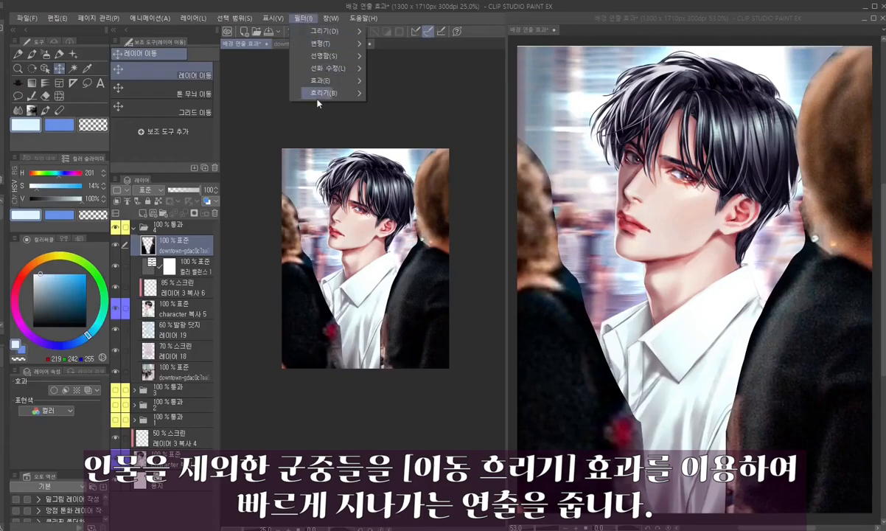
{"action": "mouse_move", "coordinate": [325, 92]}
{"action": "left_click", "coordinate": [407, 120]}
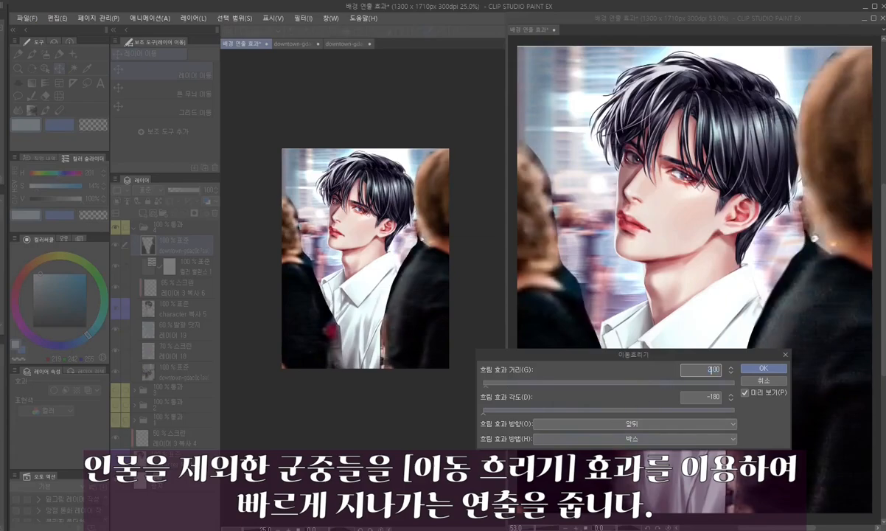
{"action": "double_click", "coordinate": [705, 370]}
{"action": "type", "text": "250"}
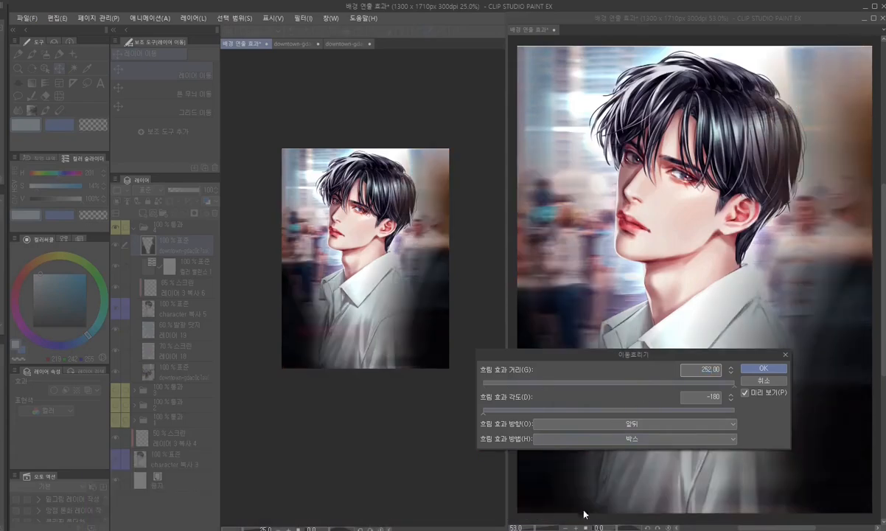
{"action": "double_click", "coordinate": [710, 370]}
{"action": "type", "text": "25"}
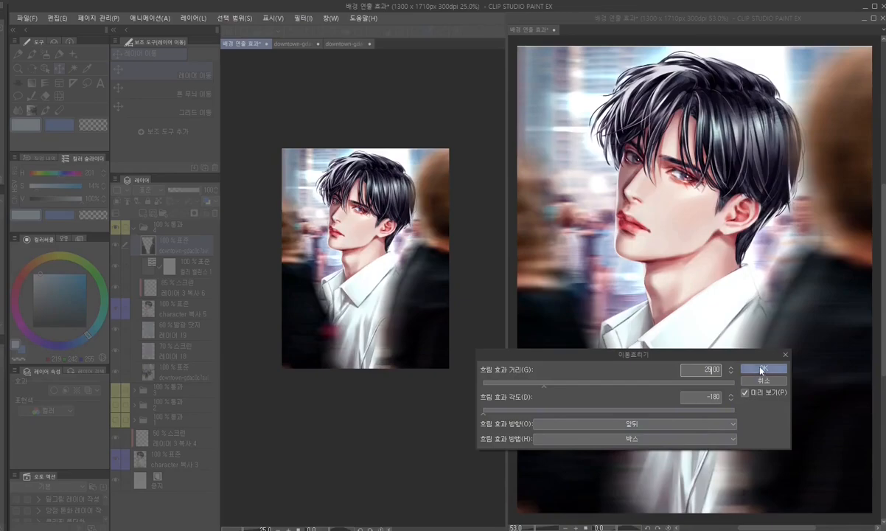
{"action": "key", "text": "Return"}
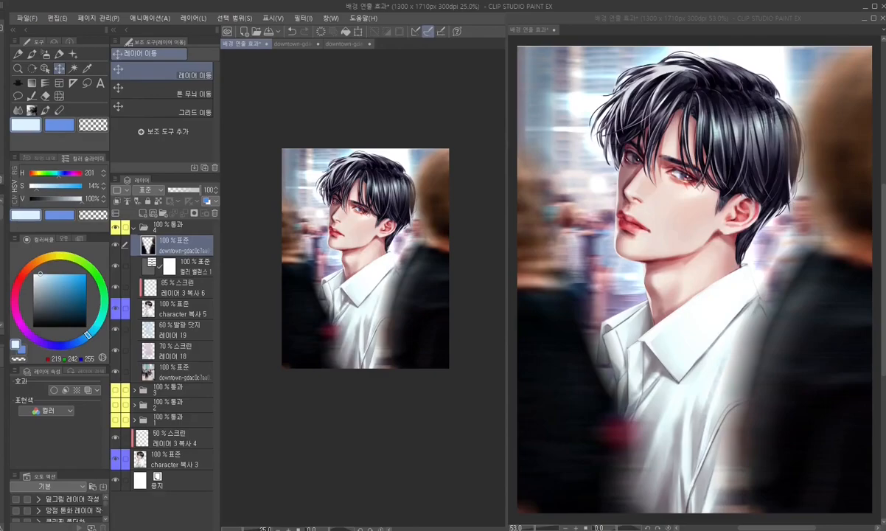
- Create a Glow dodge layer above the passers-by and scatter sparkling light particles over both figures with the オパールグローライト decoration brush
{"action": "left_click", "coordinate": [142, 190]}
{"action": "left_click", "coordinate": [148, 284]}
{"action": "left_click", "coordinate": [73, 54]}
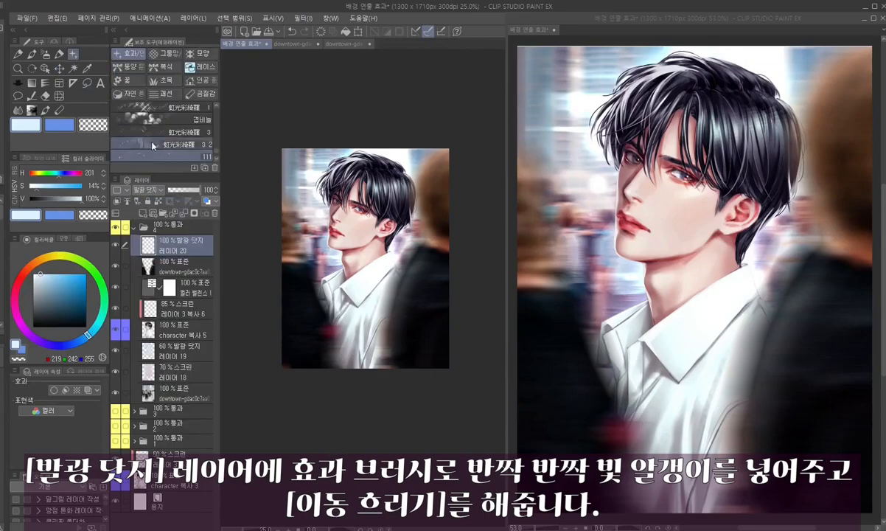
{"action": "scroll", "coordinate": [155, 144], "scroll_direction": "down", "scroll_amount": 3}
{"action": "left_click", "coordinate": [149, 155]}
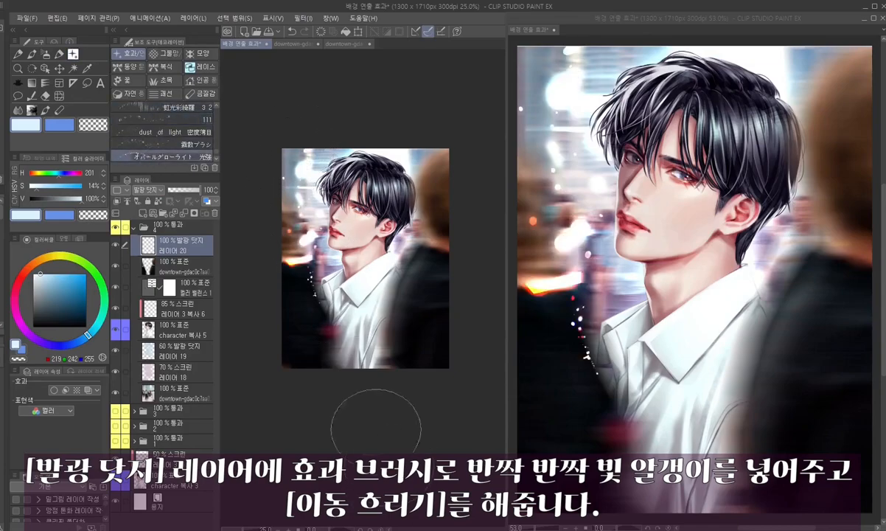
{"action": "left_click_drag", "start_coordinate": [294, 284], "coordinate": [349, 368]}
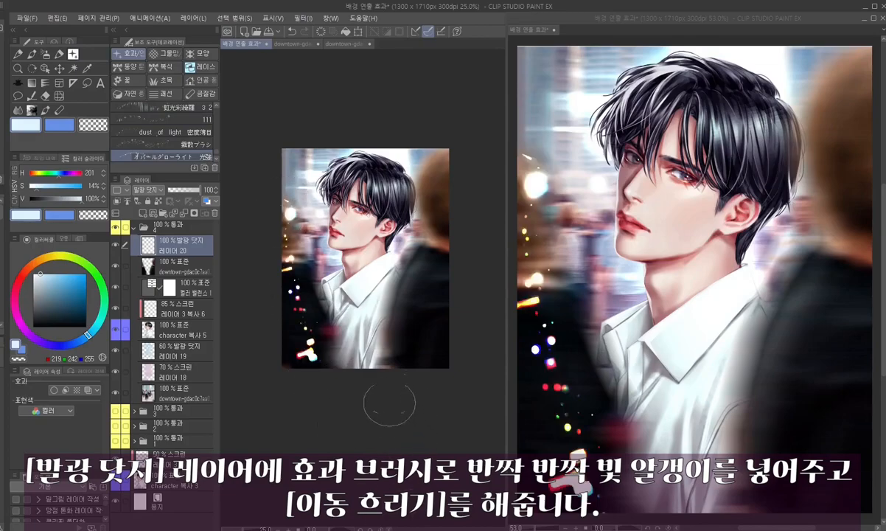
{"action": "mouse_move", "coordinate": [390, 357]}
{"action": "left_mouse_down"}
{"action": "mouse_move", "coordinate": [425, 254]}
{"action": "mouse_move", "coordinate": [421, 216]}
{"action": "left_mouse_up"}
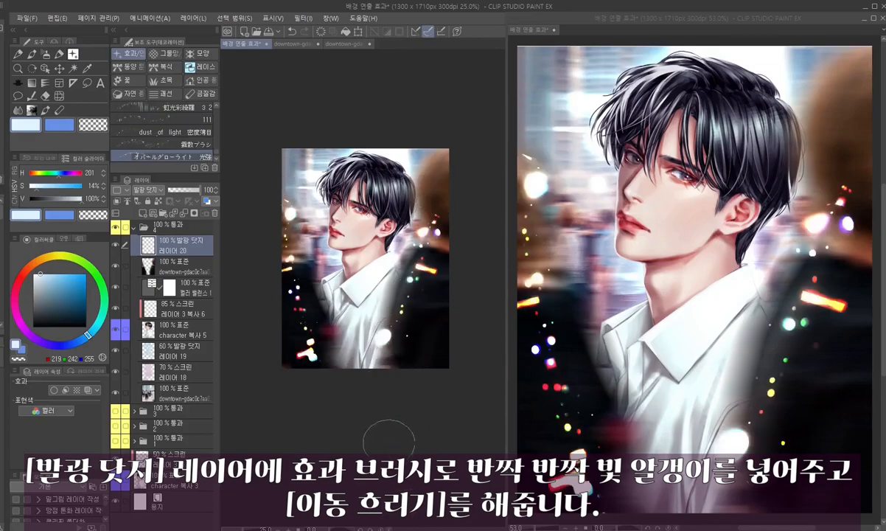
{"action": "left_click_drag", "start_coordinate": [422, 250], "coordinate": [422, 360]}
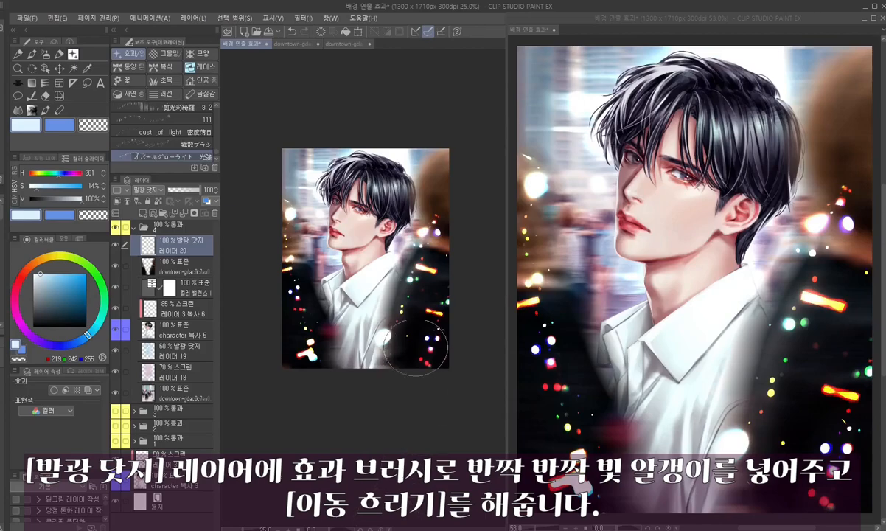
- Lasso groups of light particles over the left passer-by on the Glow dodge layer and shift them into new positions
{"action": "key", "text": "m"}
{"action": "mouse_move", "coordinate": [418, 308]}
{"action": "left_mouse_down"}
{"action": "mouse_move", "coordinate": [461, 310]}
{"action": "mouse_move", "coordinate": [417, 308]}
{"action": "left_mouse_up"}
{"action": "key", "text": "ctrl+d"}
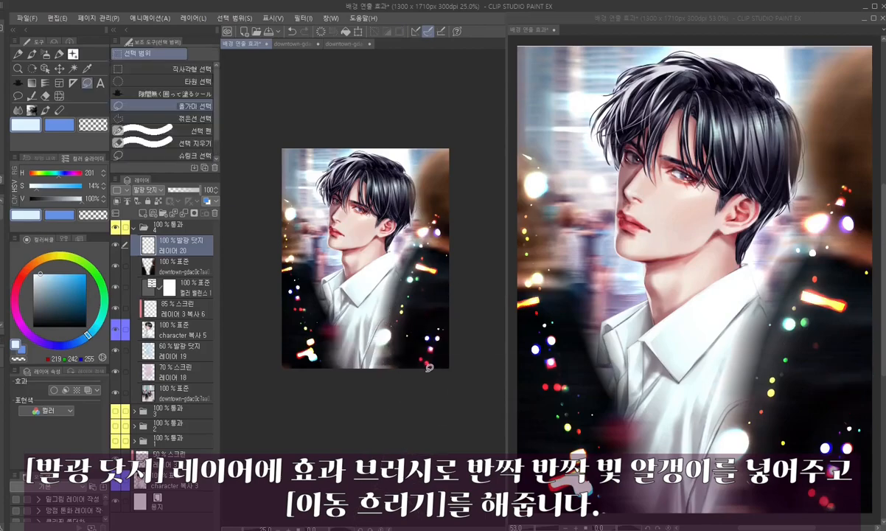
{"action": "scroll", "coordinate": [433, 370], "scroll_direction": "down", "scroll_amount": 2}
{"action": "mouse_move", "coordinate": [269, 347]}
{"action": "left_mouse_down"}
{"action": "mouse_move", "coordinate": [258, 270]}
{"action": "mouse_move", "coordinate": [264, 243]}
{"action": "mouse_move", "coordinate": [302, 247]}
{"action": "mouse_move", "coordinate": [343, 341]}
{"action": "mouse_move", "coordinate": [308, 331]}
{"action": "mouse_move", "coordinate": [317, 328]}
{"action": "left_mouse_up"}
{"action": "key", "text": "k"}
{"action": "key", "text": "ctrl+d"}
{"action": "key", "text": "m"}
{"action": "mouse_move", "coordinate": [330, 382]}
{"action": "left_mouse_down"}
{"action": "mouse_move", "coordinate": [308, 312]}
{"action": "mouse_move", "coordinate": [329, 301]}
{"action": "mouse_move", "coordinate": [360, 348]}
{"action": "left_mouse_up"}
{"action": "key", "text": "k"}
{"action": "left_click_drag", "start_coordinate": [319, 326], "coordinate": [305, 333]}
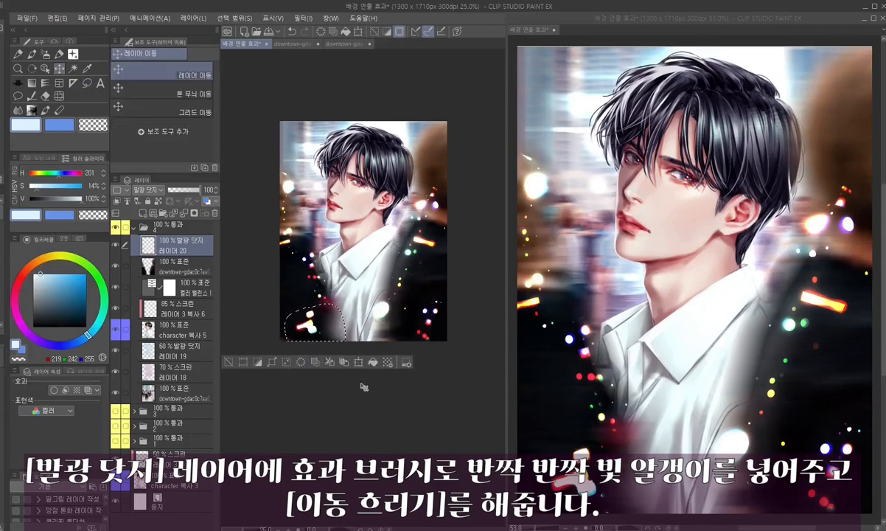
{"action": "key", "text": "ctrl+d"}
- Lasso the light particles beside the shirt's lower right edge and shift them outward onto the right passer-by
{"action": "key", "text": "m"}
{"action": "mouse_move", "coordinate": [336, 295]}
{"action": "left_mouse_down"}
{"action": "mouse_move", "coordinate": [340, 264]}
{"action": "mouse_move", "coordinate": [372, 253]}
{"action": "mouse_move", "coordinate": [411, 259]}
{"action": "mouse_move", "coordinate": [378, 338]}
{"action": "mouse_move", "coordinate": [362, 337]}
{"action": "mouse_move", "coordinate": [380, 324]}
{"action": "mouse_move", "coordinate": [389, 329]}
{"action": "left_mouse_up"}
{"action": "key", "text": "k"}
{"action": "key", "text": "ctrl+d"}
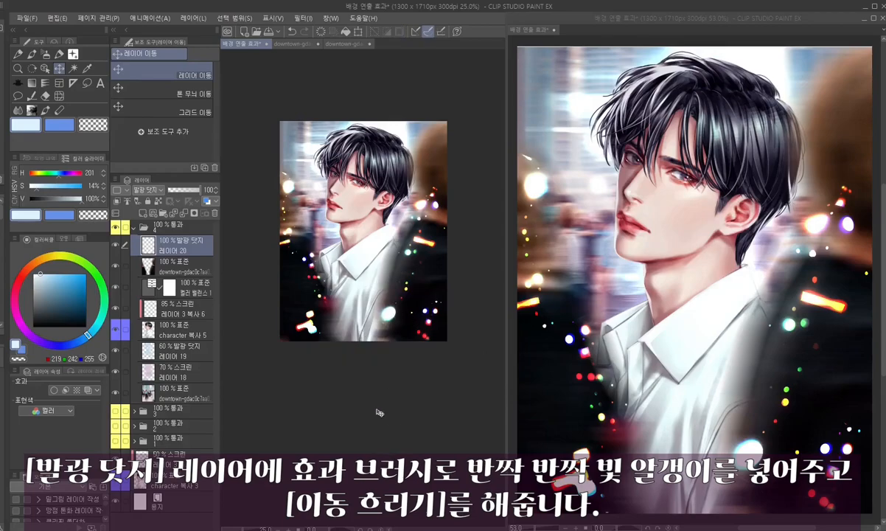
- Apply a Motion Blur with distance 10 and angle -180 to the light-particle layer, and erase its orange streaks over both passers-by
{"action": "left_click", "coordinate": [302, 19]}
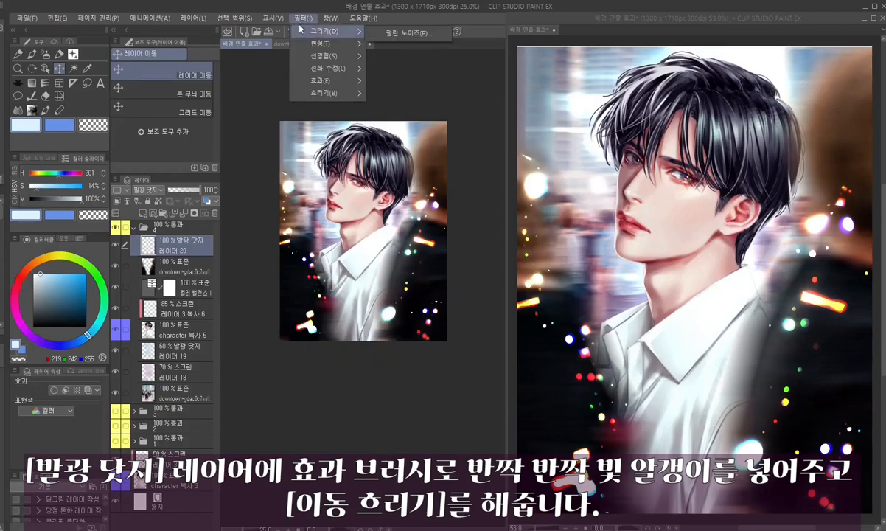
{"action": "mouse_move", "coordinate": [317, 82]}
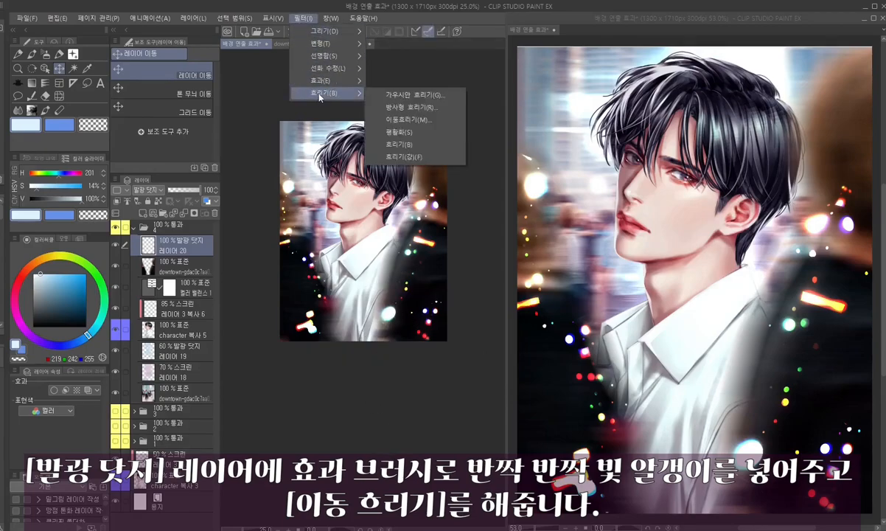
{"action": "left_click", "coordinate": [396, 119]}
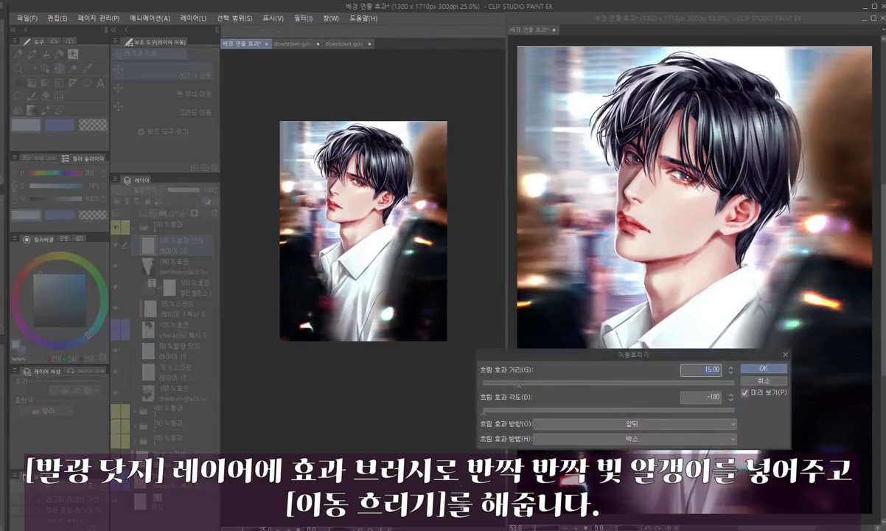
{"action": "type", "text": "10"}
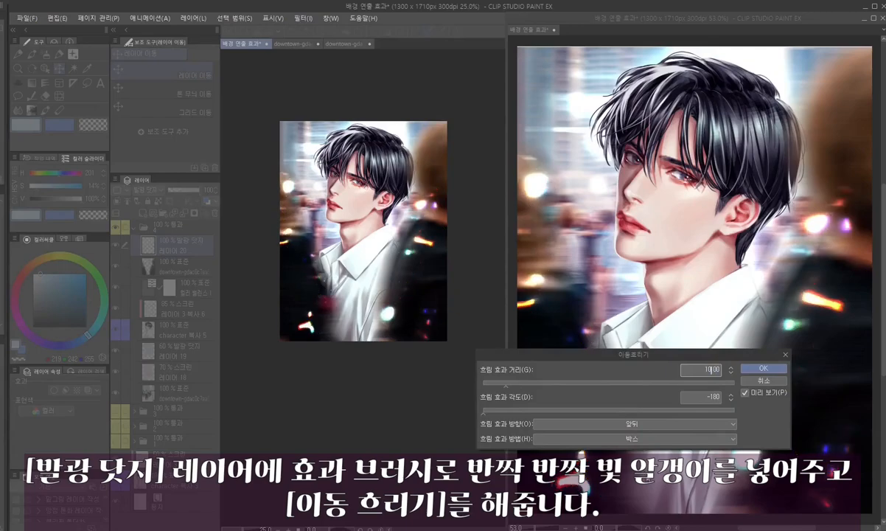
{"action": "left_click", "coordinate": [763, 368]}
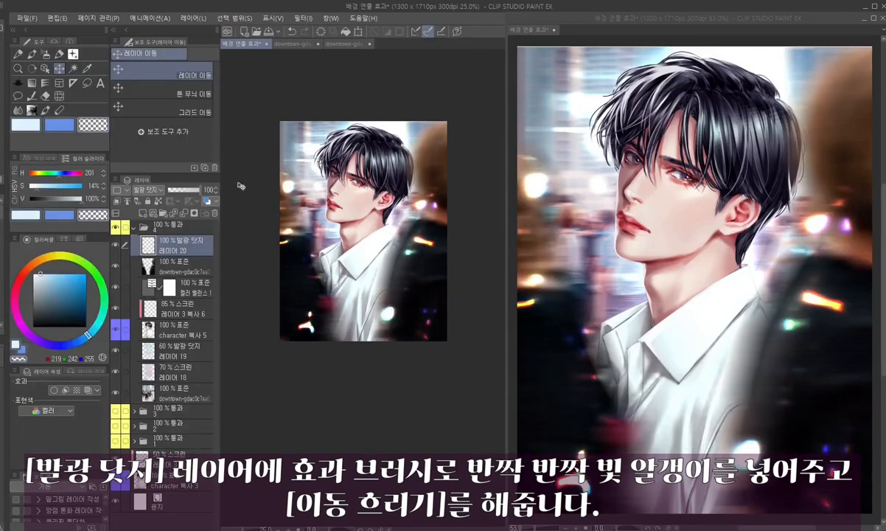
{"action": "key", "text": "b"}
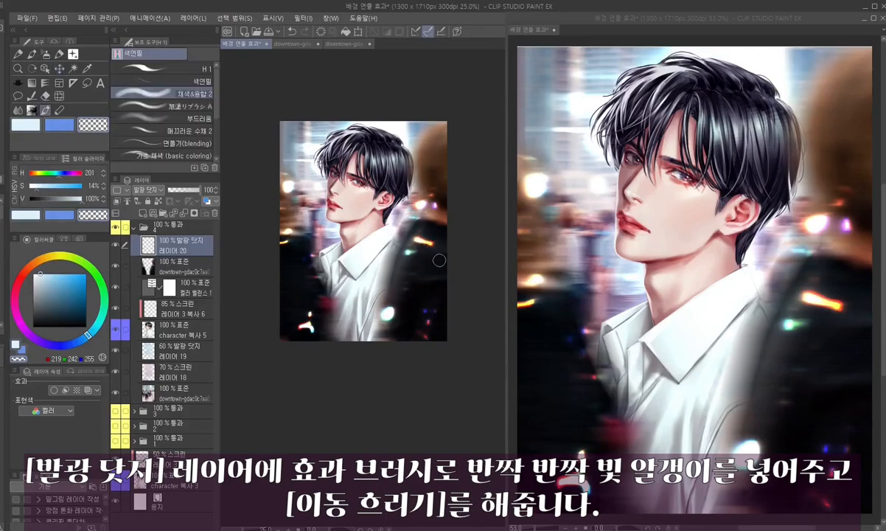
{"action": "left_click_drag", "start_coordinate": [429, 245], "coordinate": [395, 227]}
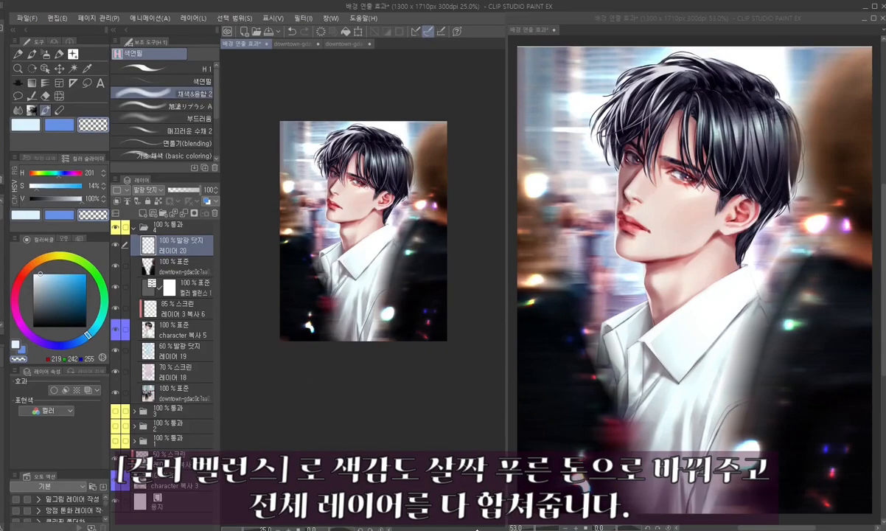
- Shift the hue of the light-particle layer in the positive direction, leaving saturation and luminosity at 0
{"action": "key", "text": "ctrl+u"}
{"action": "left_click_drag", "start_coordinate": [580, 375], "coordinate": [547, 274]}
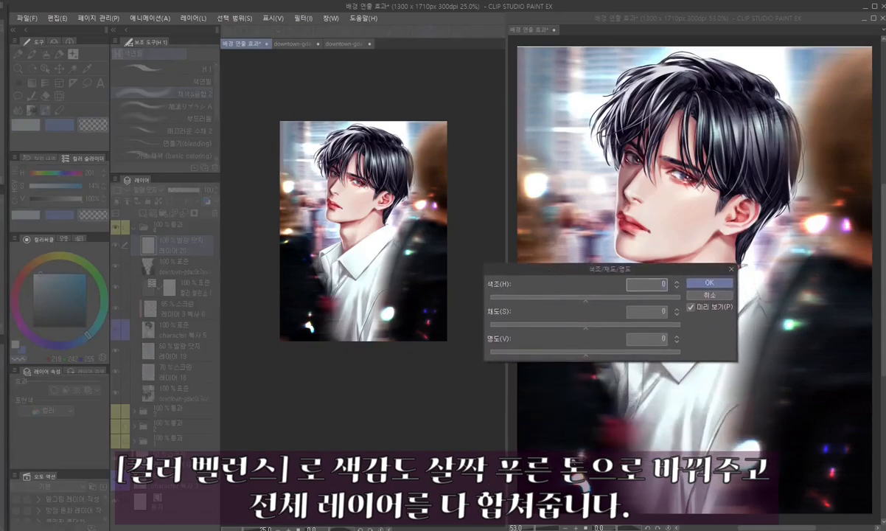
{"action": "left_click_drag", "start_coordinate": [604, 301], "coordinate": [637, 302]}
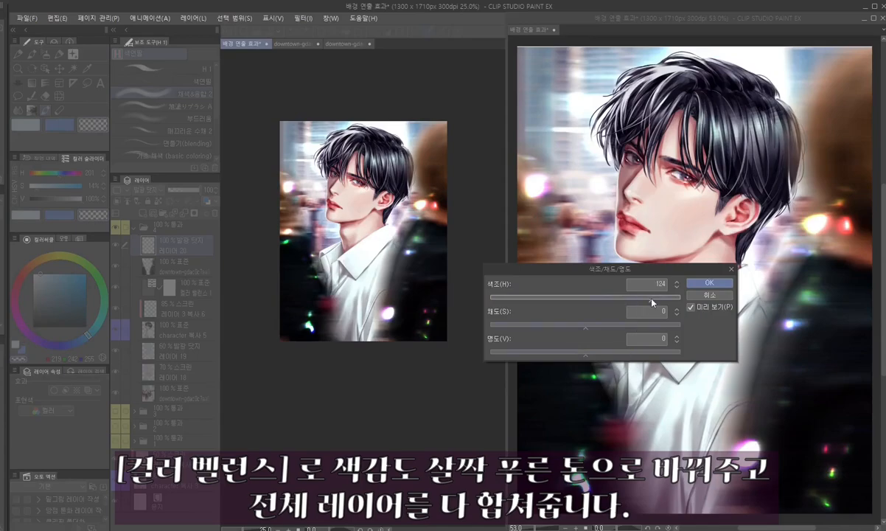
{"action": "left_click_drag", "start_coordinate": [641, 302], "coordinate": [633, 302]}
{"action": "left_click", "coordinate": [709, 282]}
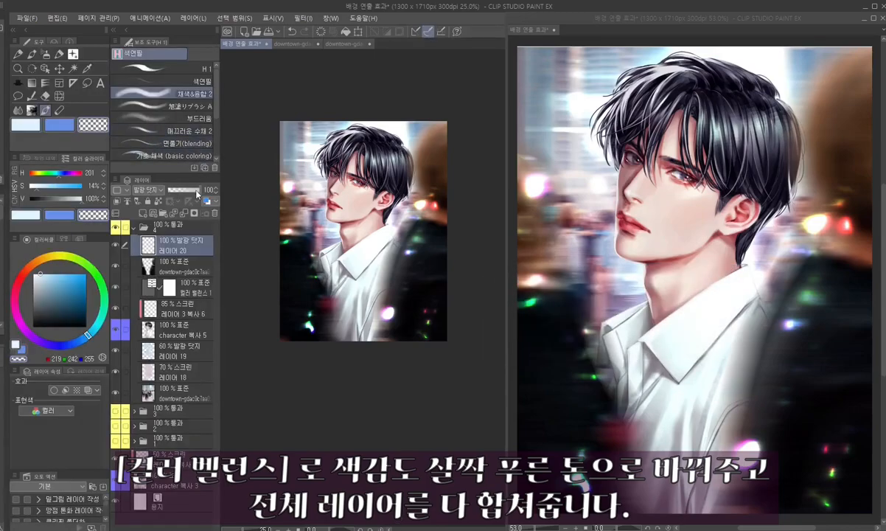
- Lower the opacity of the Glow dodge light-particle layer to 90%
{"action": "left_click", "coordinate": [197, 190]}
{"action": "left_click_drag", "start_coordinate": [197, 191], "coordinate": [199, 193]}
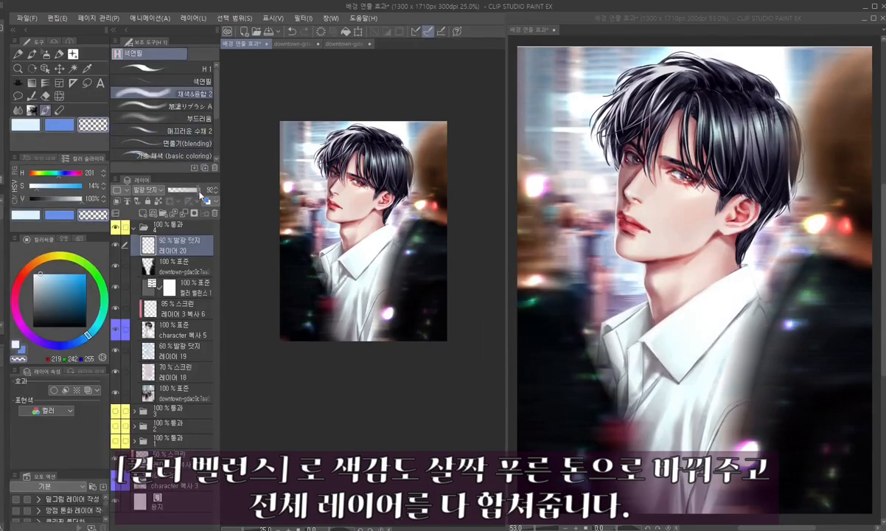
{"action": "left_click", "coordinate": [215, 193]}
{"action": "left_click", "coordinate": [215, 192]}
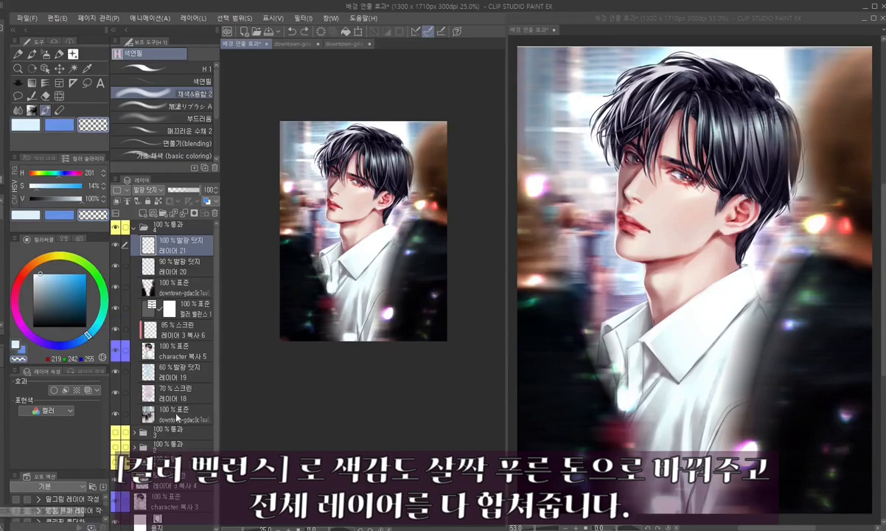
- Select all layers inside folder 4, from the city background up to the top Glow dodge layer, and merge them into one
{"action": "left_click", "coordinate": [177, 417]}
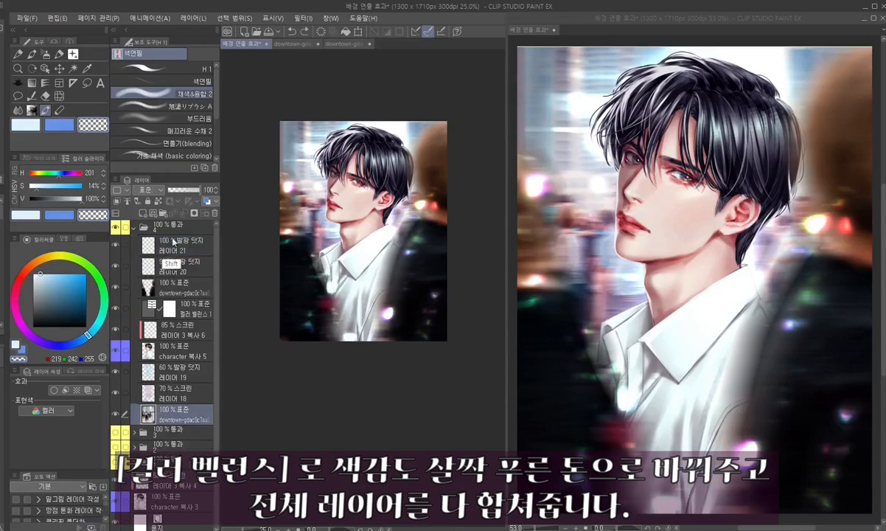
{"action": "left_click", "coordinate": [172, 243], "text": "shift"}
{"action": "right_click", "coordinate": [169, 344]}
{"action": "left_click", "coordinate": [221, 318]}
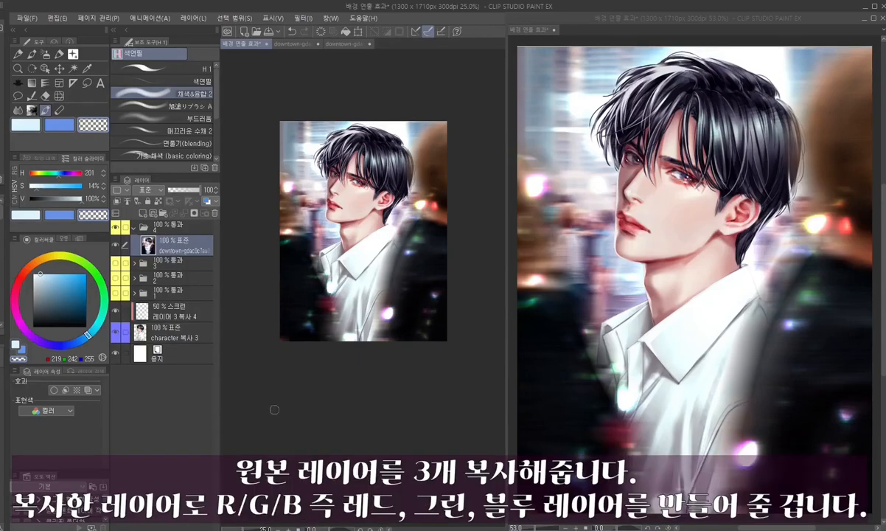
- Make three copies of the merged image layer inside folder 4
{"action": "key", "text": "ctrl+v"}
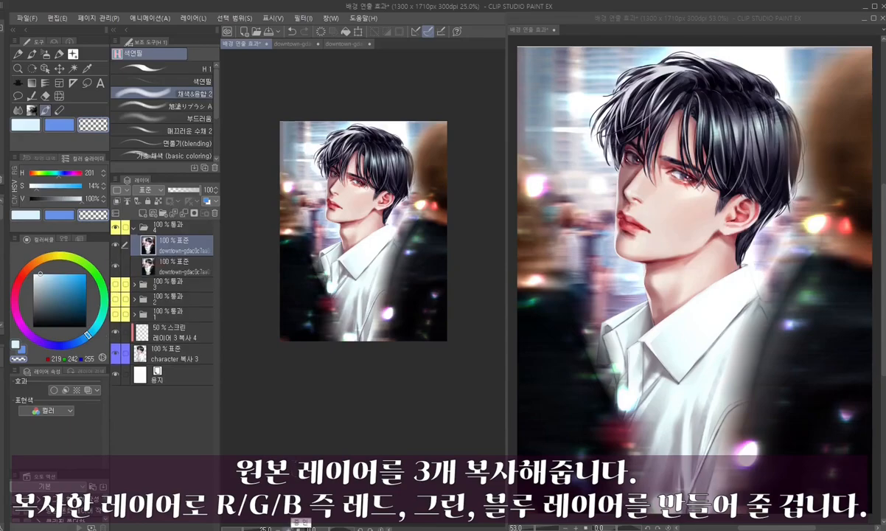
{"action": "key", "text": "ctrl+v"}
{"action": "key", "text": "ctrl+v"}
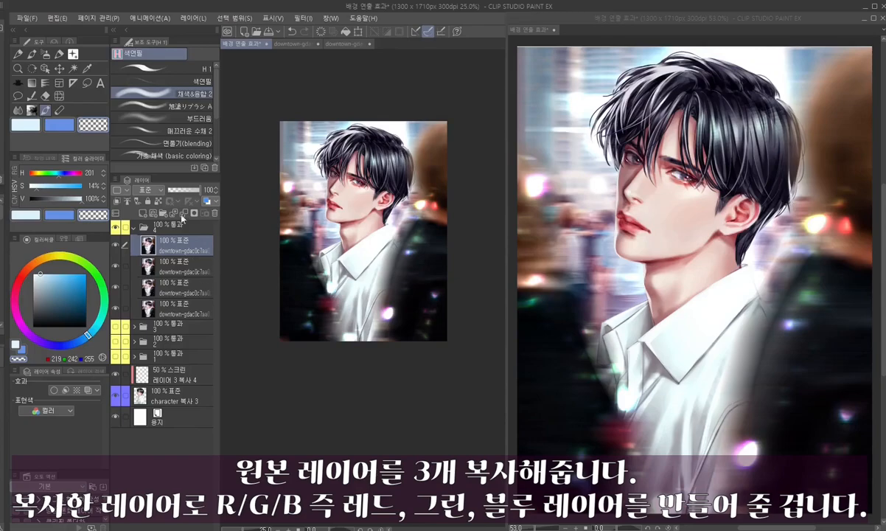
- Rename the three copied layers R, G and B from the uppermost down
{"action": "double_click", "coordinate": [164, 241]}
{"action": "type", "text": "R"}
{"action": "key", "text": "Tab"}
{"action": "type", "text": "G"}
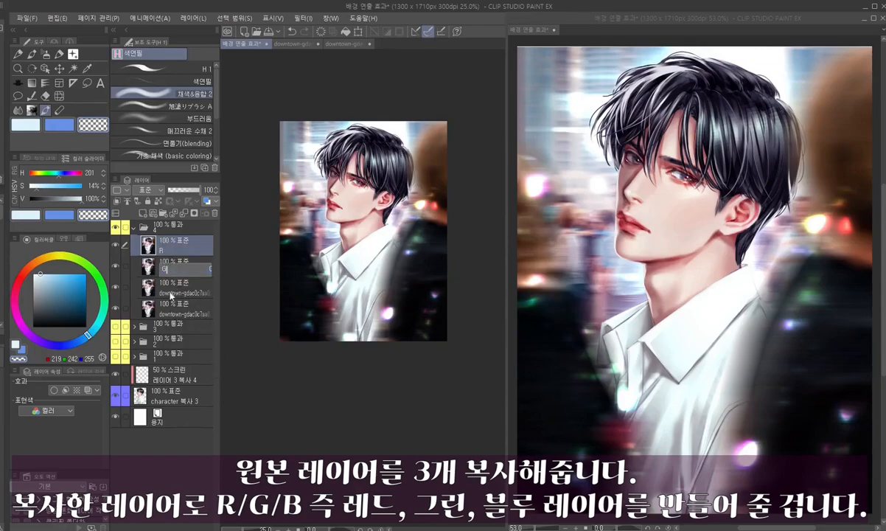
{"action": "left_click", "coordinate": [164, 288]}
{"action": "double_click", "coordinate": [168, 298]}
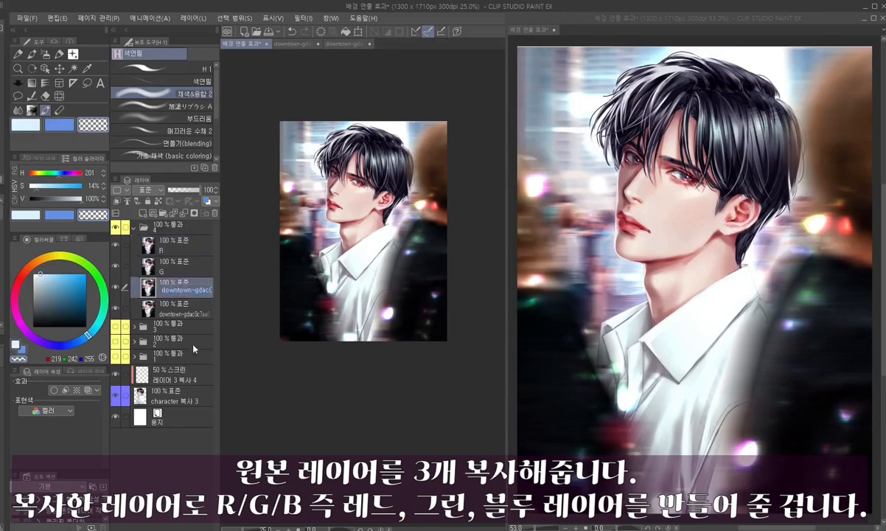
{"action": "type", "text": "B"}
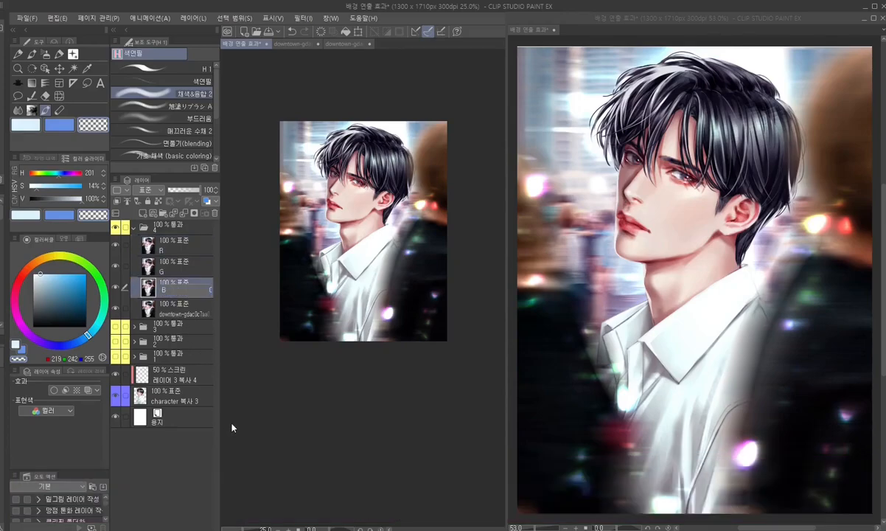
{"action": "key", "text": "Return"}
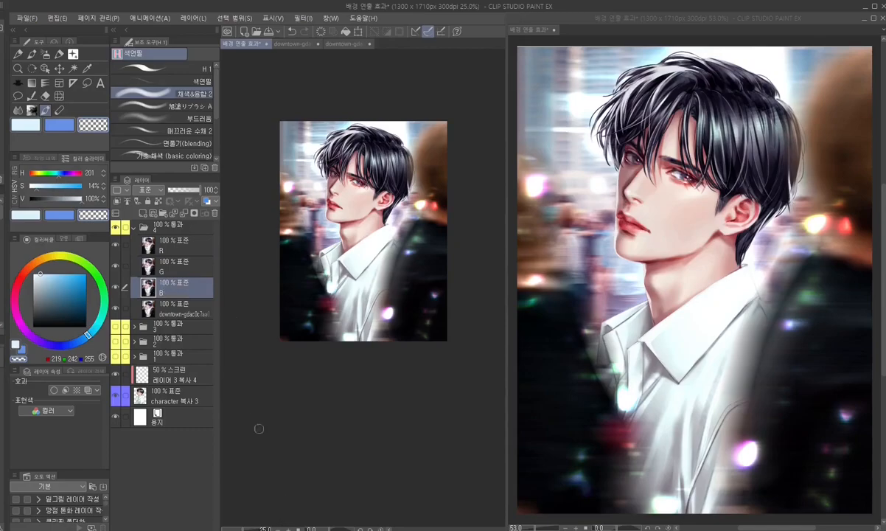
- Open a Tone Curve correction on the R layer and lower the Green channel's white-point output to 0
{"action": "left_click", "coordinate": [166, 245]}
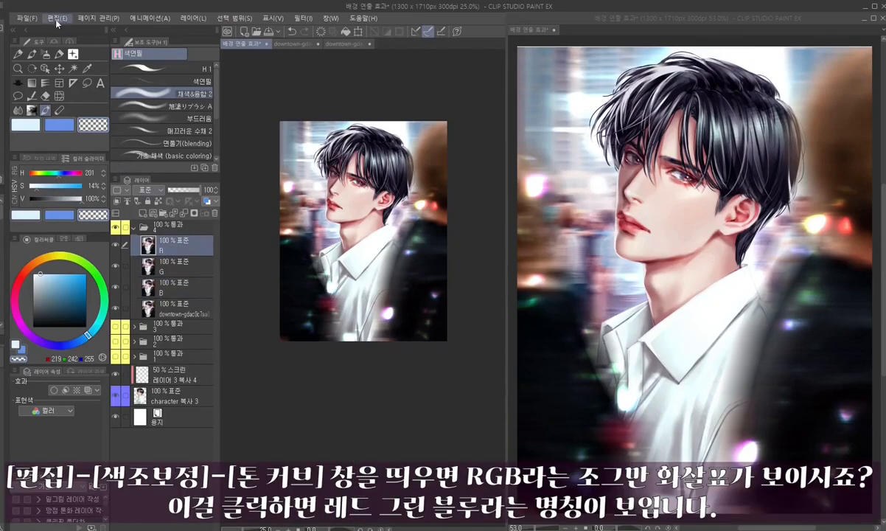
{"action": "left_click", "coordinate": [54, 17]}
{"action": "mouse_move", "coordinate": [74, 266]}
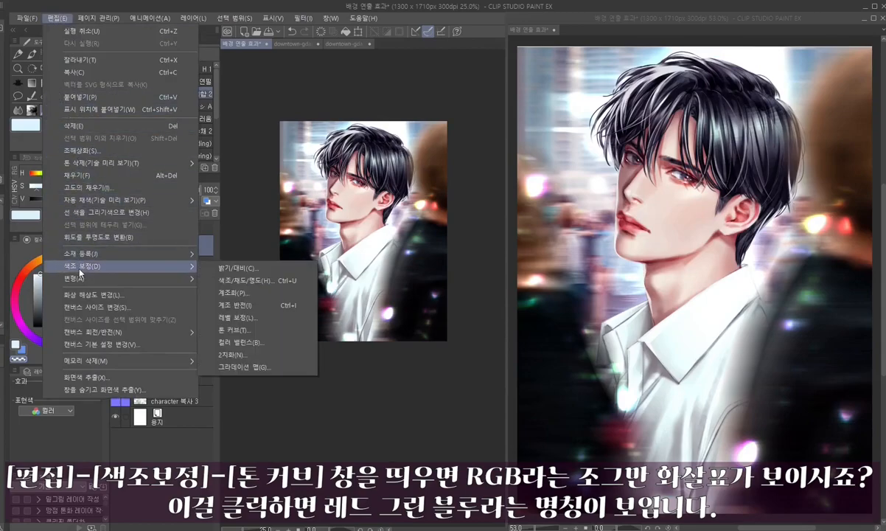
{"action": "left_click", "coordinate": [229, 329]}
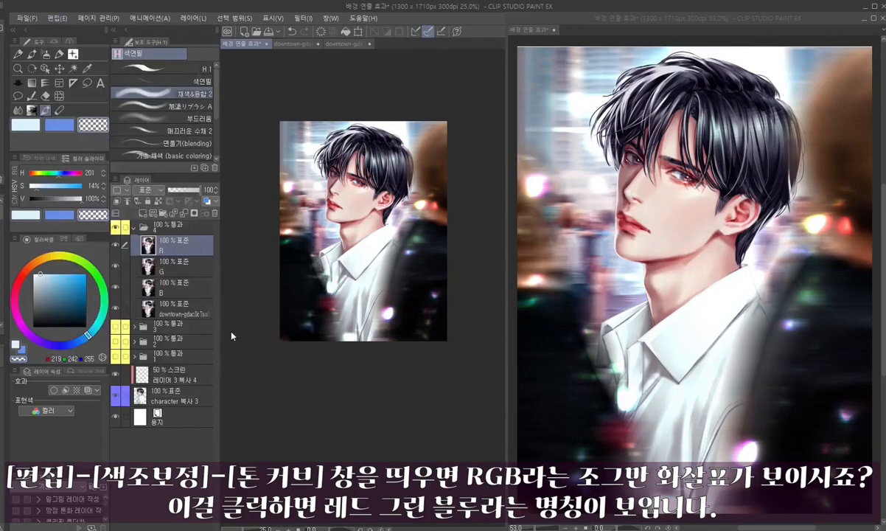
{"action": "left_click_drag", "start_coordinate": [299, 297], "coordinate": [420, 288]}
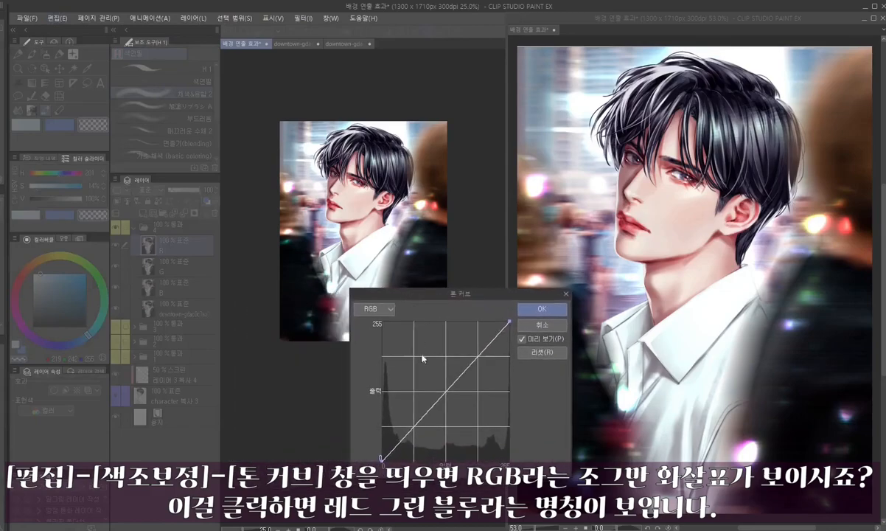
{"action": "left_click", "coordinate": [376, 309]}
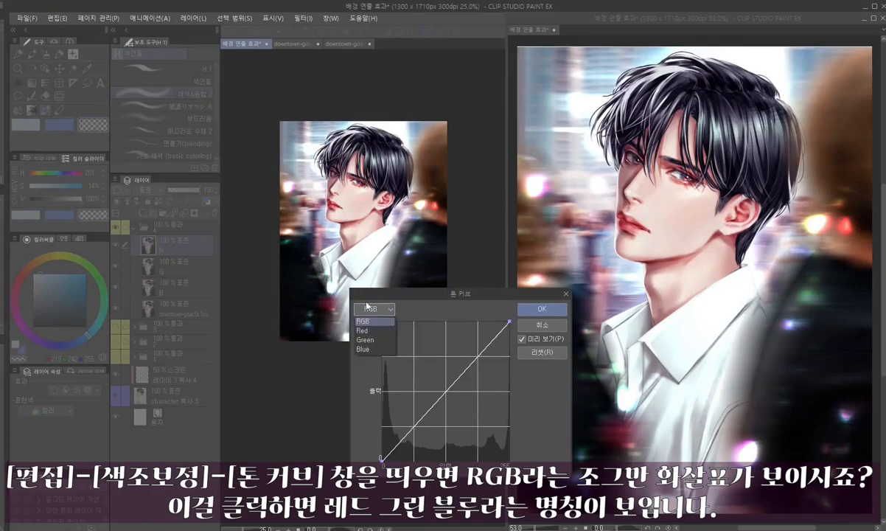
{"action": "left_click", "coordinate": [365, 340]}
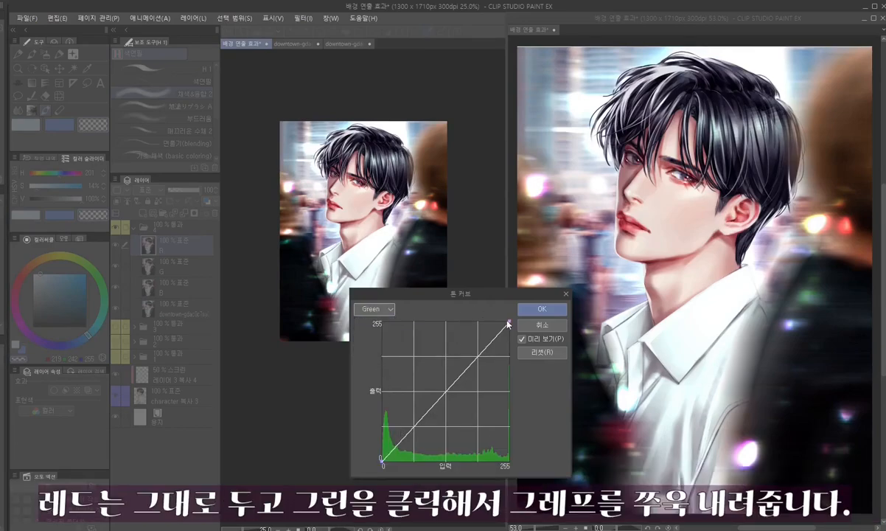
{"action": "left_click_drag", "start_coordinate": [511, 324], "coordinate": [510, 461]}
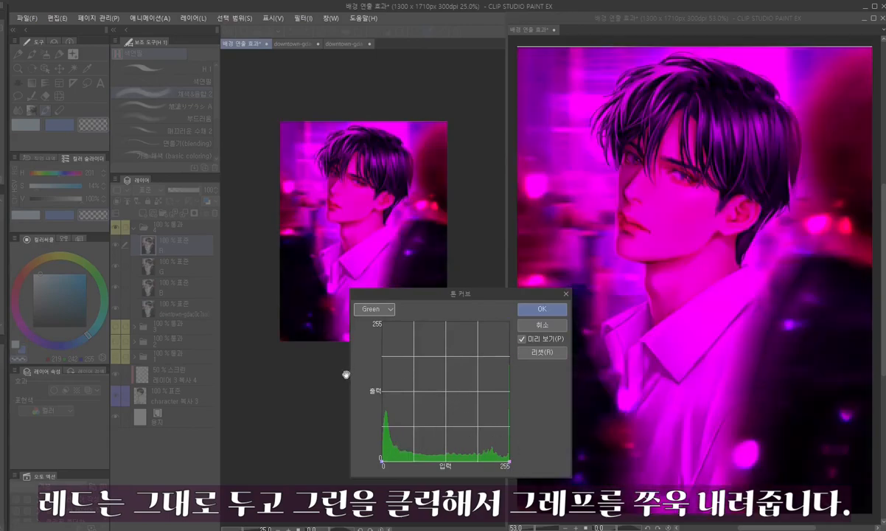
- Lower the Blue channel's white-point output to 0 in the R layer's tone curve and apply the correction
{"action": "left_click", "coordinate": [369, 309]}
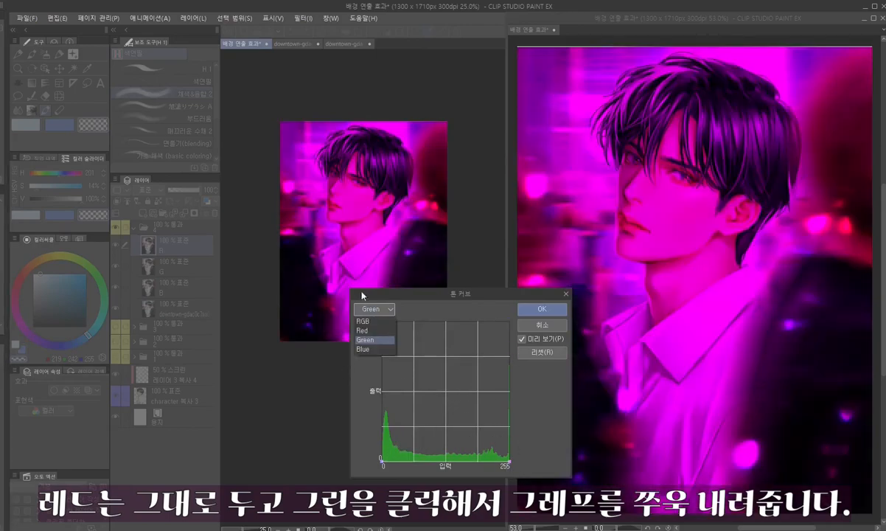
{"action": "left_click", "coordinate": [362, 349]}
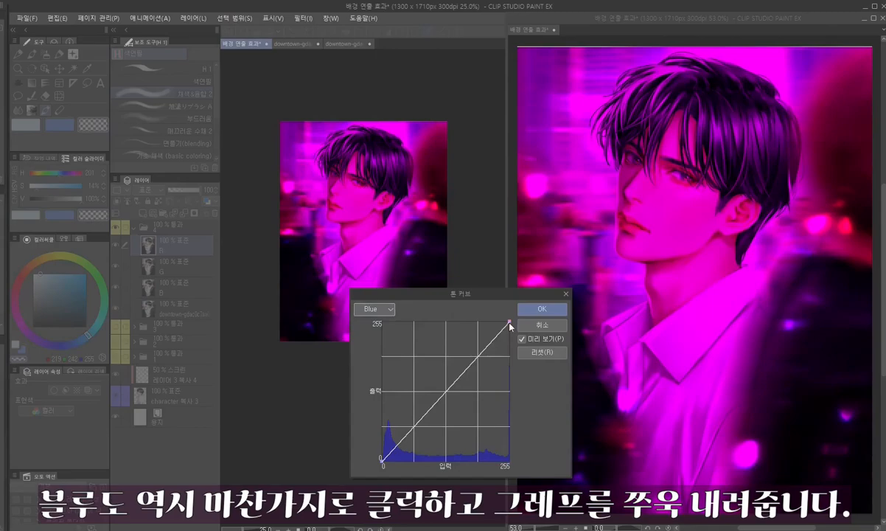
{"action": "left_click_drag", "start_coordinate": [510, 325], "coordinate": [517, 477]}
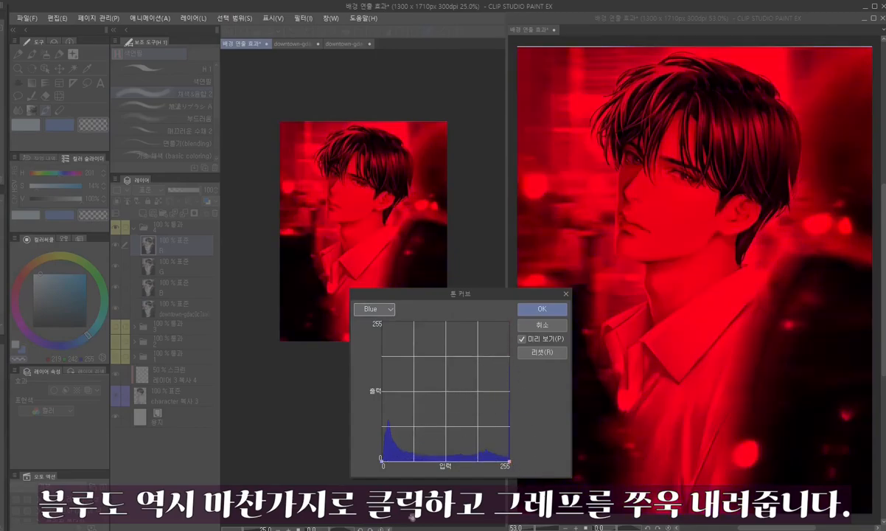
{"action": "left_click", "coordinate": [541, 309]}
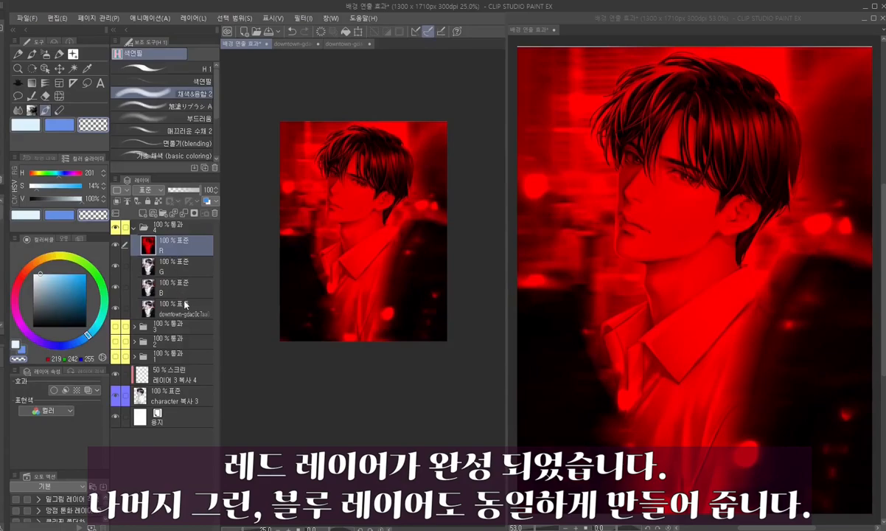
- Hide the R layer and lower the Red channel's white-point output to 0 in a Tone Curve correction on the G layer
{"action": "left_click", "coordinate": [166, 266]}
{"action": "left_click", "coordinate": [115, 246]}
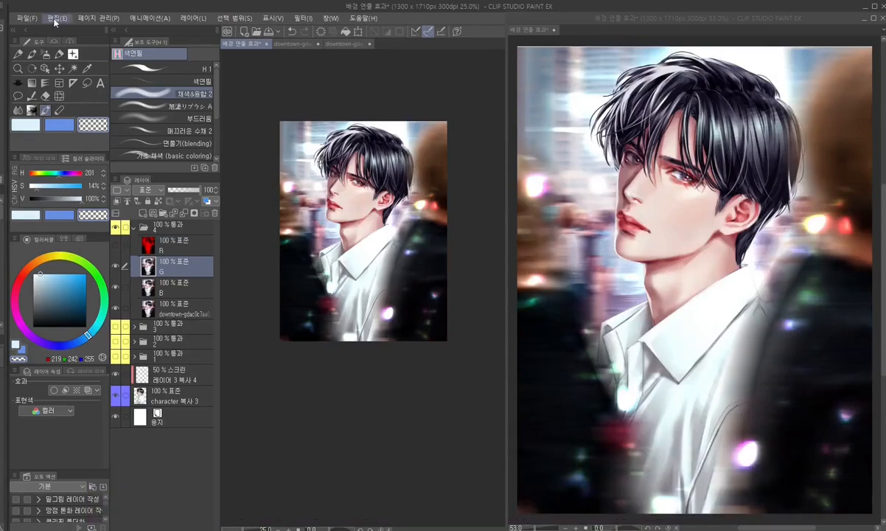
{"action": "left_click", "coordinate": [50, 17]}
{"action": "mouse_move", "coordinate": [81, 265]}
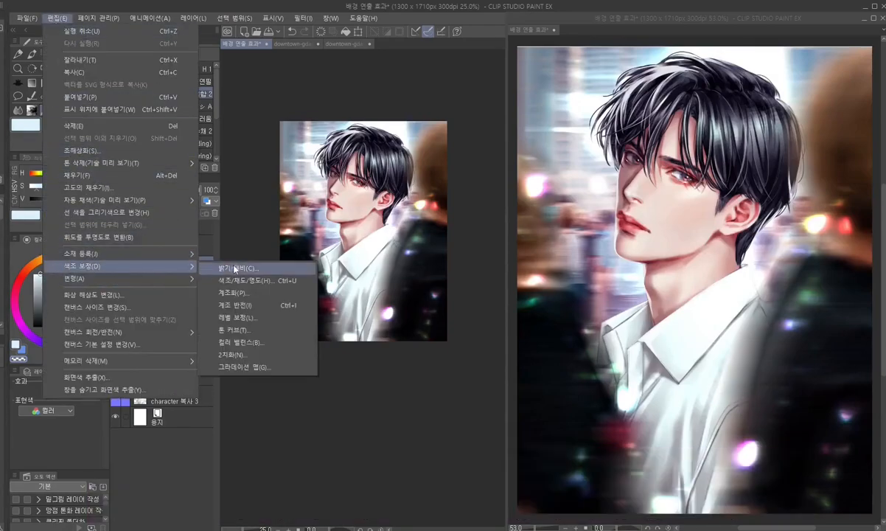
{"action": "left_click", "coordinate": [235, 330]}
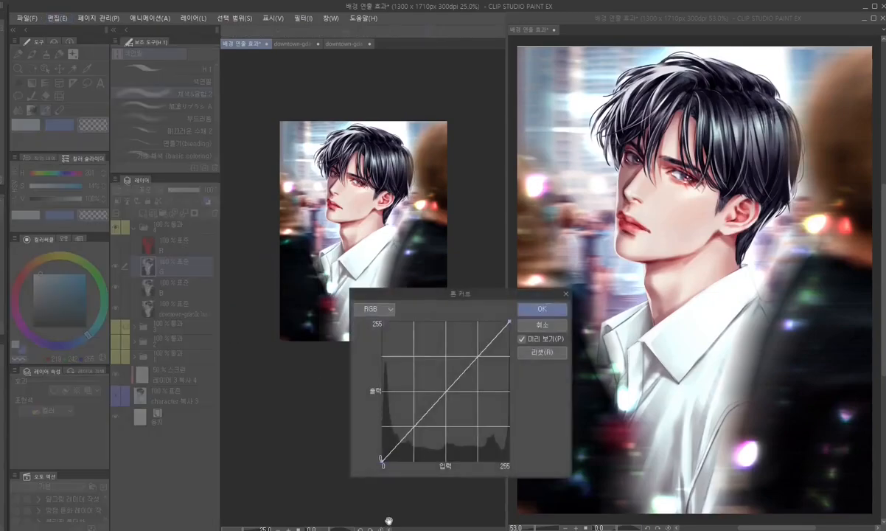
{"action": "left_click", "coordinate": [376, 310]}
{"action": "left_click", "coordinate": [362, 323]}
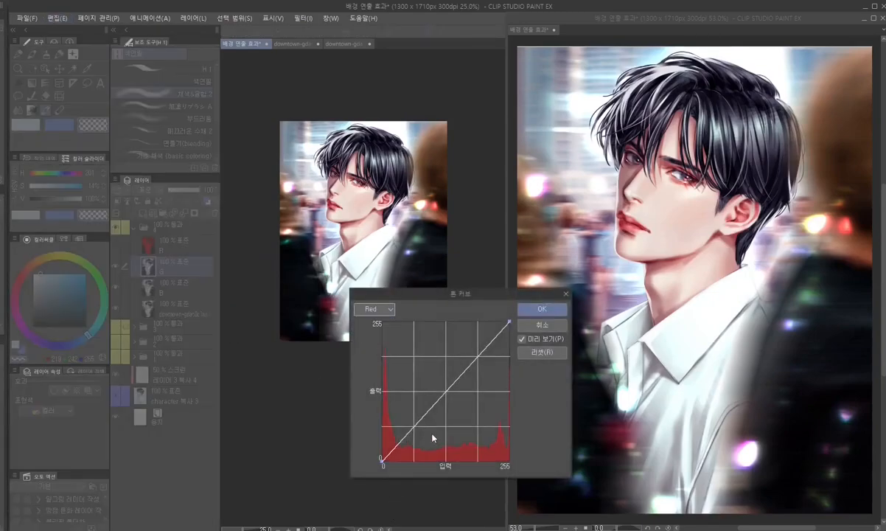
{"action": "left_click_drag", "start_coordinate": [509, 325], "coordinate": [509, 460]}
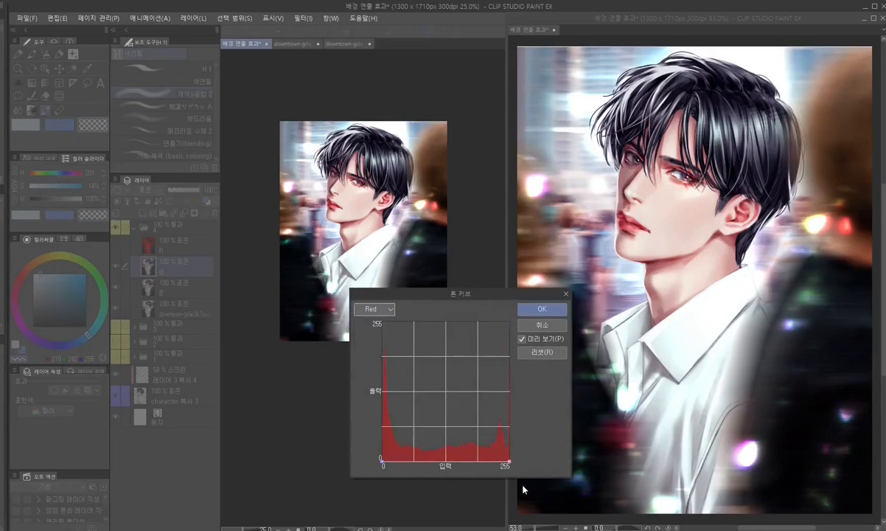
- Lower the Blue channel's white-point output to 0 in the G layer's tone curve and apply the correction
{"action": "left_click", "coordinate": [370, 311]}
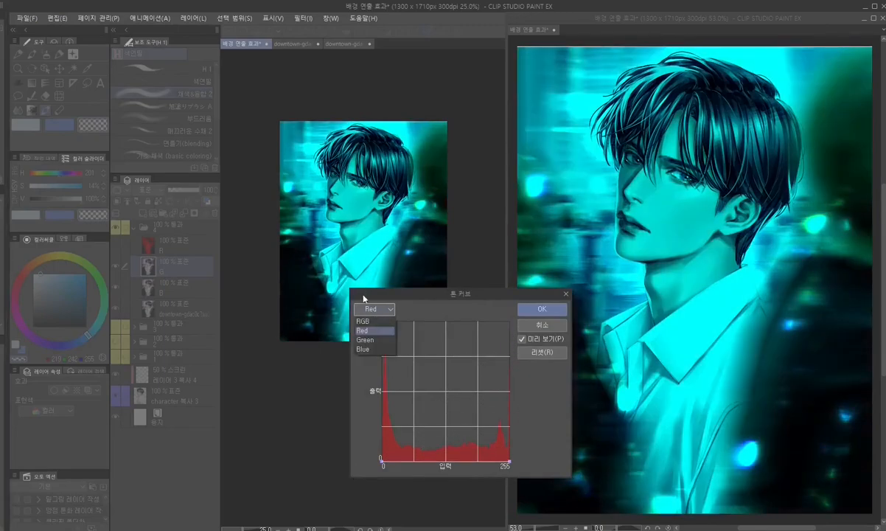
{"action": "left_click", "coordinate": [363, 350]}
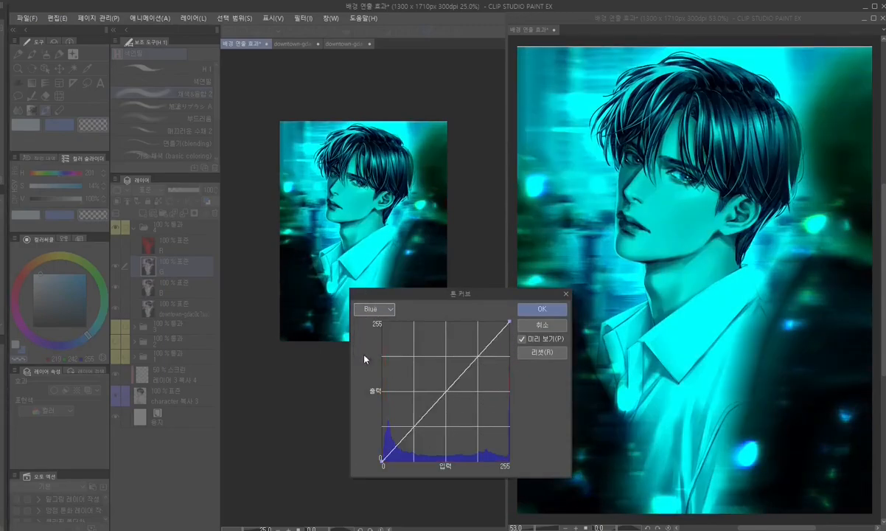
{"action": "left_click_drag", "start_coordinate": [510, 325], "coordinate": [491, 490]}
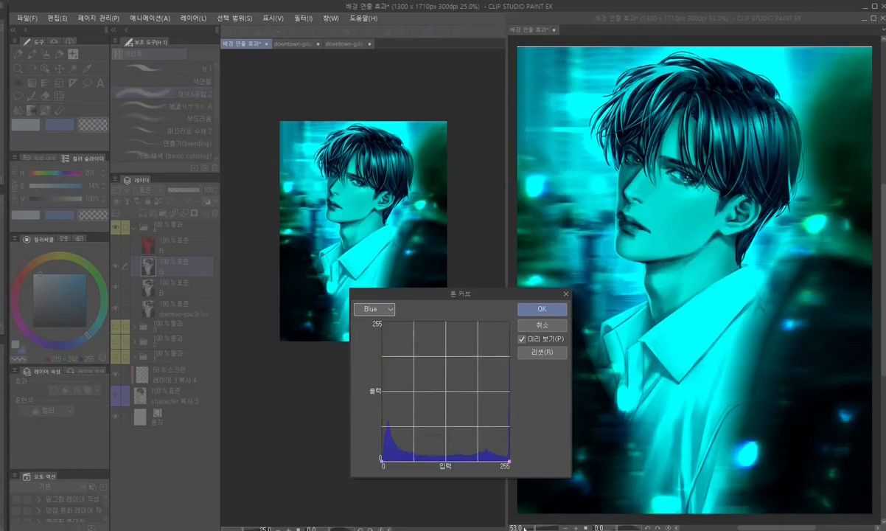
{"action": "left_click", "coordinate": [538, 309]}
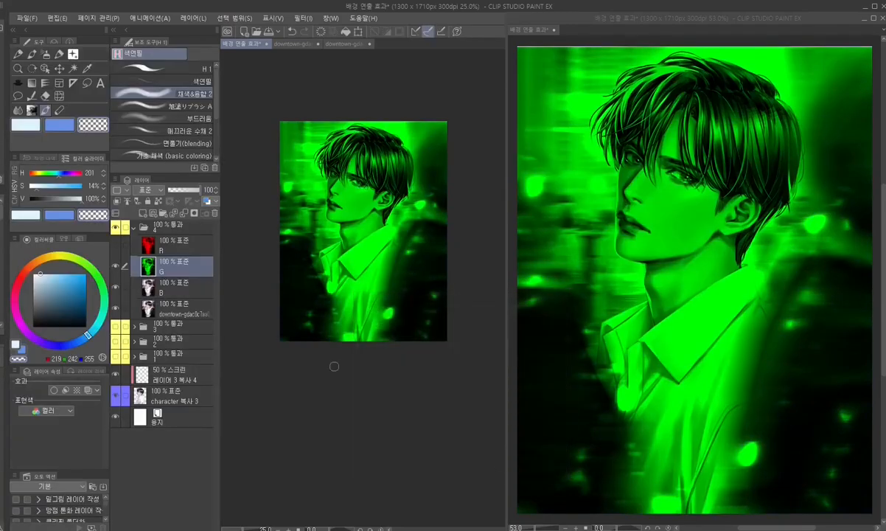
- Hide the G layer and lower the Red channel's white-point output to 0 in a Tone Curve correction on the B layer
{"action": "left_click", "coordinate": [115, 264]}
{"action": "left_click", "coordinate": [165, 286]}
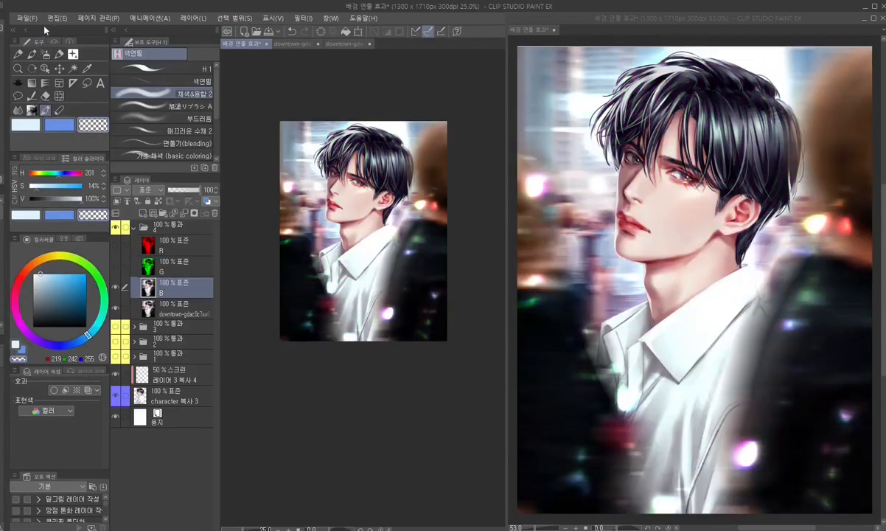
{"action": "left_click", "coordinate": [56, 18]}
{"action": "mouse_move", "coordinate": [73, 267]}
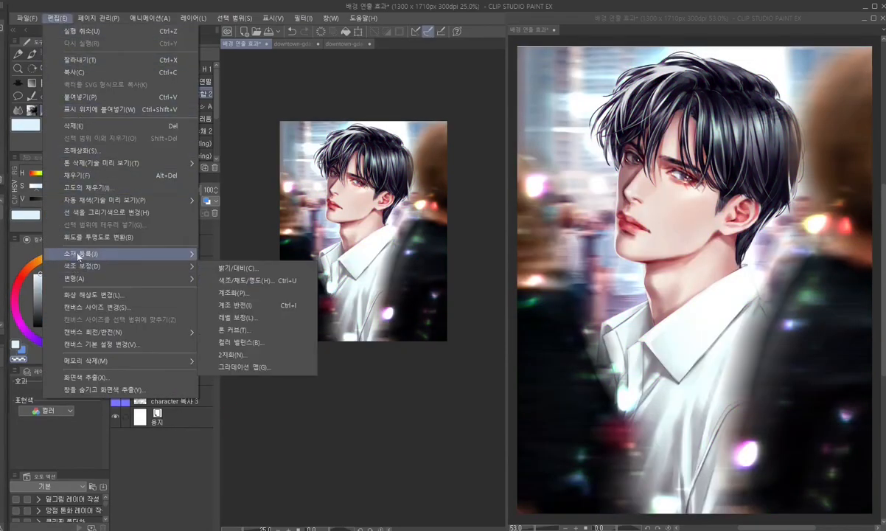
{"action": "left_click", "coordinate": [229, 310]}
{"action": "left_click", "coordinate": [368, 316]}
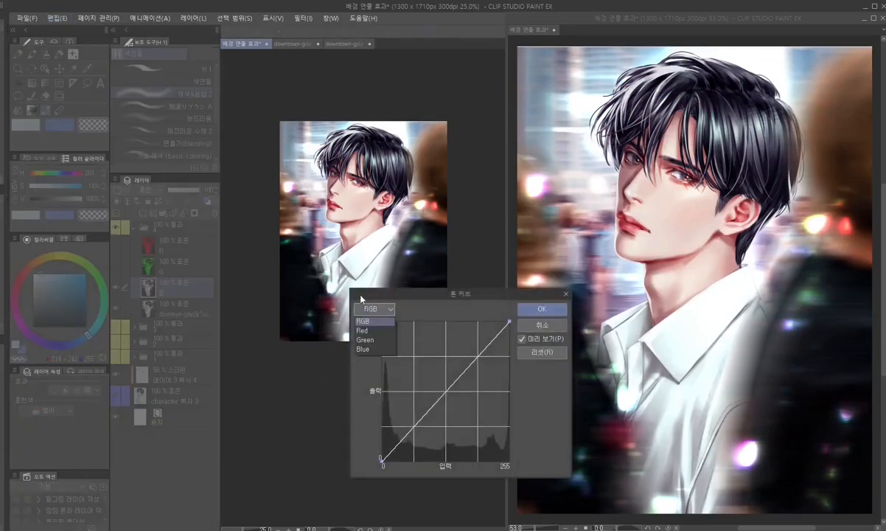
{"action": "left_click", "coordinate": [365, 332]}
{"action": "left_click_drag", "start_coordinate": [508, 322], "coordinate": [483, 459]}
- Lower the Green channel's white-point output to 0 in the B layer's tone curve and apply the correction
{"action": "left_click", "coordinate": [371, 310]}
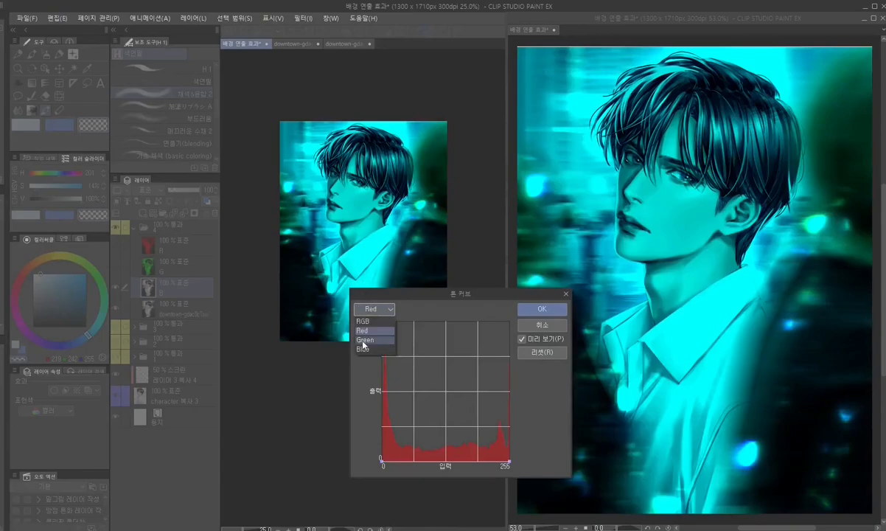
{"action": "left_click", "coordinate": [365, 340]}
{"action": "left_click_drag", "start_coordinate": [509, 322], "coordinate": [483, 459]}
{"action": "left_click", "coordinate": [540, 309]}
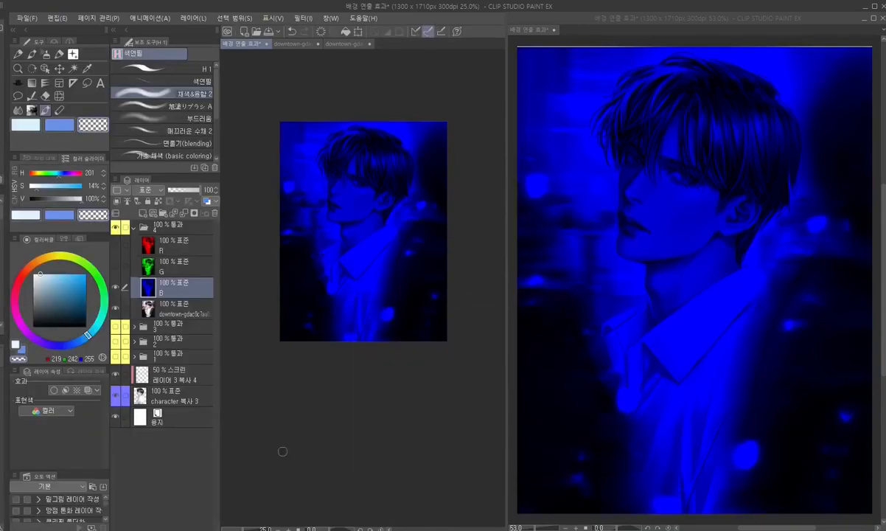
- Show the R and G layers again and set the R, G and B layers to Screen blending mode
{"action": "left_click", "coordinate": [115, 247]}
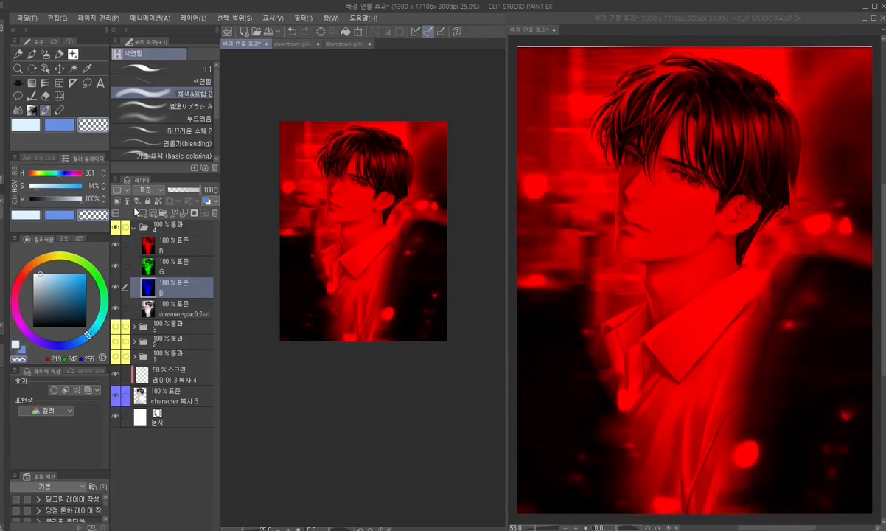
{"action": "left_click", "coordinate": [164, 251], "text": "shift"}
{"action": "left_click", "coordinate": [141, 190]}
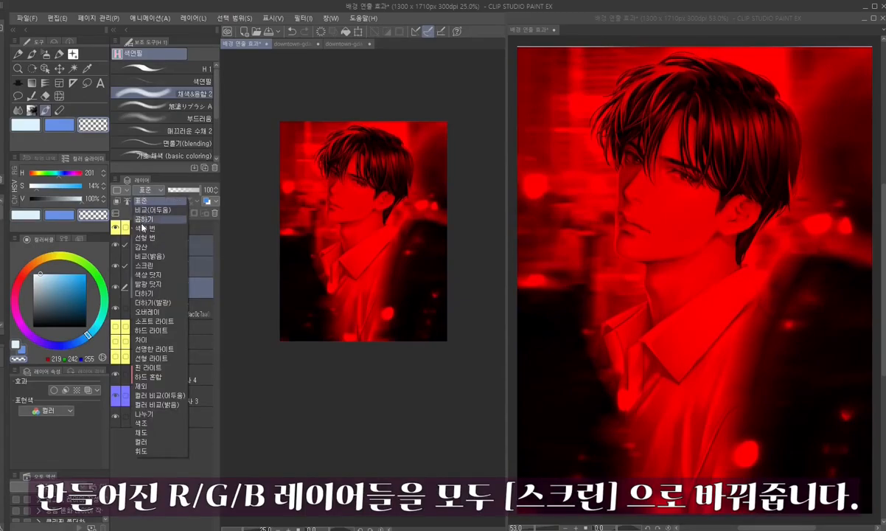
{"action": "left_click", "coordinate": [151, 253]}
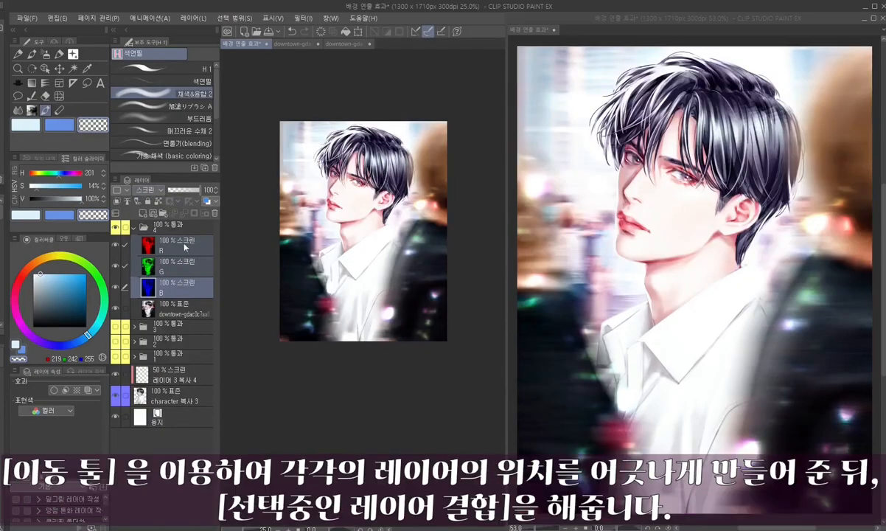
- Offset the R, G and B layers slightly from one another with the Move Layer tool to create colour fringes
{"action": "left_click", "coordinate": [177, 245]}
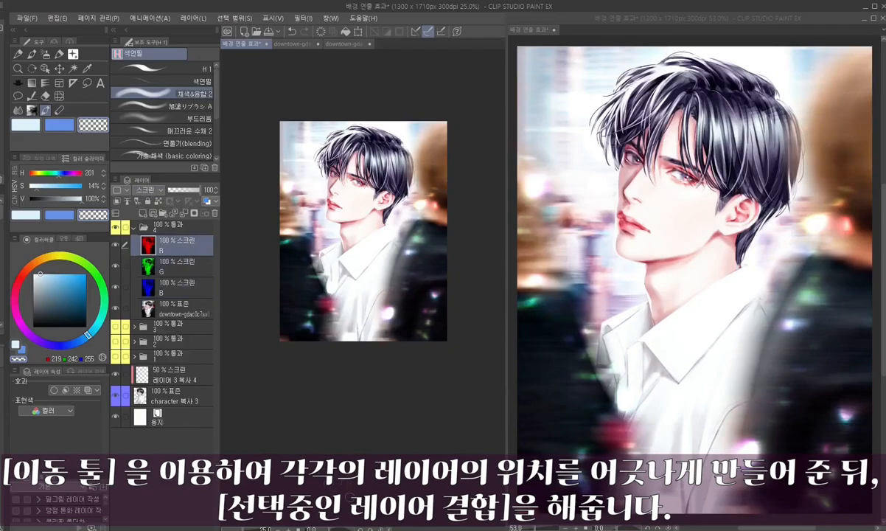
{"action": "key", "text": "k"}
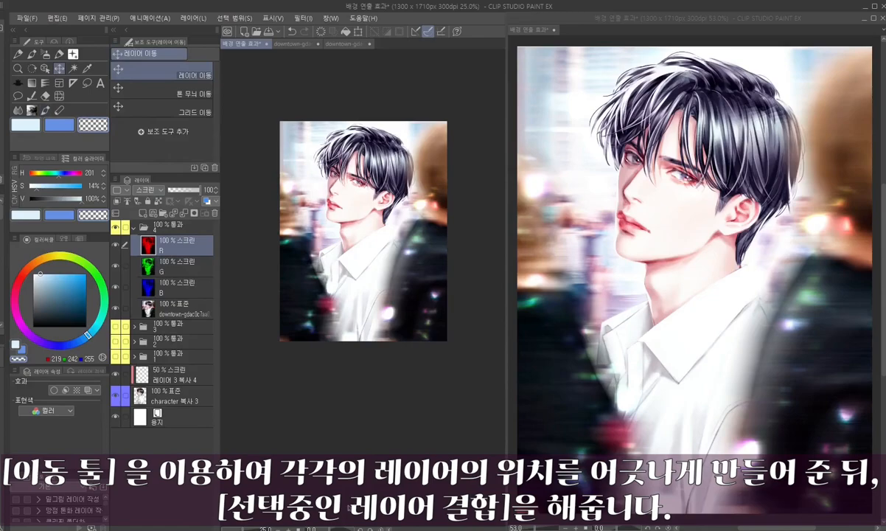
{"action": "left_click", "coordinate": [166, 266]}
{"action": "left_click_drag", "start_coordinate": [270, 441], "coordinate": [254, 414]}
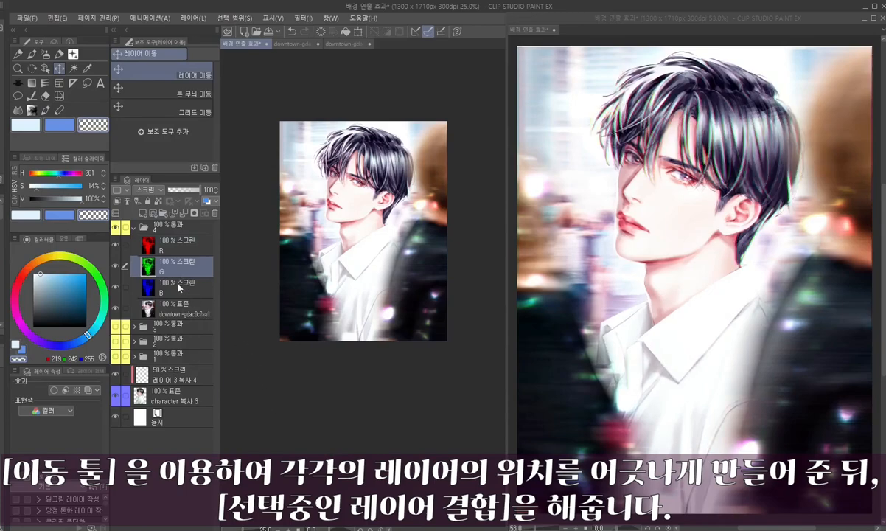
{"action": "left_click", "coordinate": [171, 288]}
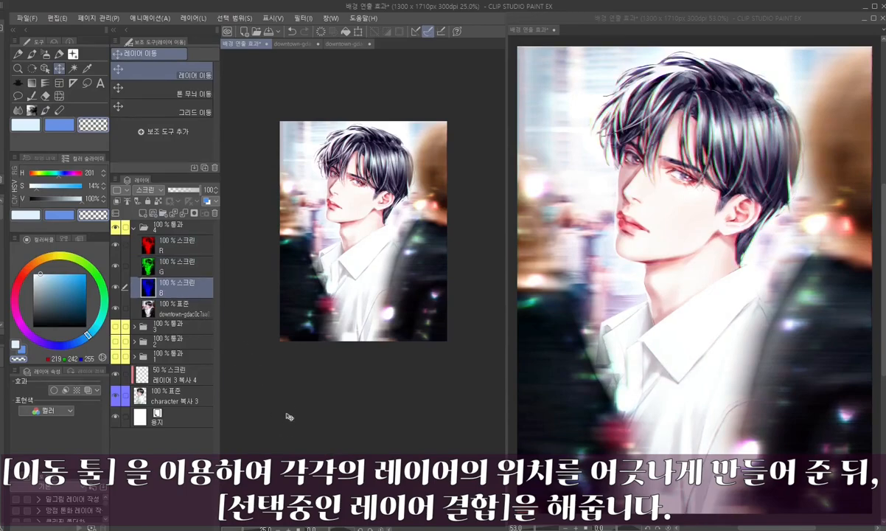
- Select the R, G and B layers together and merge them into a single layer
{"action": "left_click", "coordinate": [169, 245], "text": "shift"}
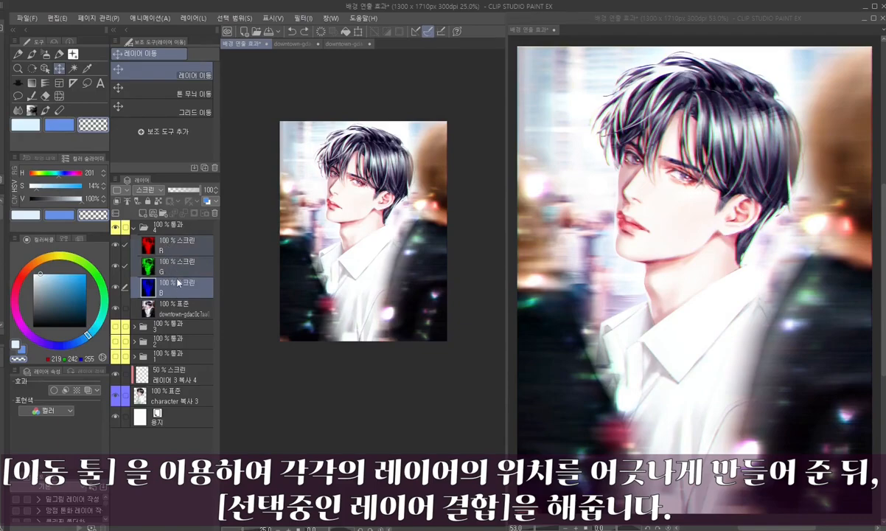
{"action": "right_click", "coordinate": [177, 283]}
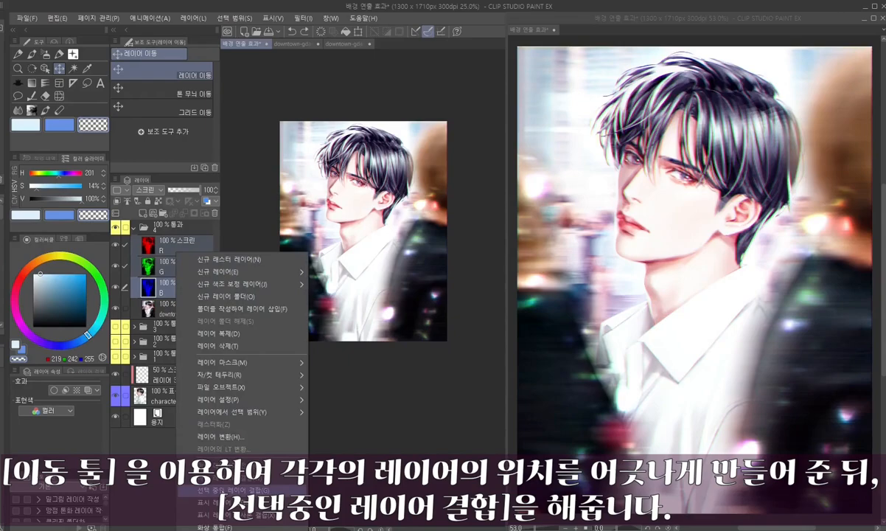
{"action": "left_click", "coordinate": [221, 490]}
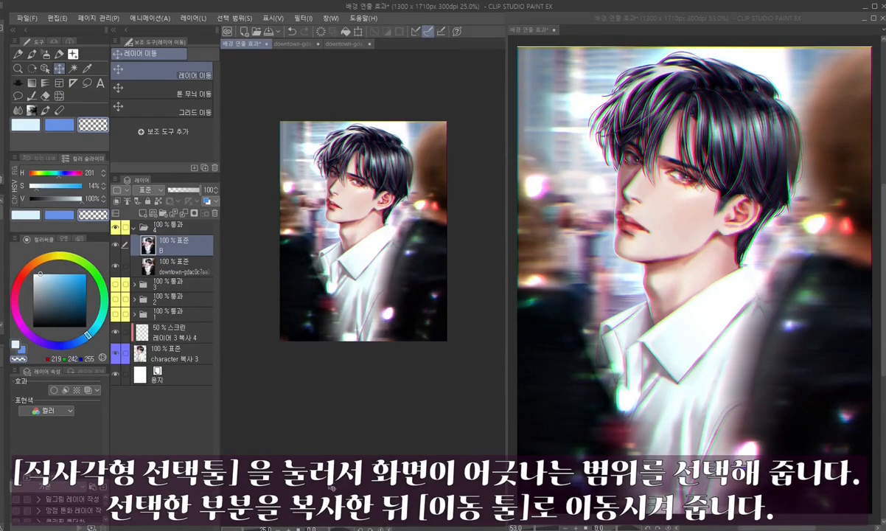
- Select several thin horizontal strips of varying length at staggered heights across the whole portrait with the rectangular selection tool
{"action": "key", "text": "m"}
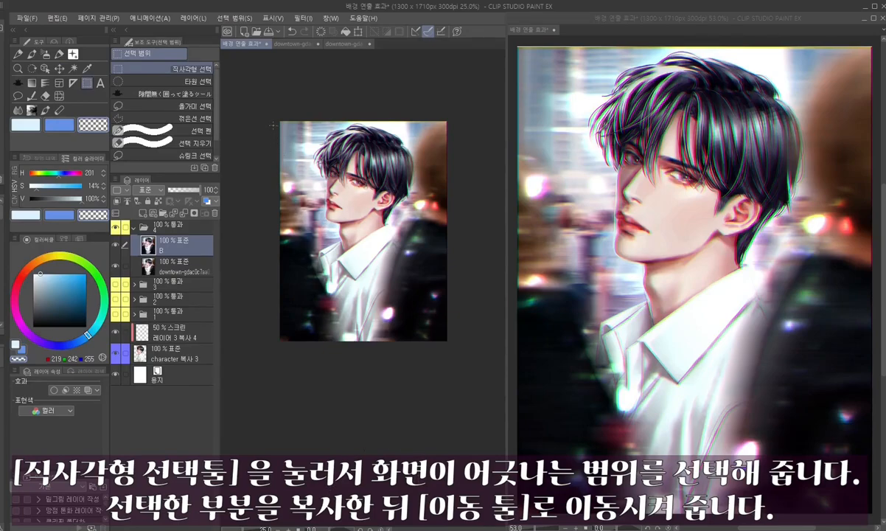
{"action": "left_click_drag", "start_coordinate": [274, 128], "coordinate": [328, 126]}
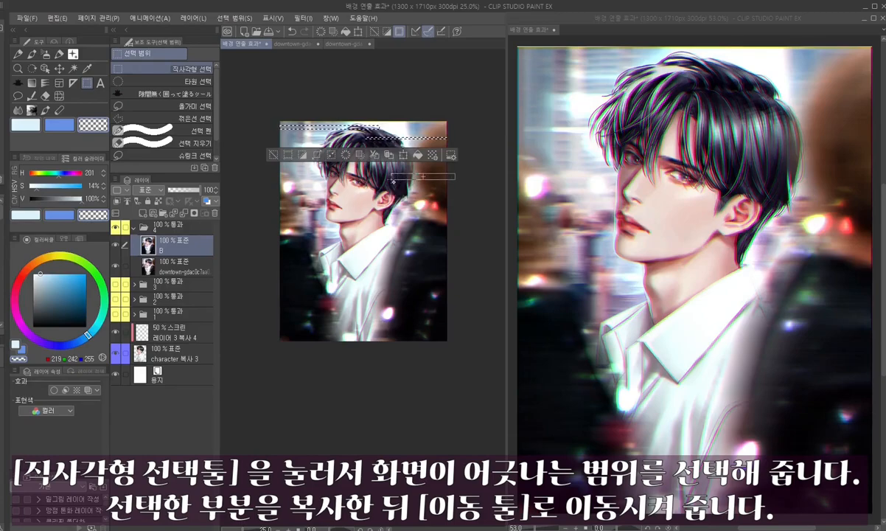
{"action": "left_click_drag", "start_coordinate": [393, 180], "coordinate": [391, 178]}
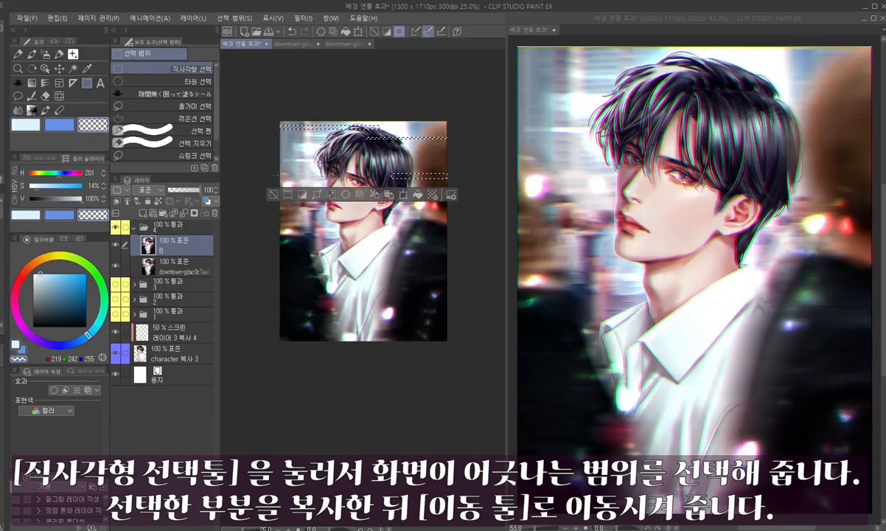
{"action": "left_click_drag", "start_coordinate": [276, 226], "coordinate": [339, 232]}
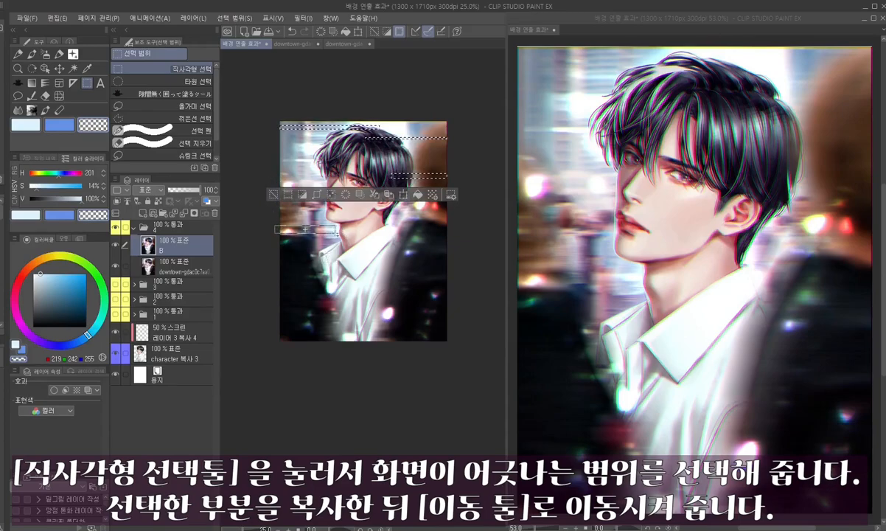
{"action": "left_click_drag", "start_coordinate": [346, 230], "coordinate": [446, 235]}
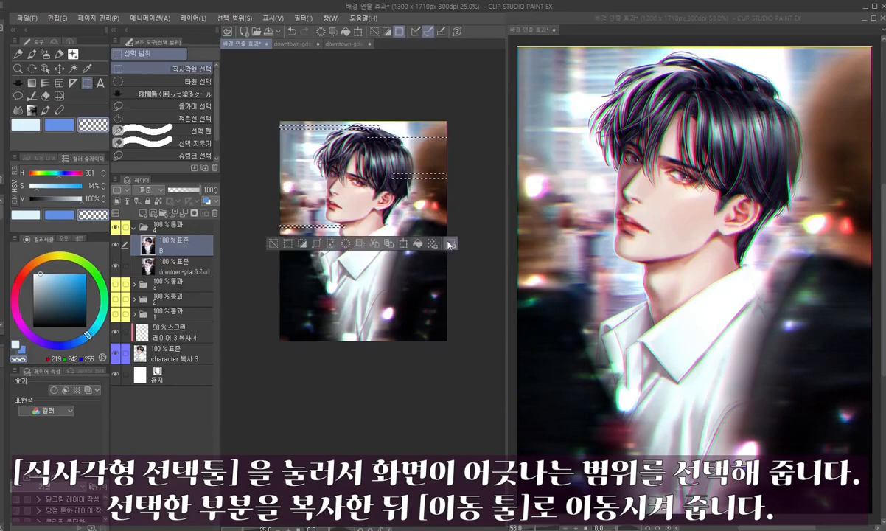
{"action": "left_click_drag", "start_coordinate": [450, 253], "coordinate": [311, 258]}
{"action": "key", "text": "shift"}
{"action": "left_click_drag", "start_coordinate": [273, 287], "coordinate": [366, 289]}
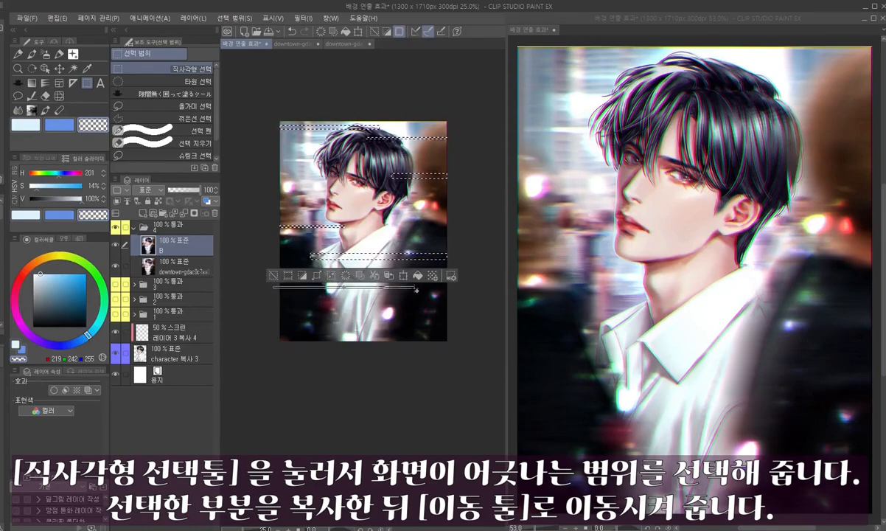
{"action": "left_click_drag", "start_coordinate": [414, 290], "coordinate": [412, 289]}
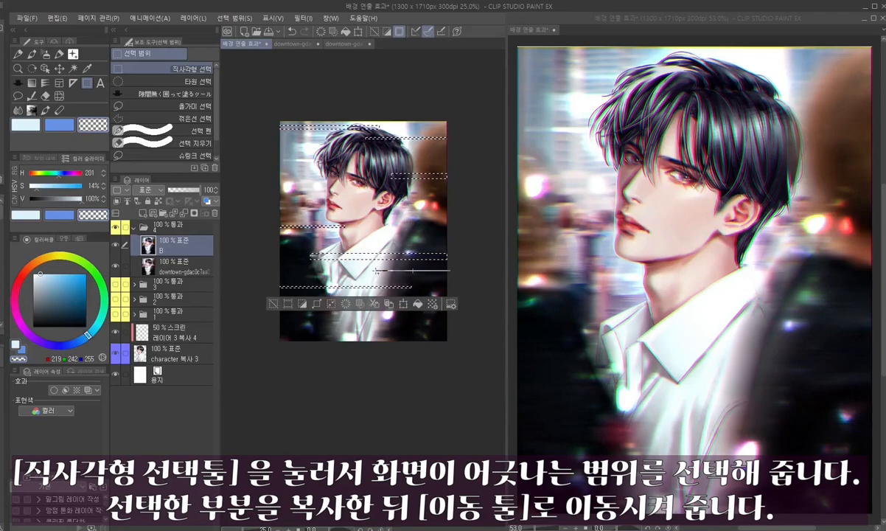
{"action": "left_click_drag", "start_coordinate": [375, 272], "coordinate": [375, 272]}
{"action": "left_click_drag", "start_coordinate": [451, 317], "coordinate": [280, 323]}
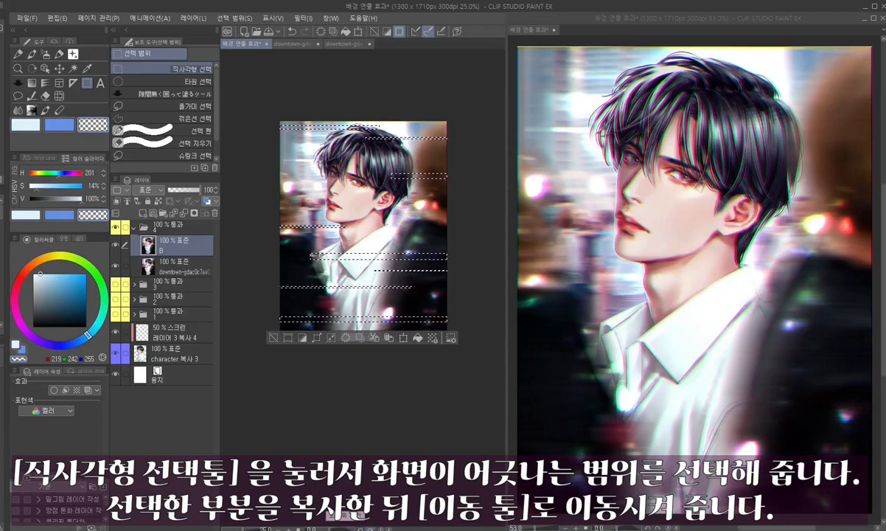
- Copy the selected strips onto a new layer, deselect, and shift them sideways with the Move Layer tool
{"action": "key", "text": "ctrl+c"}
{"action": "key", "text": "ctrl+v"}
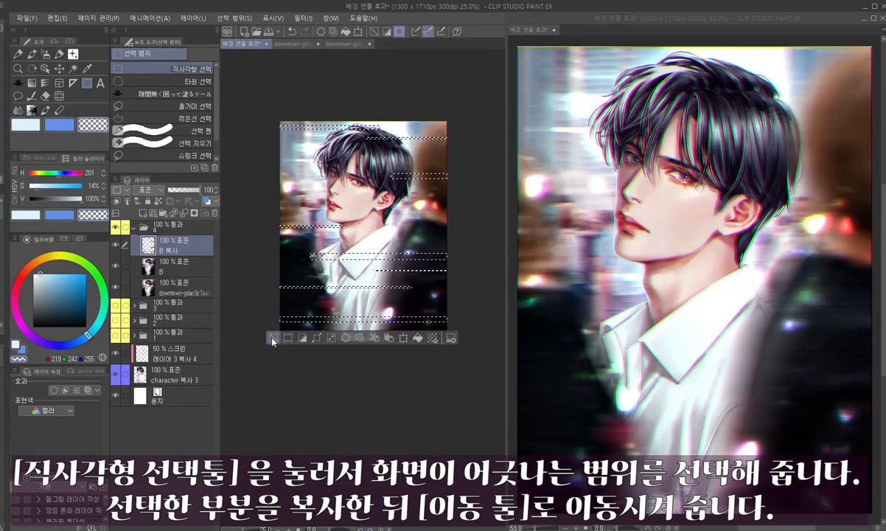
{"action": "key", "text": "k"}
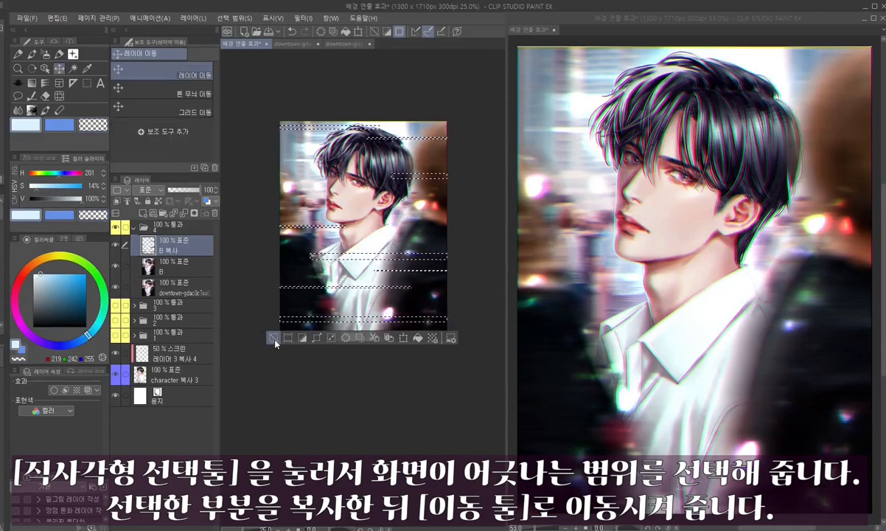
{"action": "left_click", "coordinate": [273, 339]}
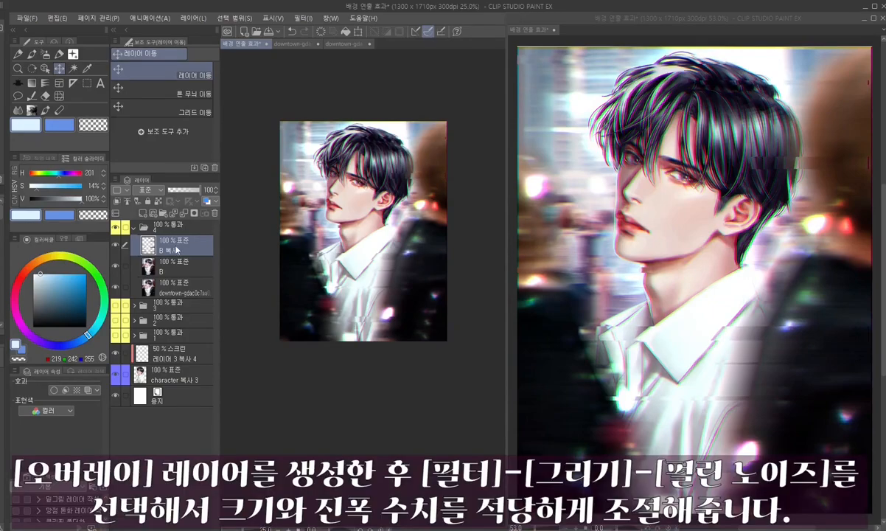
- Create a new layer above the shifted strips and set its blending mode to Overlay
{"action": "left_click", "coordinate": [143, 213]}
{"action": "left_click", "coordinate": [146, 193]}
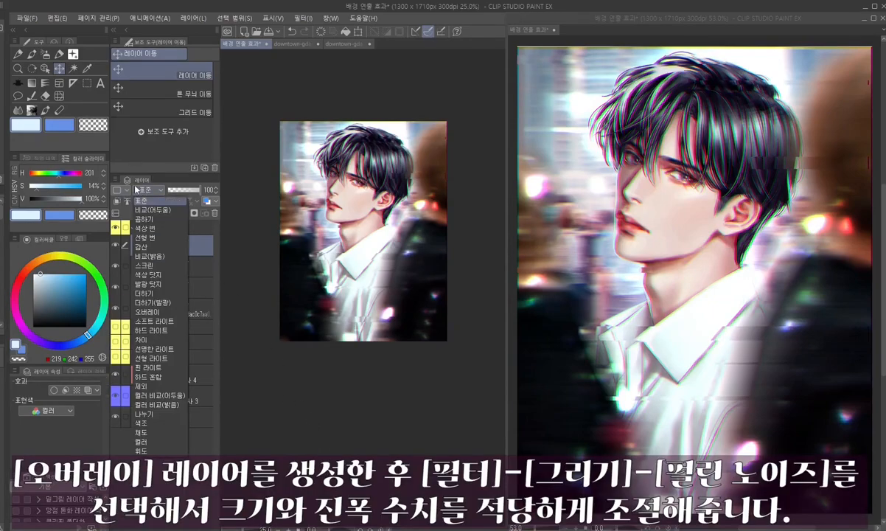
{"action": "left_click", "coordinate": [151, 290]}
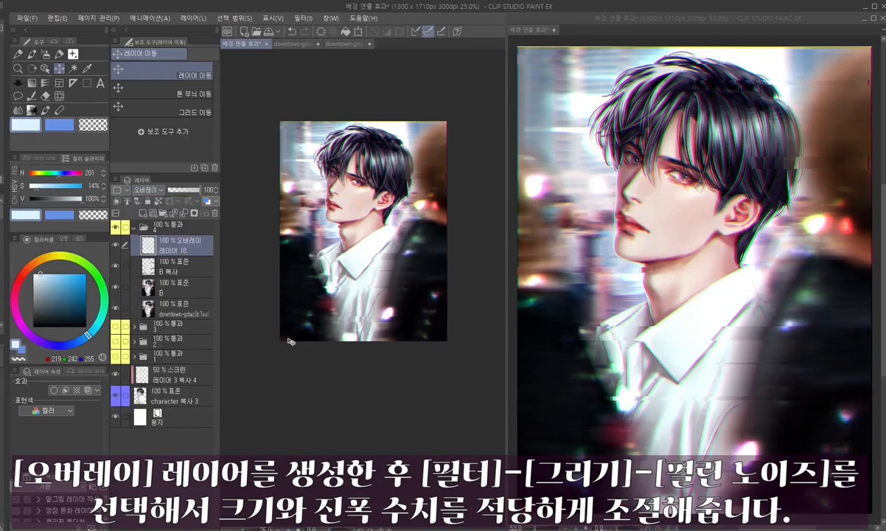
- Fill the overlay layer with Perlin noise using a size of 2.00 and an amplitude of 0.10
{"action": "left_click", "coordinate": [282, 25]}
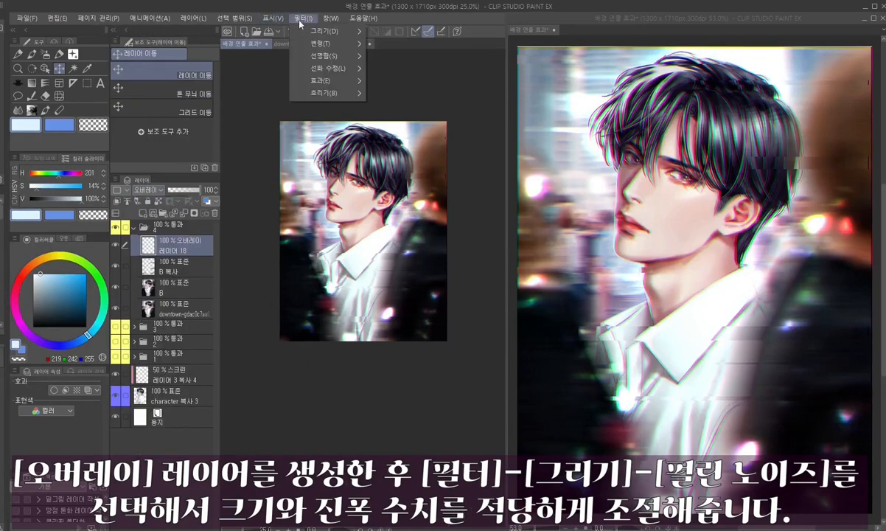
{"action": "mouse_move", "coordinate": [303, 18]}
{"action": "mouse_move", "coordinate": [319, 33]}
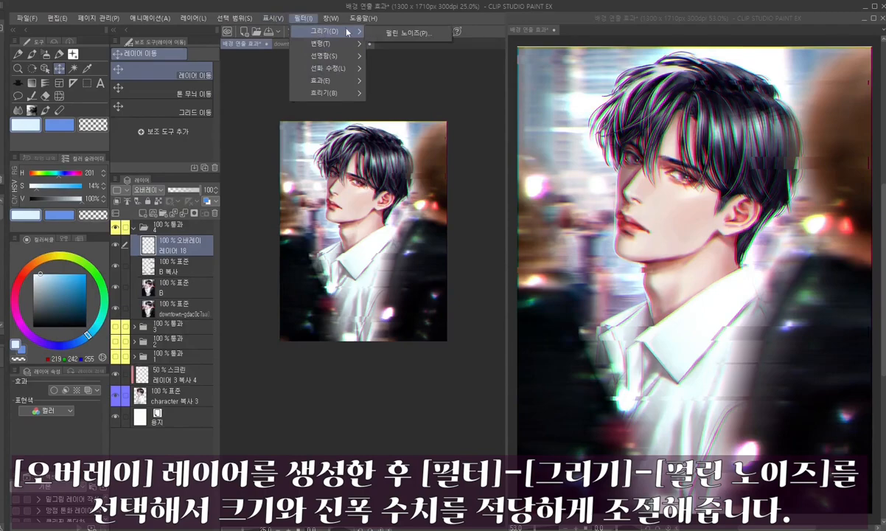
{"action": "left_click", "coordinate": [398, 33]}
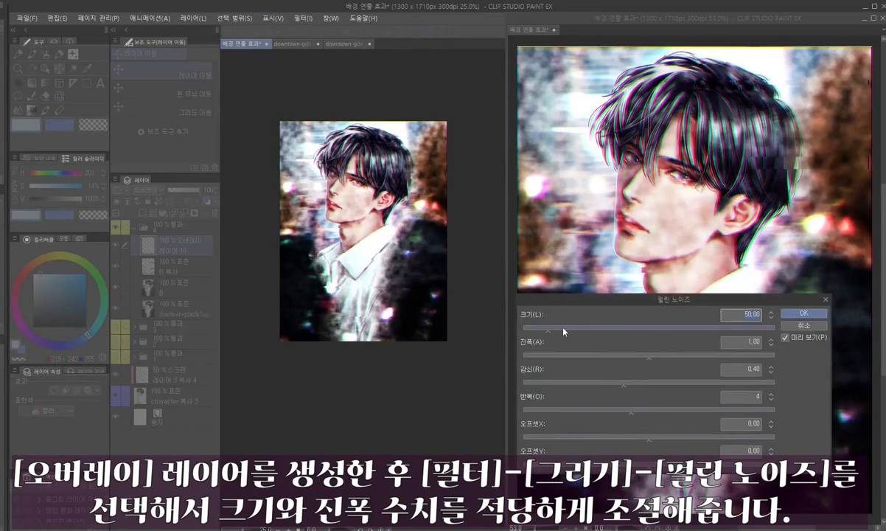
{"action": "left_click_drag", "start_coordinate": [547, 331], "coordinate": [528, 334]}
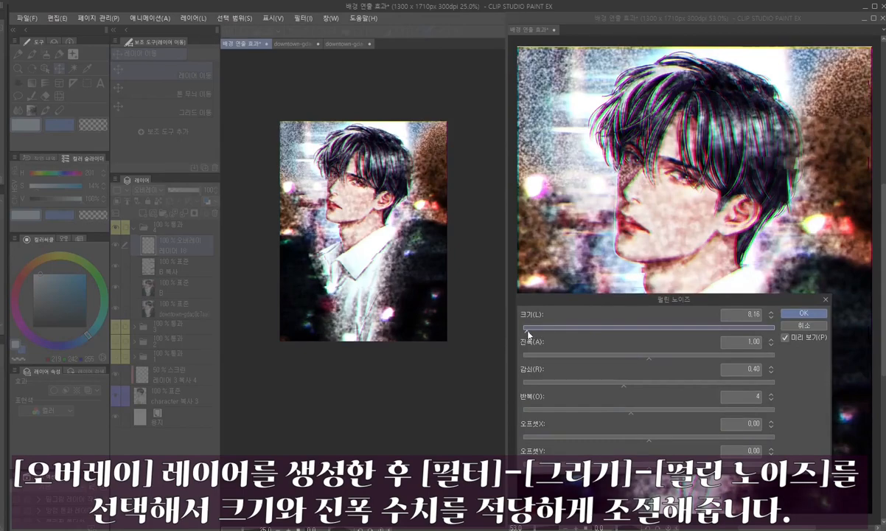
{"action": "type", "text": "2"}
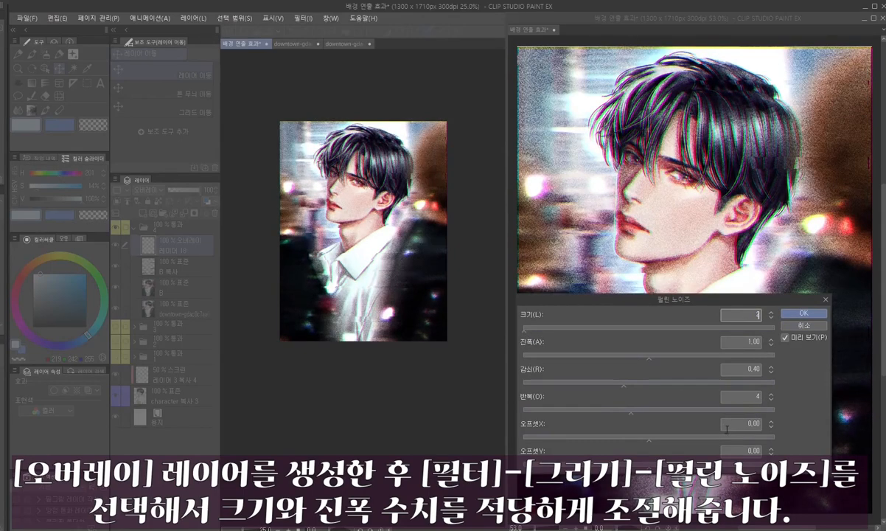
{"action": "left_click", "coordinate": [555, 357]}
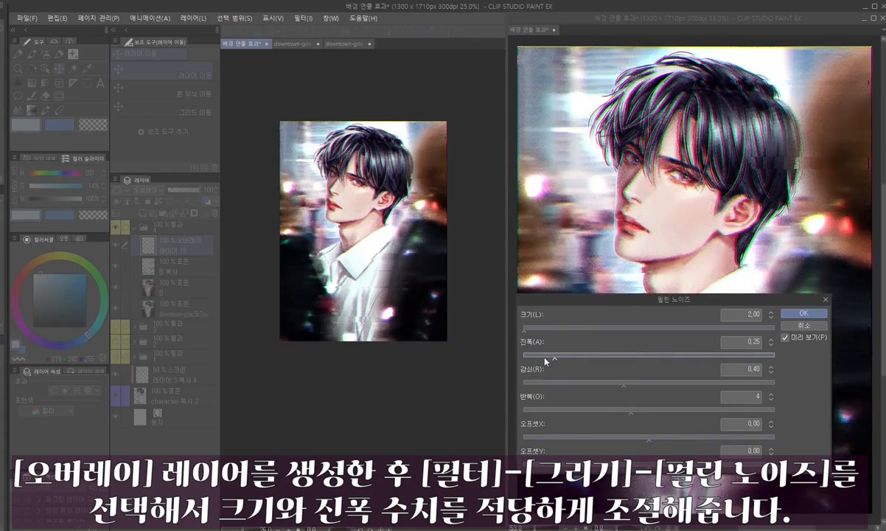
{"action": "left_click", "coordinate": [741, 342]}
{"action": "type", "text": "0.10"}
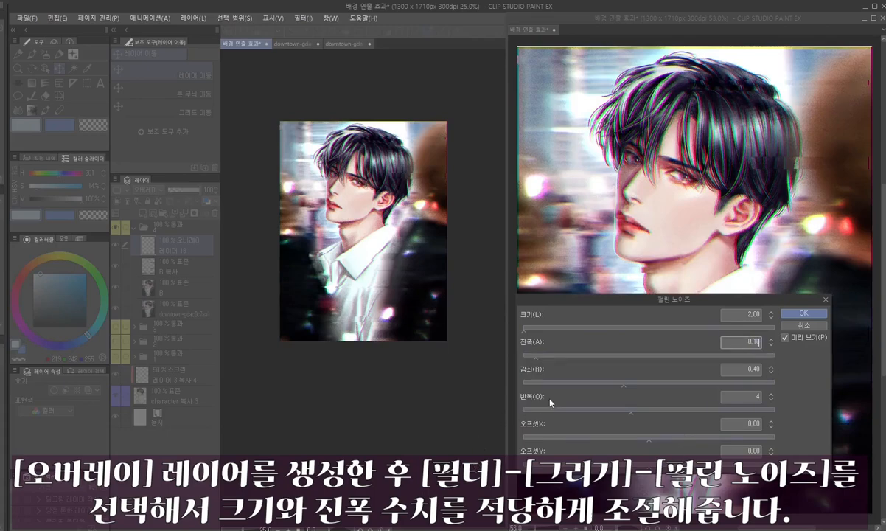
{"action": "left_click", "coordinate": [800, 315]}
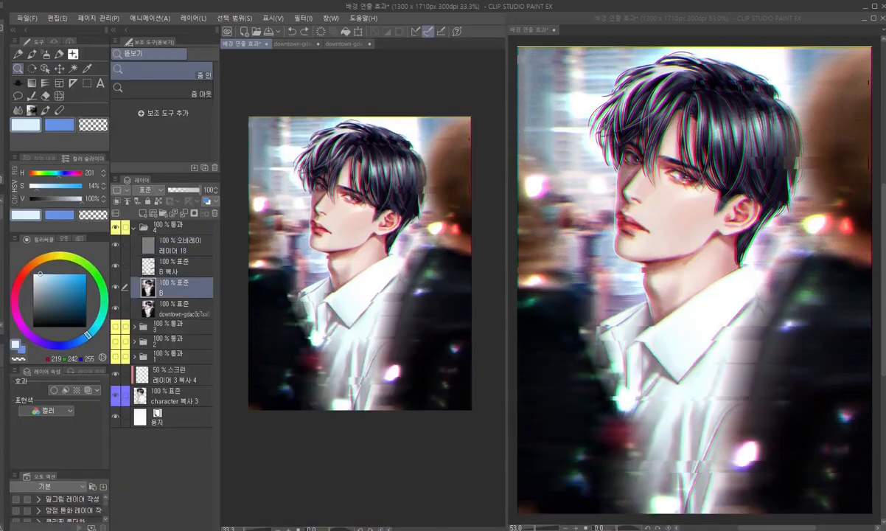
- With the noise and shifted-strip layers hidden, add a layer mask to the merged B layer and brush away the colour fringes on the face
{"action": "left_click", "coordinate": [115, 267]}
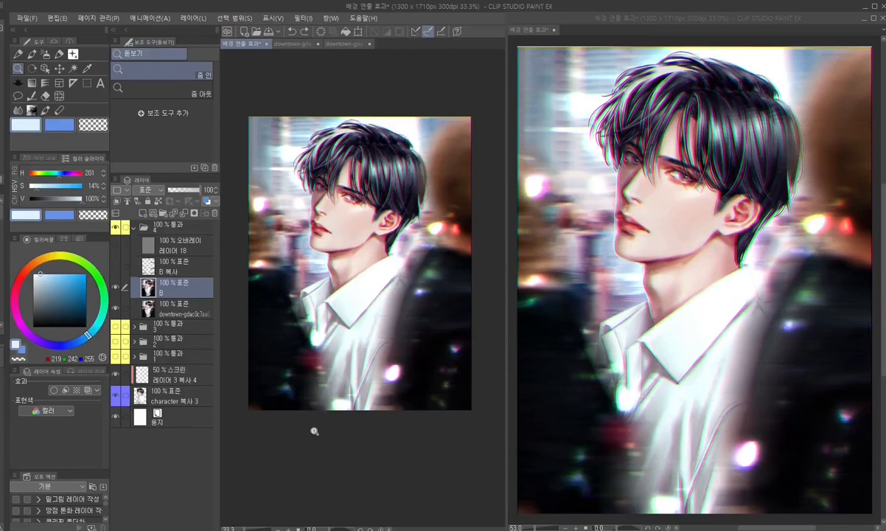
{"action": "left_click", "coordinate": [182, 199]}
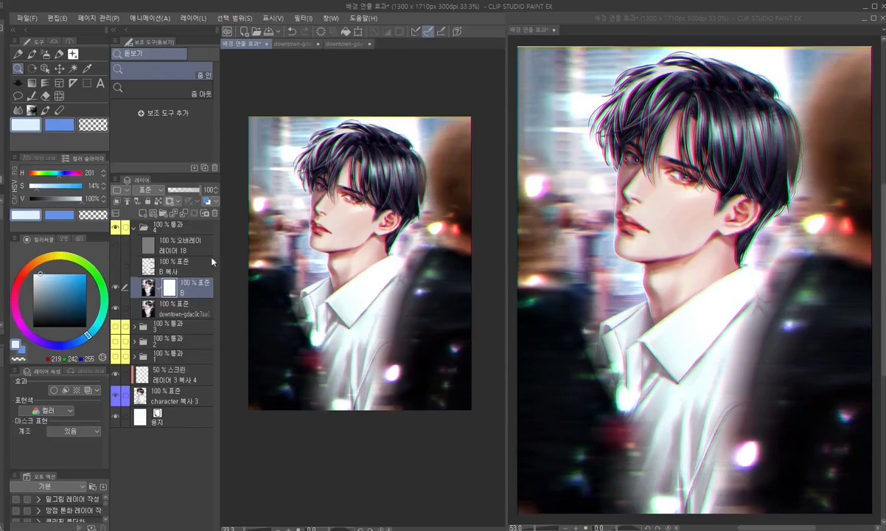
{"action": "left_click", "coordinate": [327, 196]}
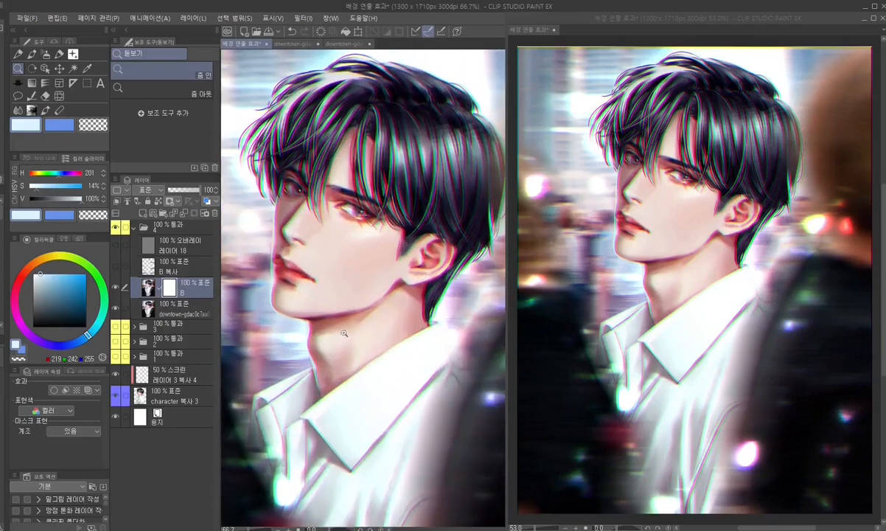
{"action": "key", "text": "b"}
{"action": "mouse_move", "coordinate": [357, 222]}
{"action": "left_mouse_down"}
{"action": "mouse_move", "coordinate": [354, 193]}
{"action": "mouse_move", "coordinate": [348, 233]}
{"action": "mouse_move", "coordinate": [350, 218]}
{"action": "mouse_move", "coordinate": [373, 272]}
{"action": "mouse_move", "coordinate": [341, 209]}
{"action": "mouse_move", "coordinate": [359, 190]}
{"action": "mouse_move", "coordinate": [366, 245]}
{"action": "mouse_move", "coordinate": [369, 235]}
{"action": "mouse_move", "coordinate": [341, 209]}
{"action": "mouse_move", "coordinate": [351, 228]}
{"action": "mouse_move", "coordinate": [331, 173]}
{"action": "left_mouse_up"}
{"action": "mouse_move", "coordinate": [324, 255]}
{"action": "left_mouse_down"}
{"action": "mouse_move", "coordinate": [310, 245]}
{"action": "mouse_move", "coordinate": [328, 263]}
{"action": "mouse_move", "coordinate": [328, 251]}
{"action": "left_mouse_up"}
{"action": "key", "text": "ctrl+space"}
{"action": "left_click_drag", "start_coordinate": [354, 306], "coordinate": [353, 402]}
{"action": "mouse_move", "coordinate": [352, 403]}
{"action": "left_mouse_down"}
{"action": "mouse_move", "coordinate": [355, 355]}
{"action": "mouse_move", "coordinate": [359, 406]}
{"action": "left_mouse_up"}
{"action": "left_click", "coordinate": [355, 356]}
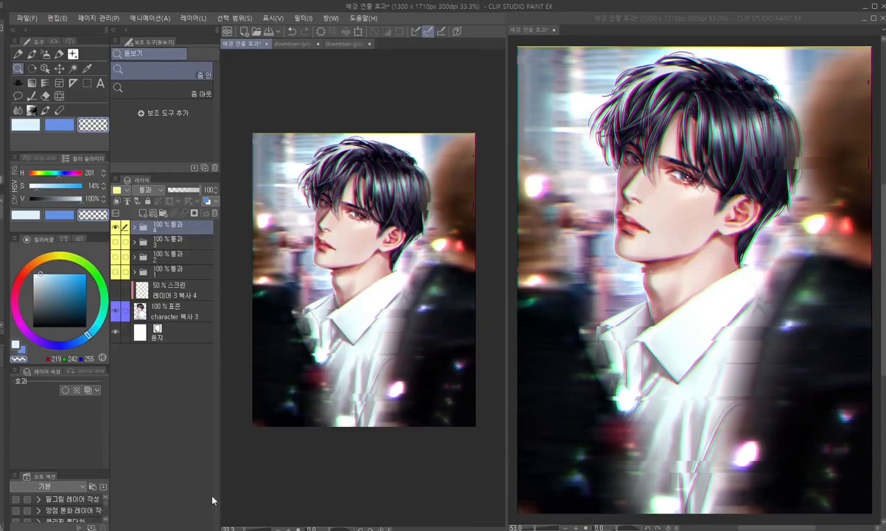
- Toggle the visibility of folder 4 off and on to compare the portrait with and without the glitch effect
{"action": "left_click", "coordinate": [115, 227]}
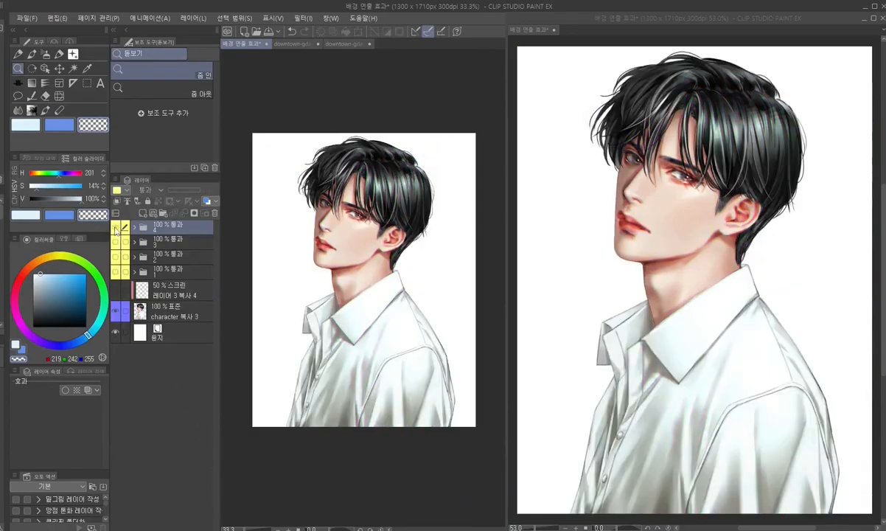
{"action": "left_click", "coordinate": [115, 228]}
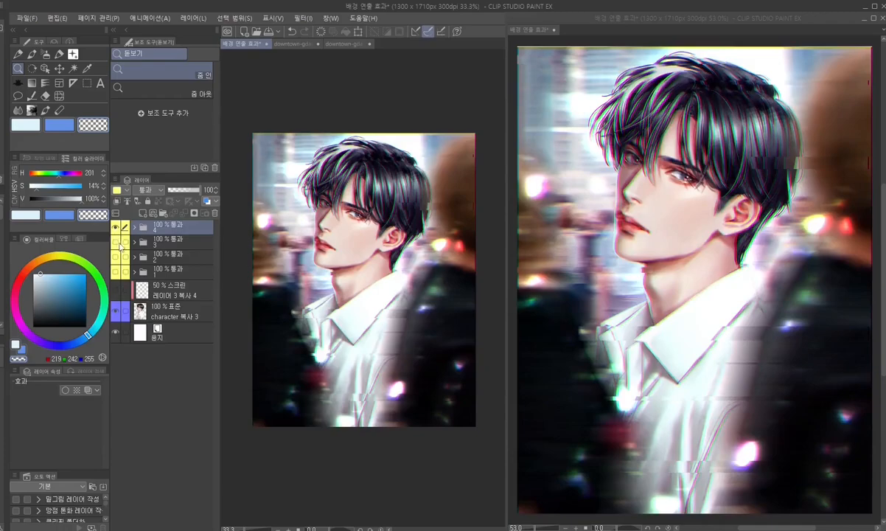